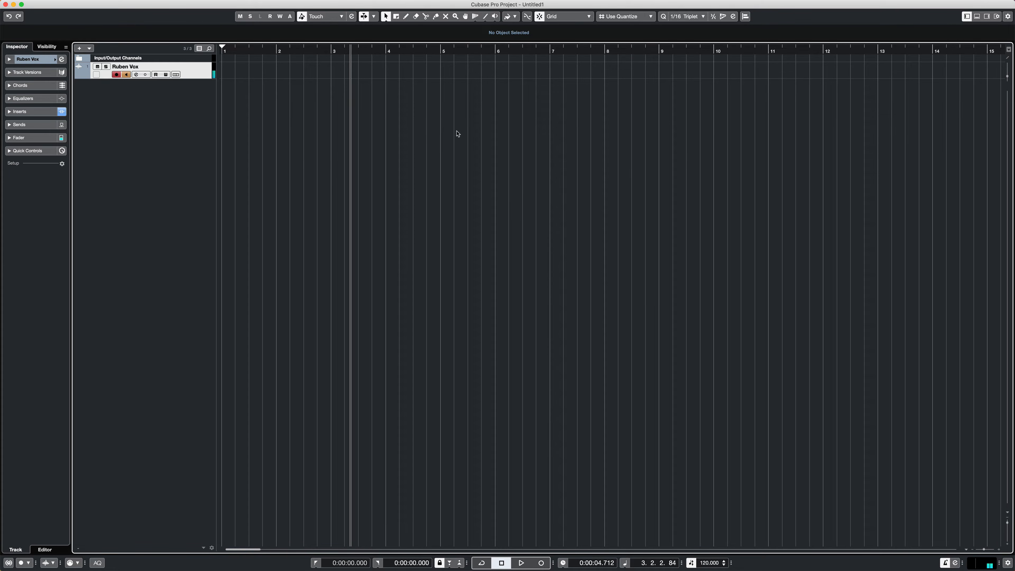
- Add an instrument track with SWAM Alto Sax 64bit routed to Stereo Out, and move its plug-in window clear of the track list
click(79, 48)
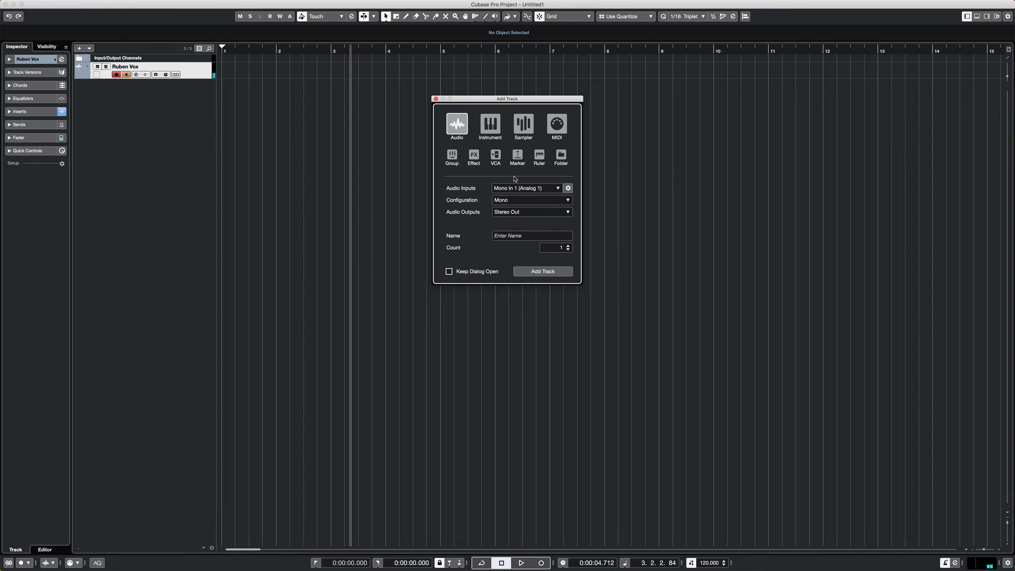
click(490, 124)
click(516, 188)
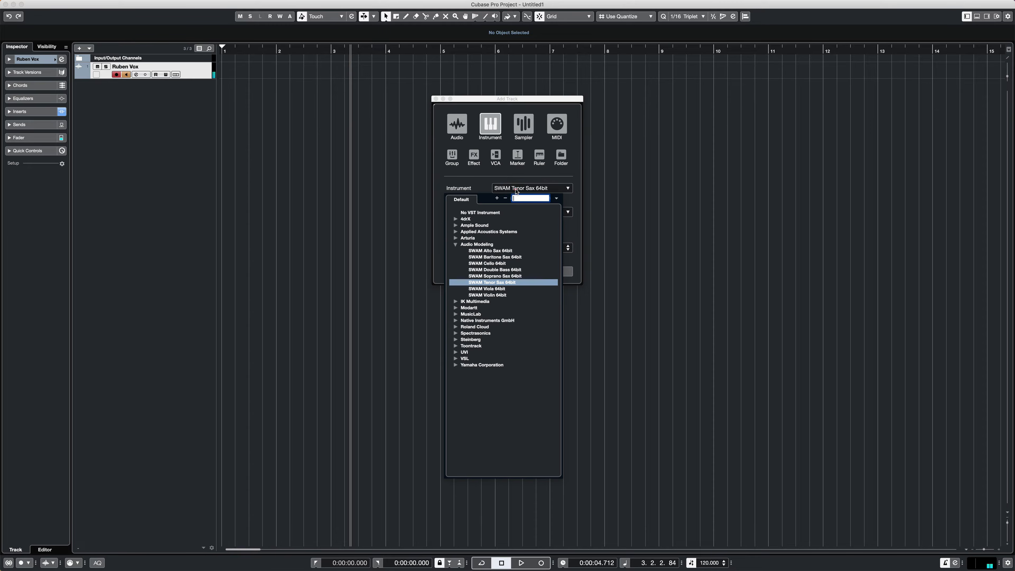
click(486, 251)
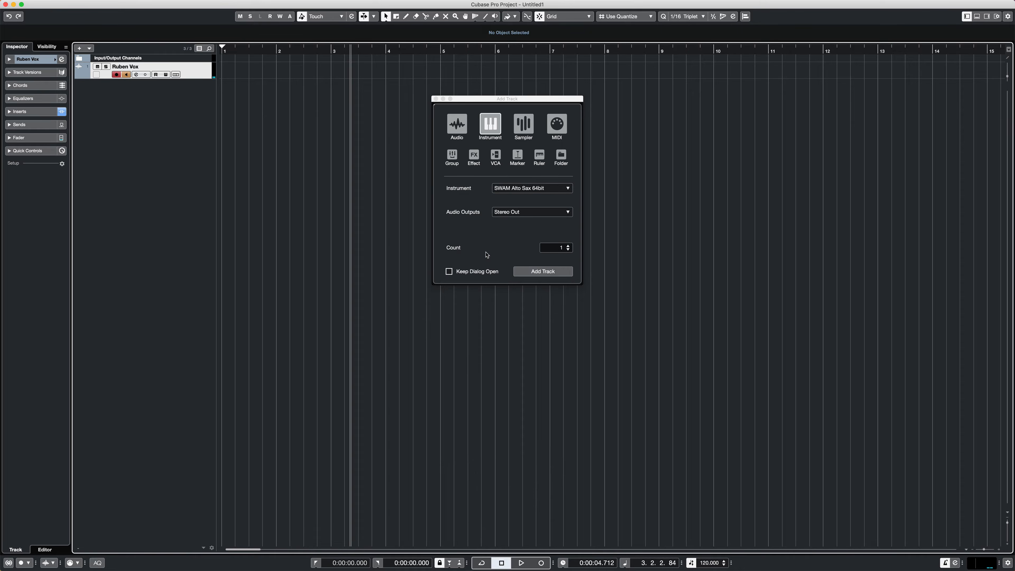
click(538, 272)
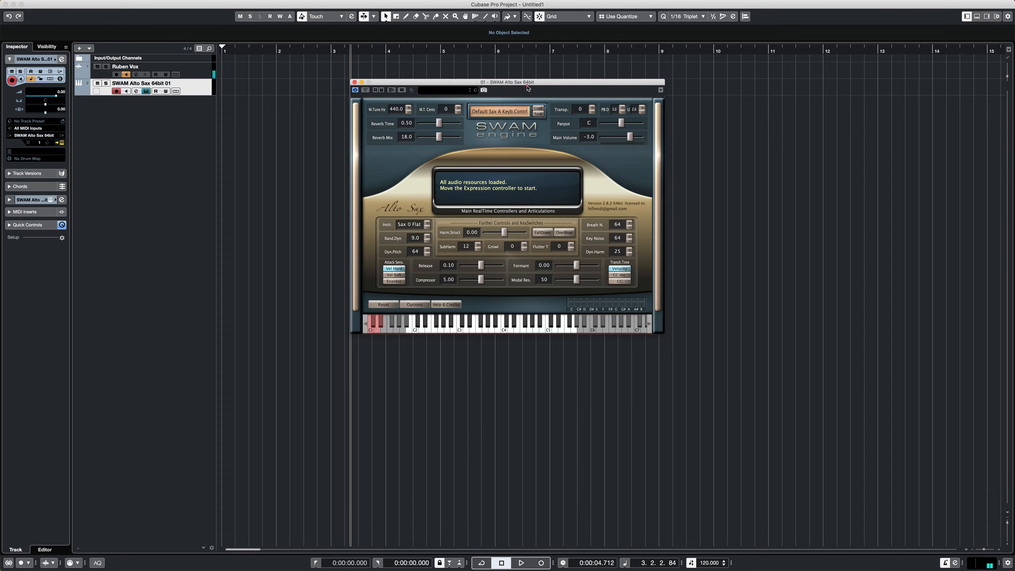
drag(520, 83, 607, 134)
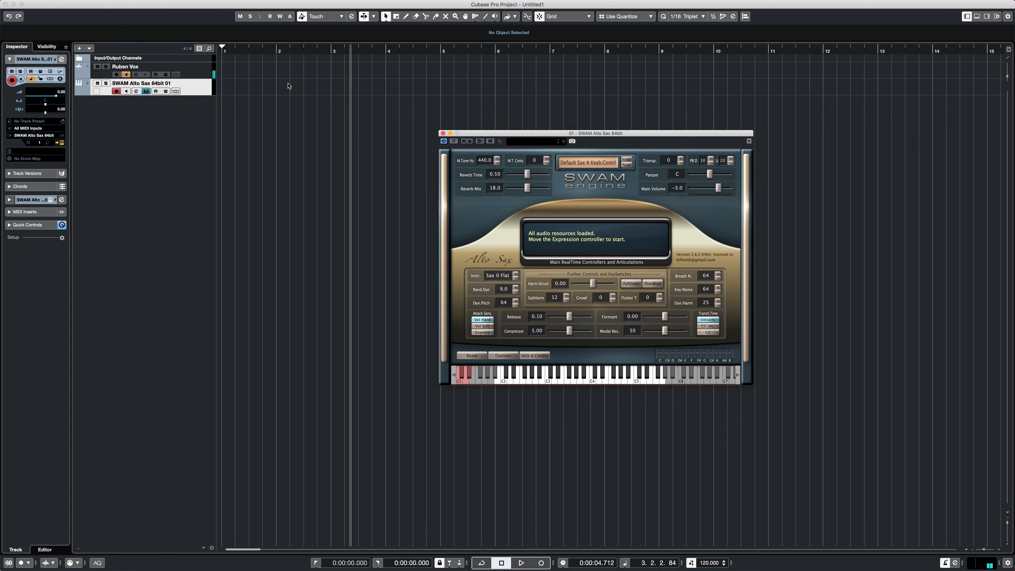
- Draw an empty MIDI part on the SWAM Alto Sax track from bar 2 to bar 5
key(alt)
key(2)
key(3)
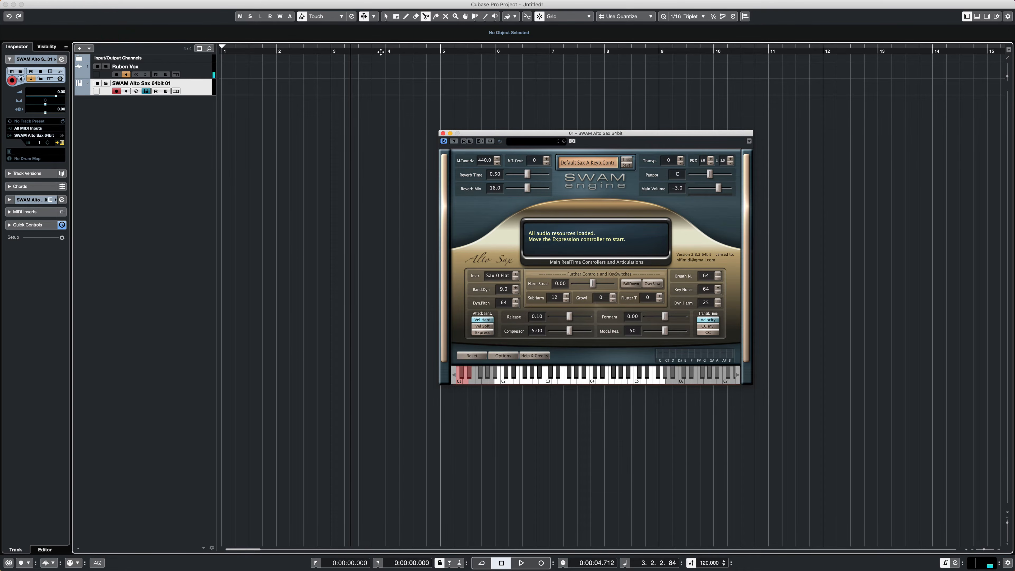
key(8)
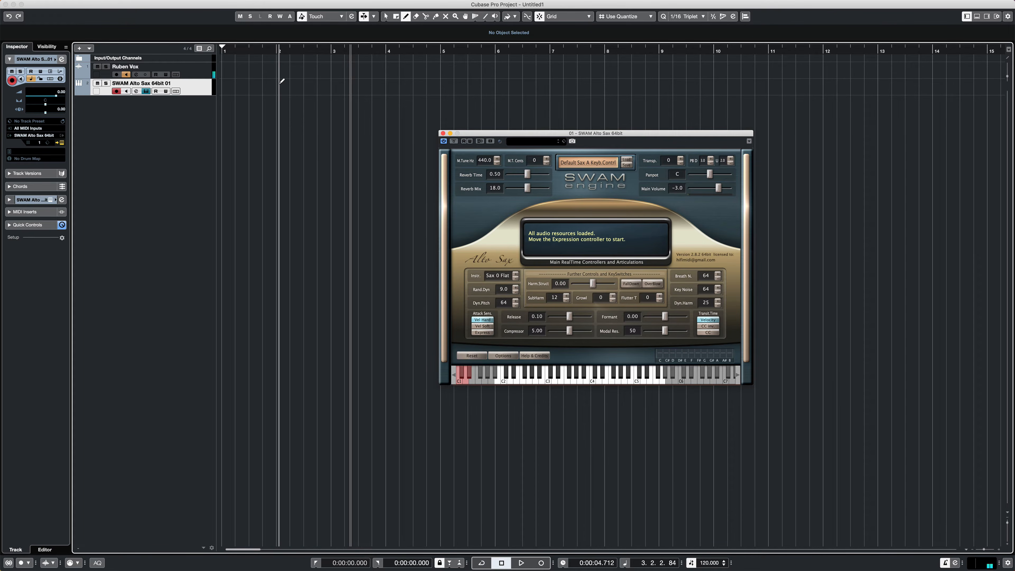
drag(277, 83, 443, 73)
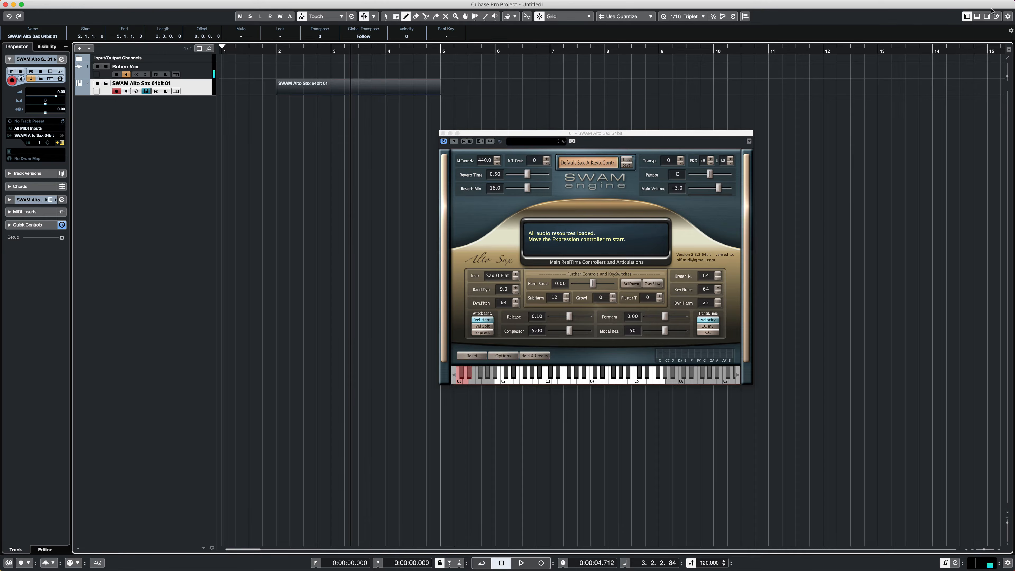
- Open the sax part in the lower-zone editor and check the controller lane's available types, keeping CC 11 (Expression)
click(977, 17)
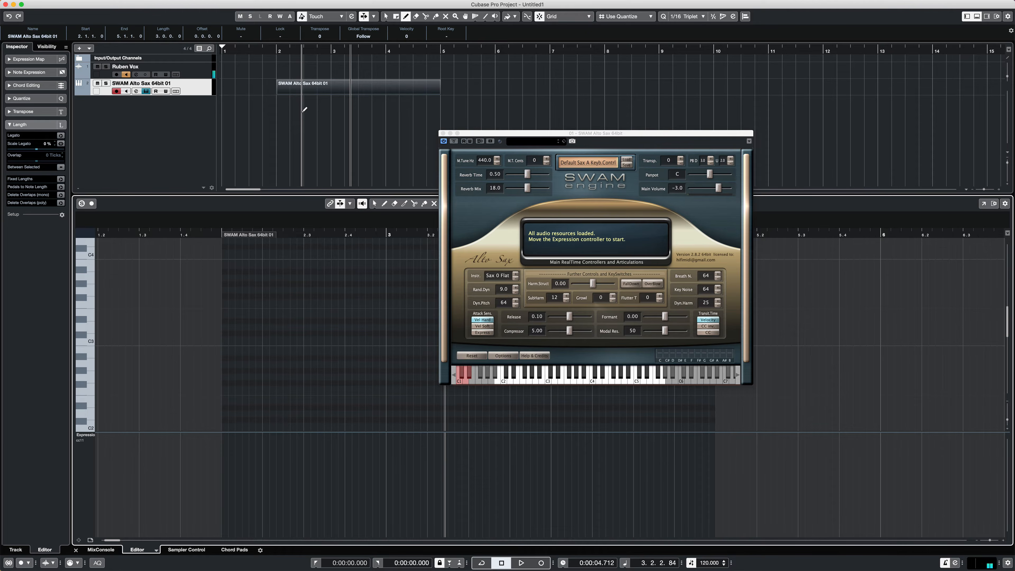
click(92, 437)
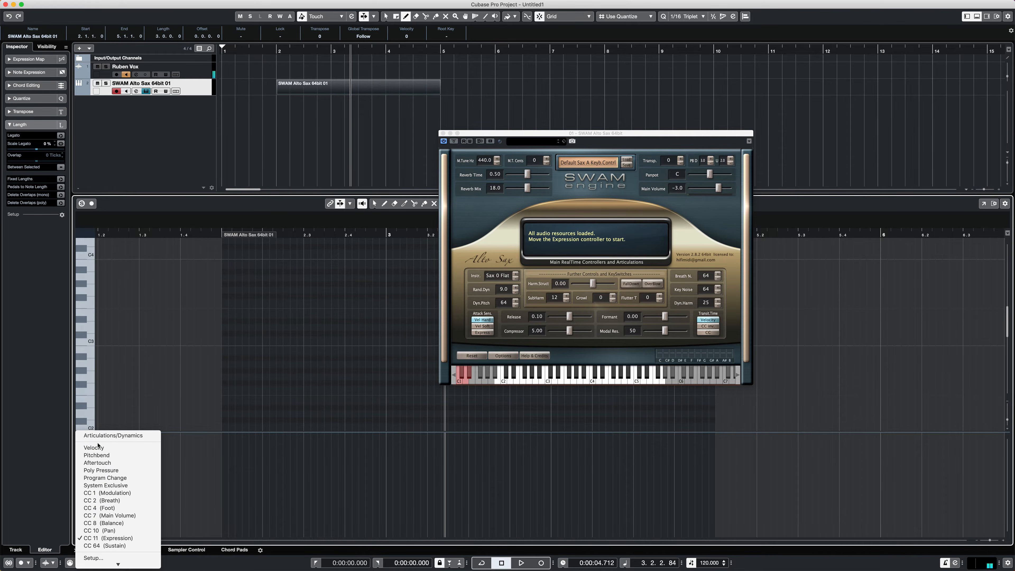
click(64, 450)
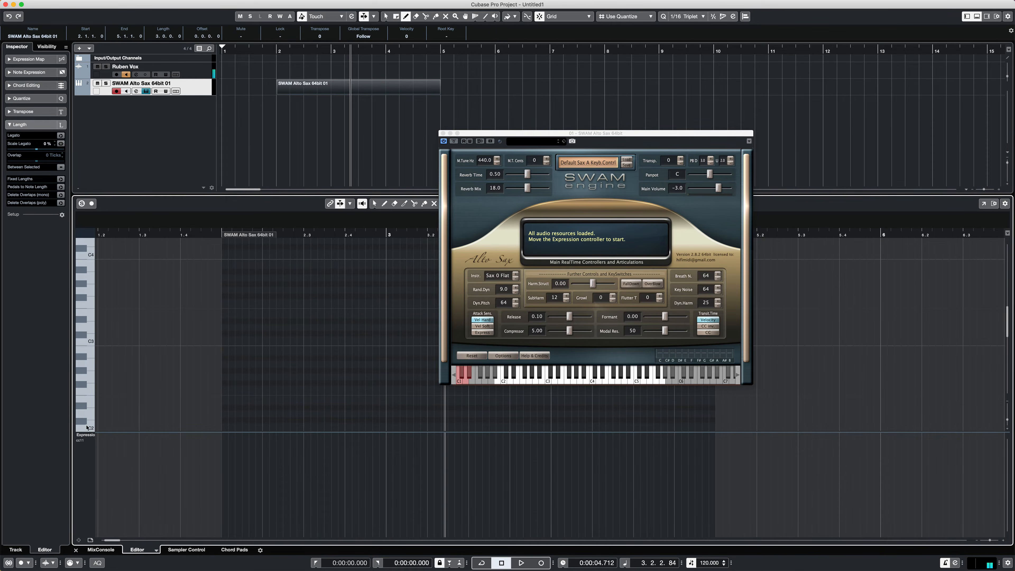
click(93, 437)
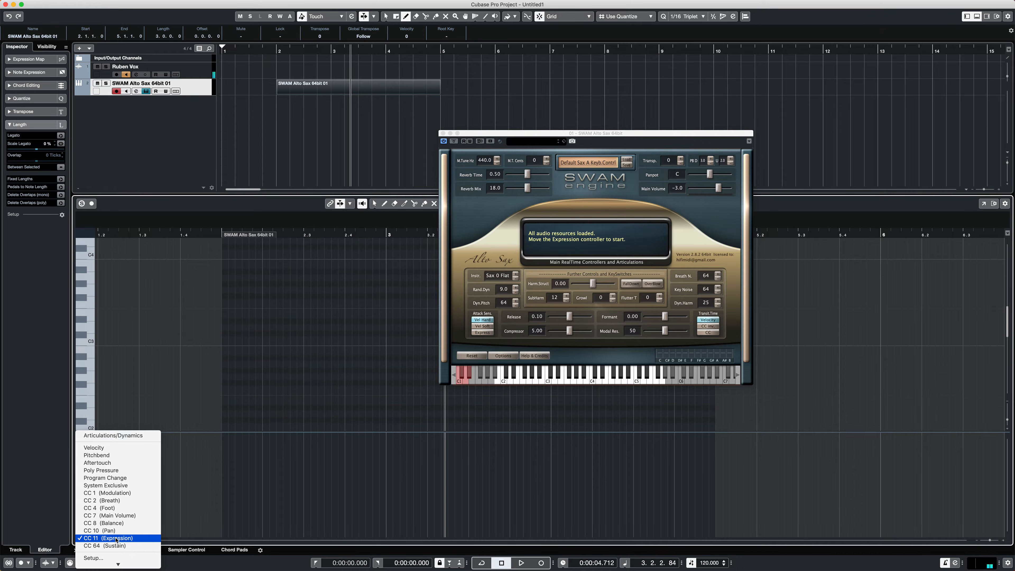
click(179, 511)
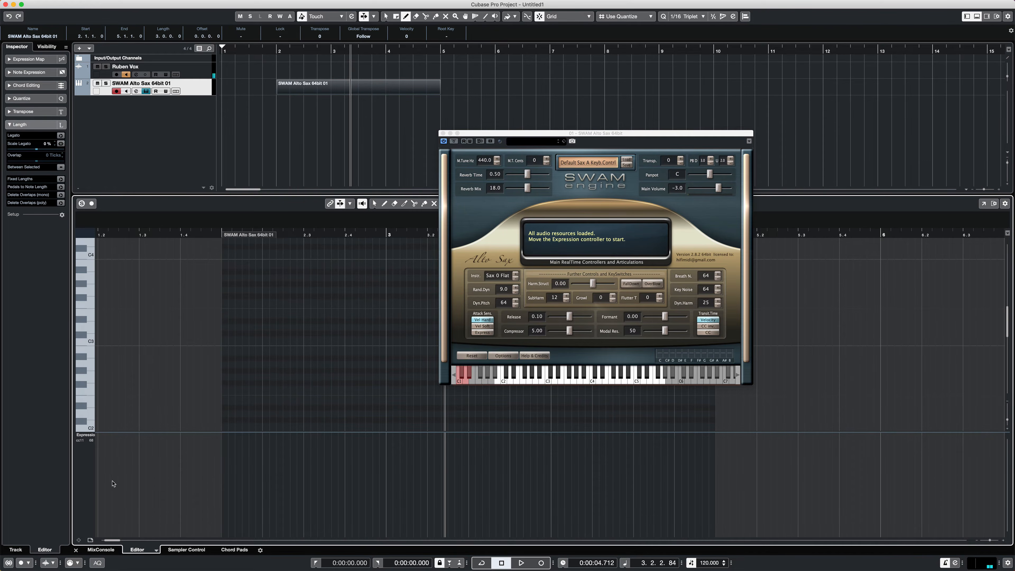
- Enter a low, constant Expression value of about 14 in the CC 11 lane from the start of the part
key(alt)
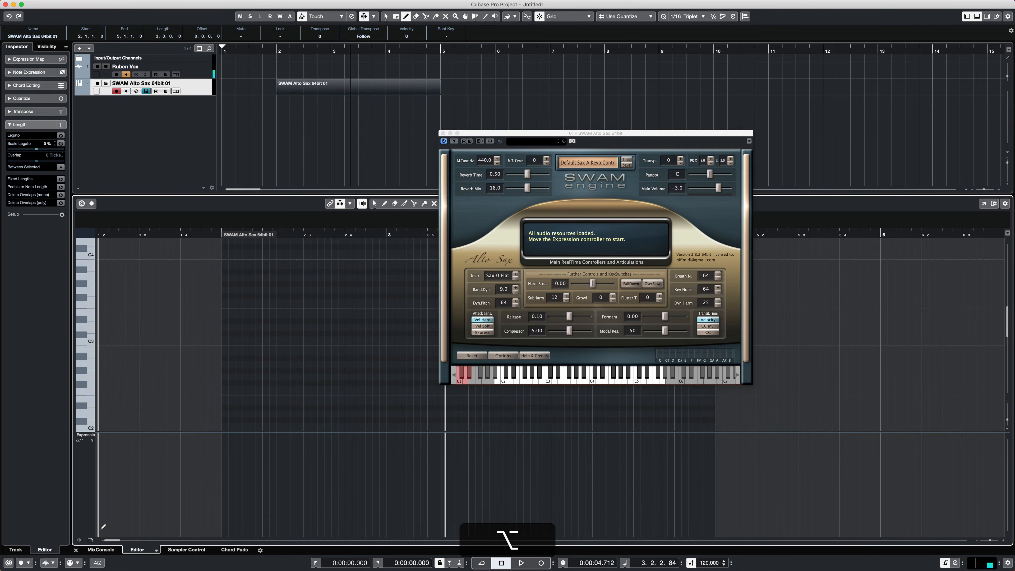
scroll(102, 525, left, 4)
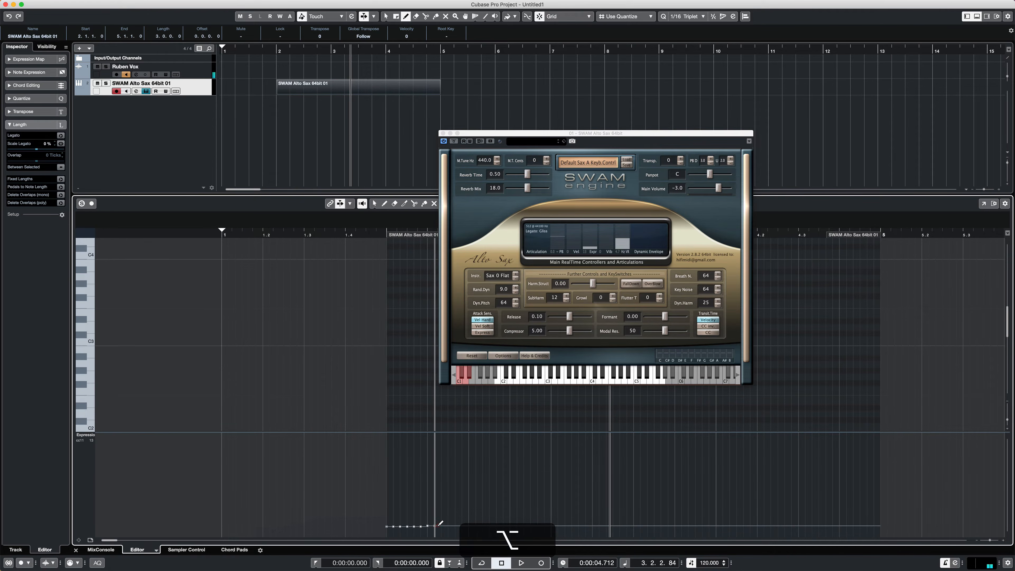
key(super)
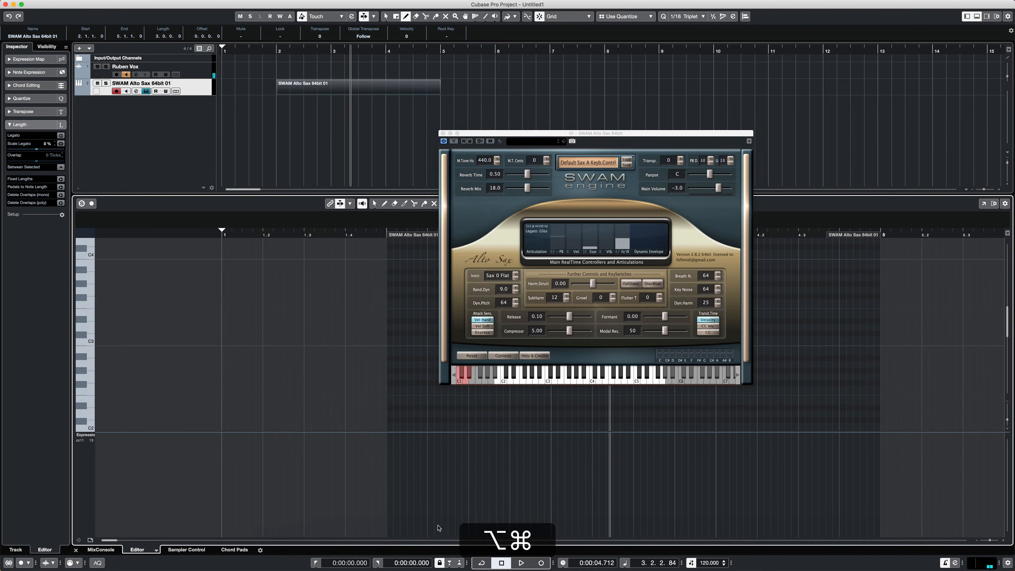
alt+click(390, 526)
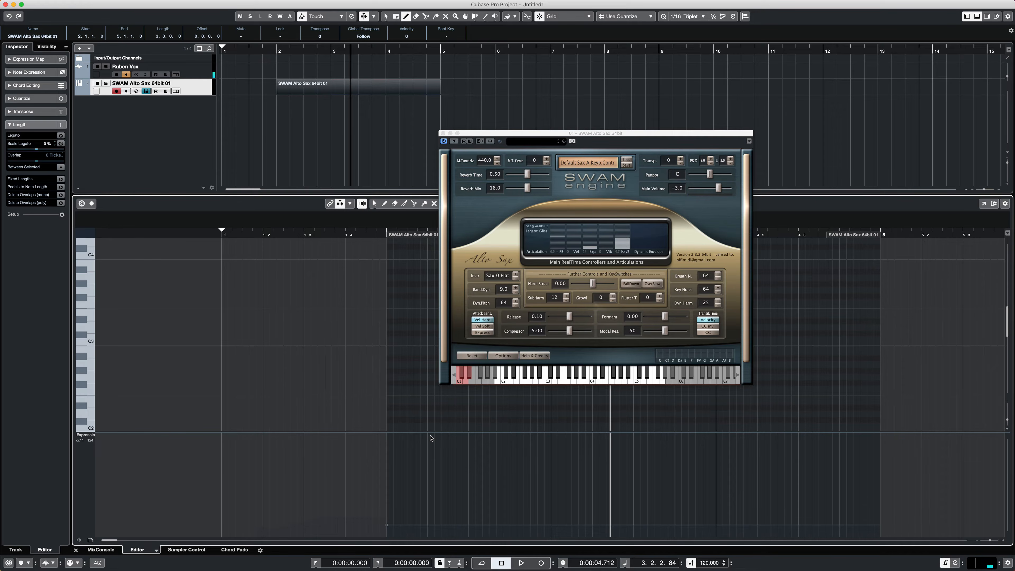
- Show the On-Screen Keyboard and place it over the note area beside the sax plug-in window
key(alt)
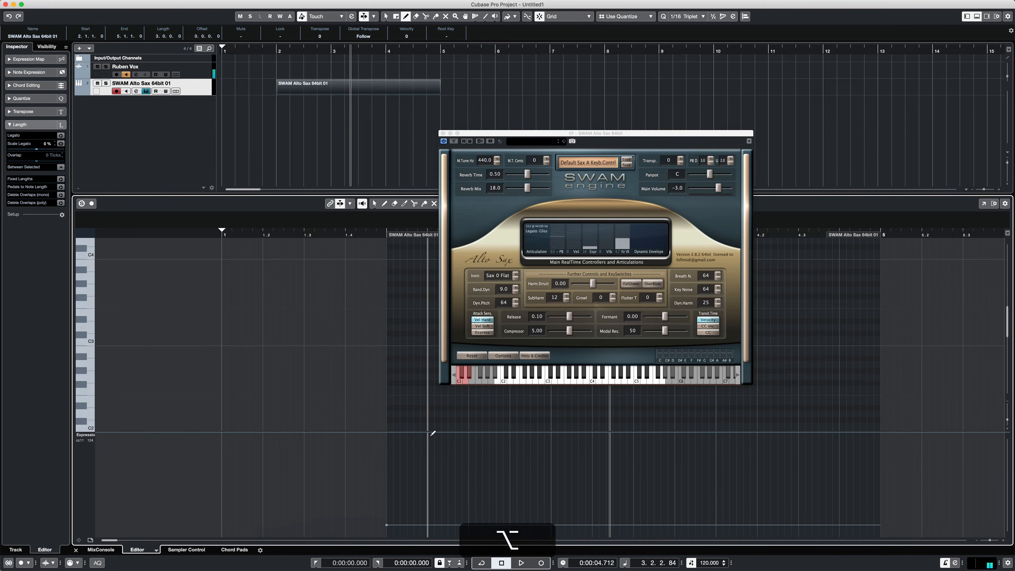
key(alt+k)
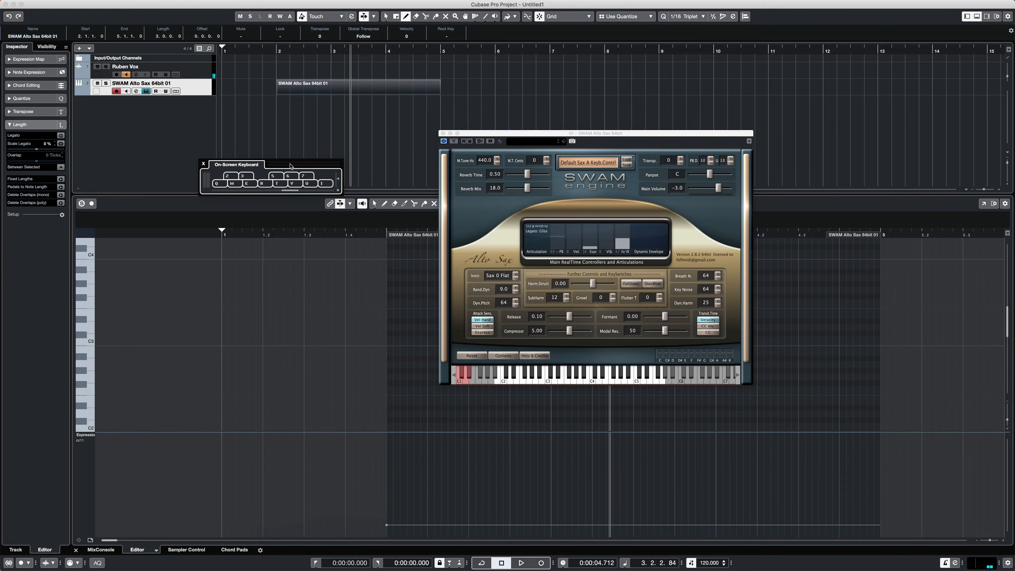
drag(290, 167, 353, 284)
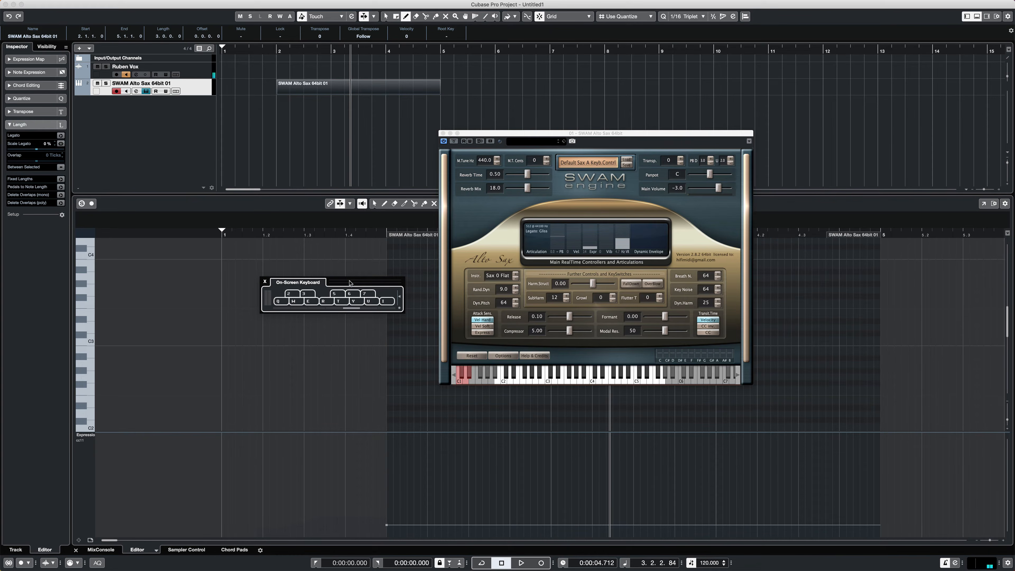
- Audition the alto sax by playing the natural and sharp notes between C3 and C4 with the On-Screen Keyboard
key(q)
key(w)
key(e)
key(r)
key(t)
key(y)
key(u)
key(i)
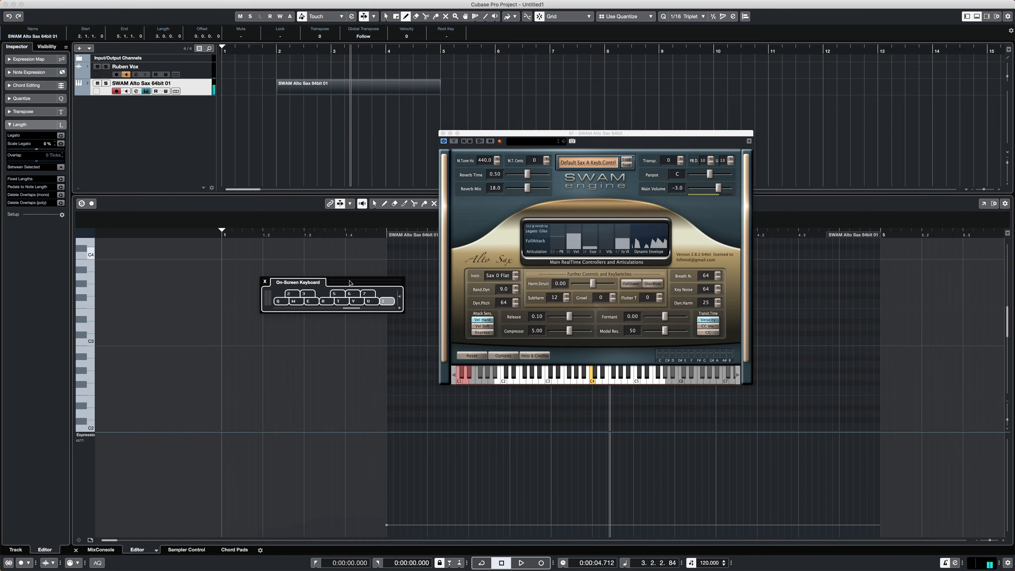
key(u)
key(y)
key(t)
key(r)
key(e)
key(w)
key(q)
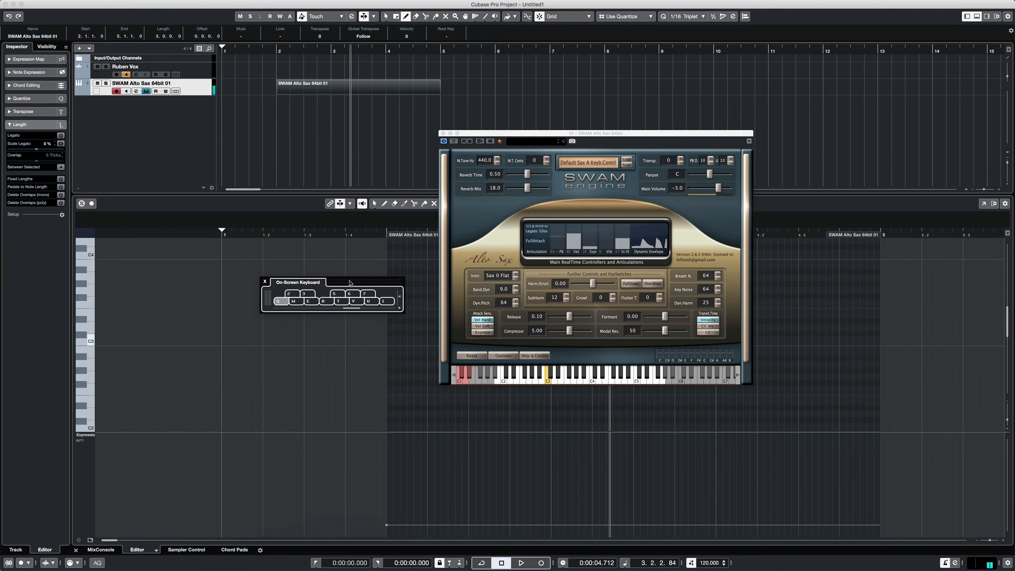
key(2)
key(3)
key(5)
key(6)
key(2)
key(5)
key(q)
key(w)
key(e)
key(r)
key(t)
key(y)
key(u)
key(i)
key(u)
key(y)
key(t)
key(r)
key(e)
key(w)
key(q)
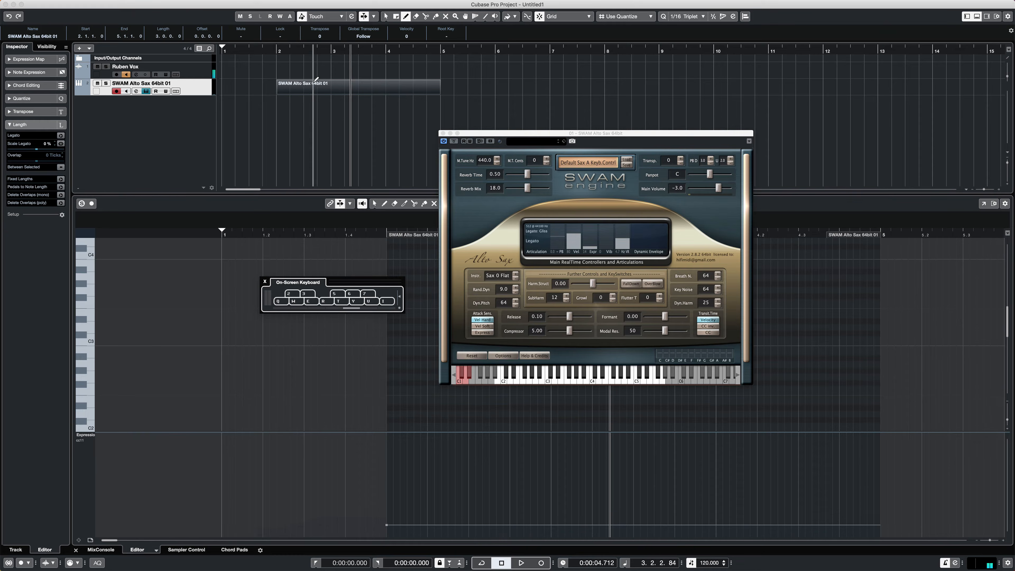
- Move the playhead to the start of bar 2 and rehearse a repeated F3 rhythm with the On-Screen Keyboard
click(283, 51)
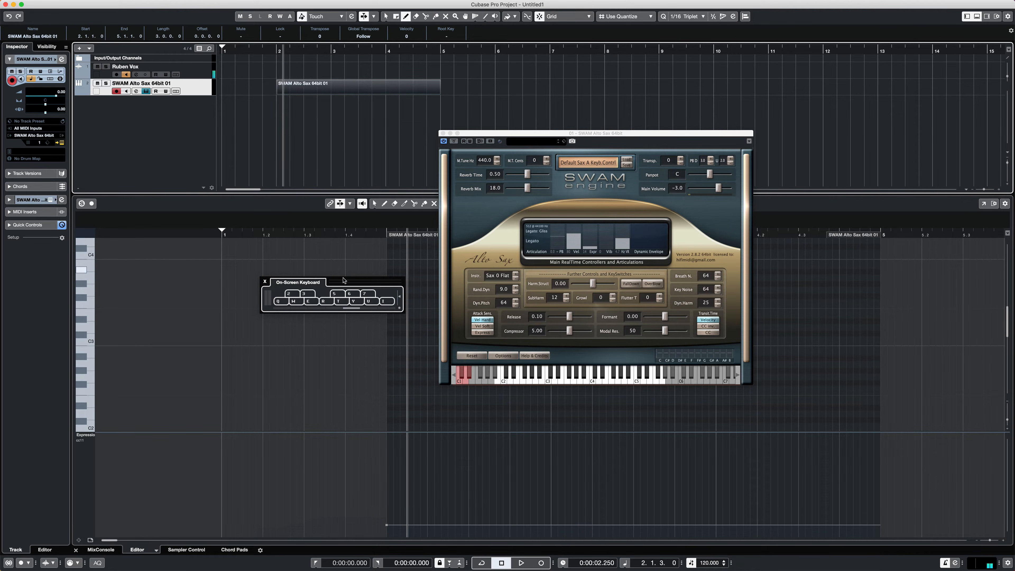
click(345, 302)
key(r)
key(r)
key(r)
key(r)
key(r)
key(r)
key(r)
key(r)
- Record a rhythm of repeated F3 notes on the sax track from bar 2 to about bar 10, and close the instrument window
key(KP_Multiply)
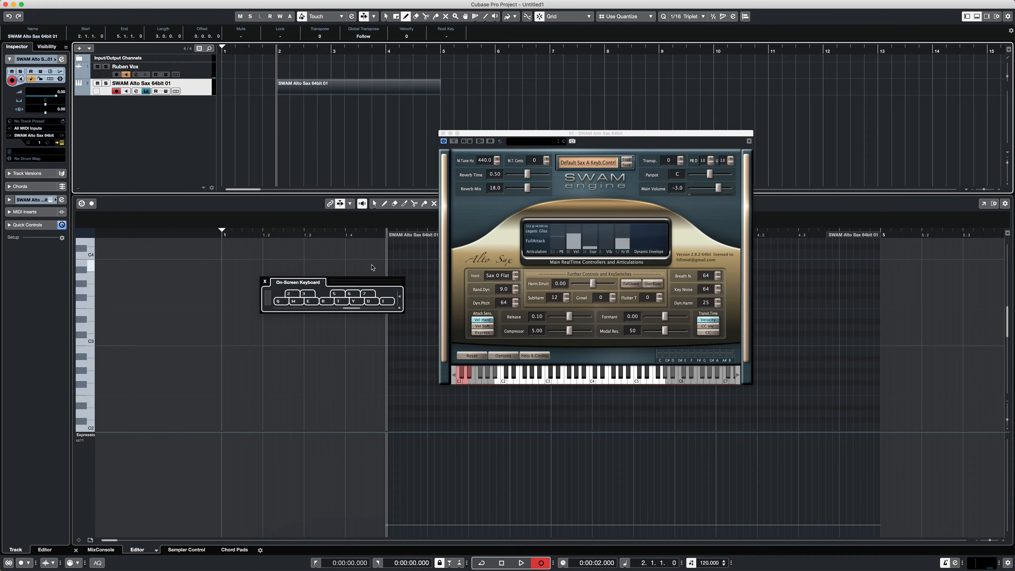
key(r)
key(r)
key(r)
key(r)
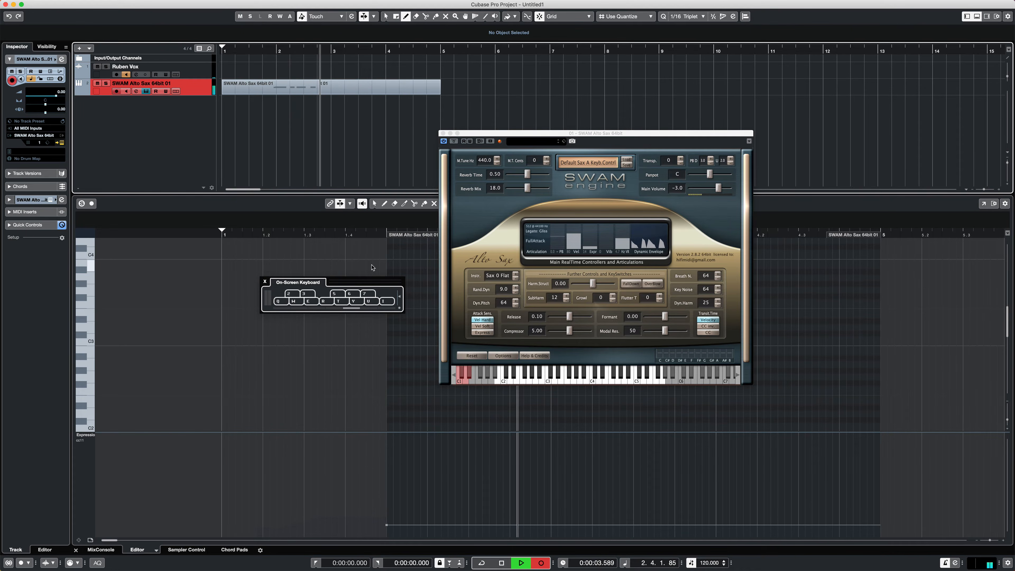
key(r)
key(r)
key(r)
key(r)
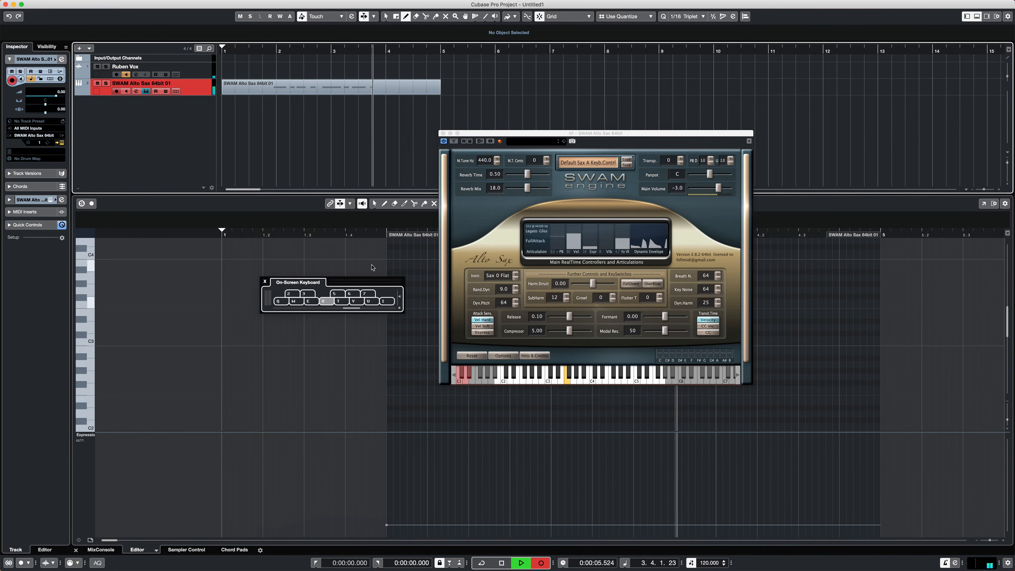
key(r)
key(r)
key(r)
key(r)
key(r)
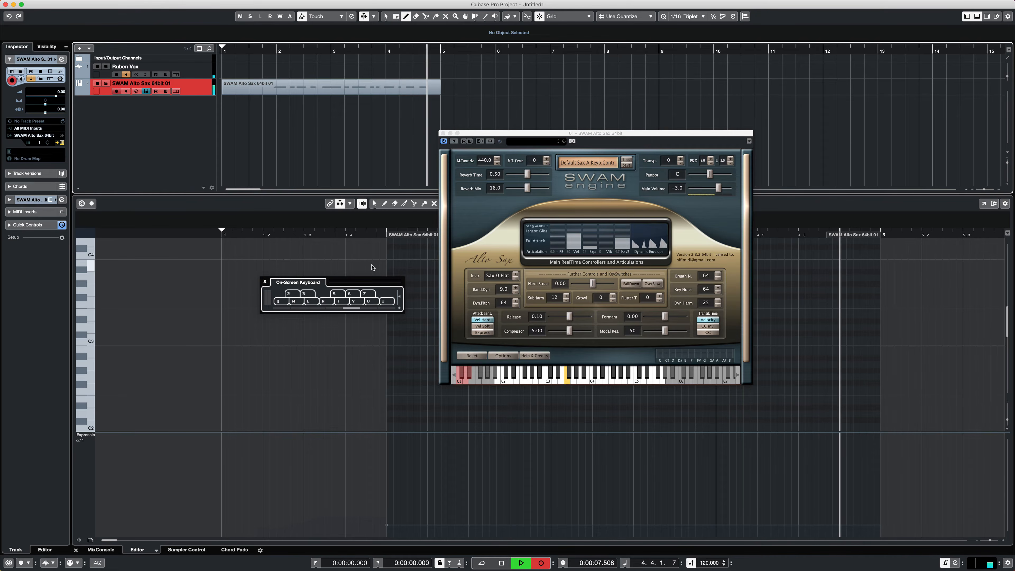
key(r)
key(r)
key(r)
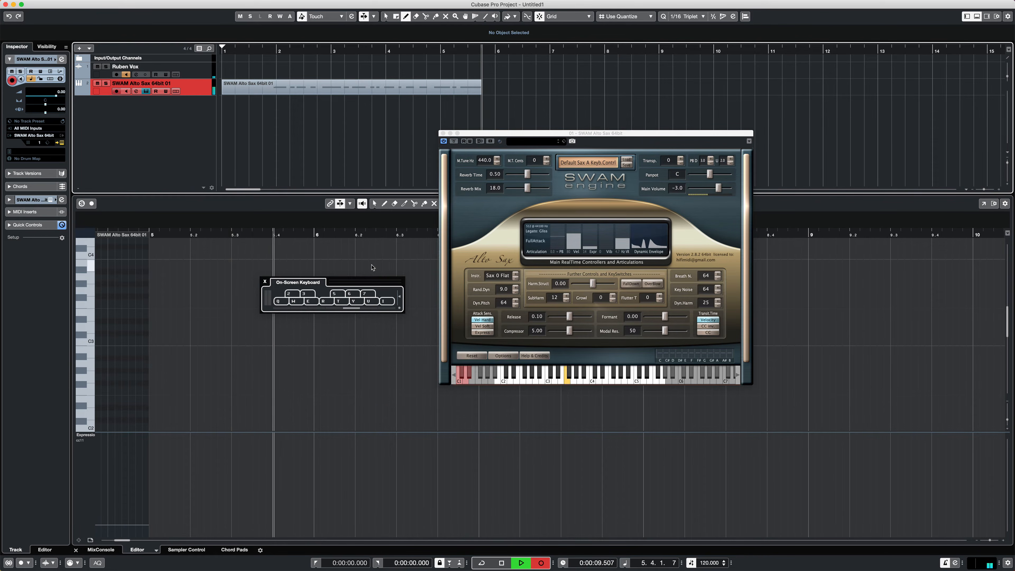
key(r)
key(r)
key(r)
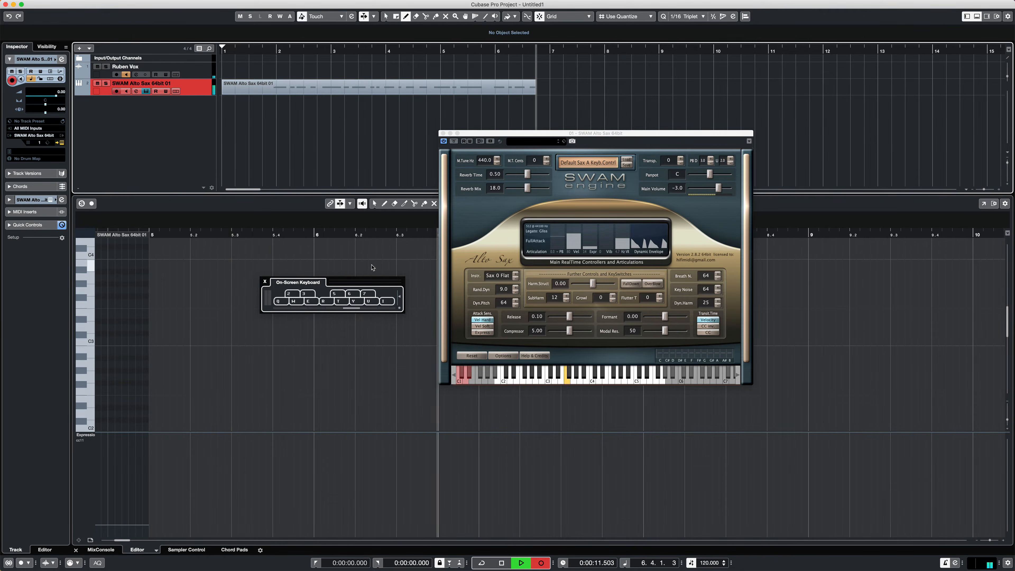
key(r)
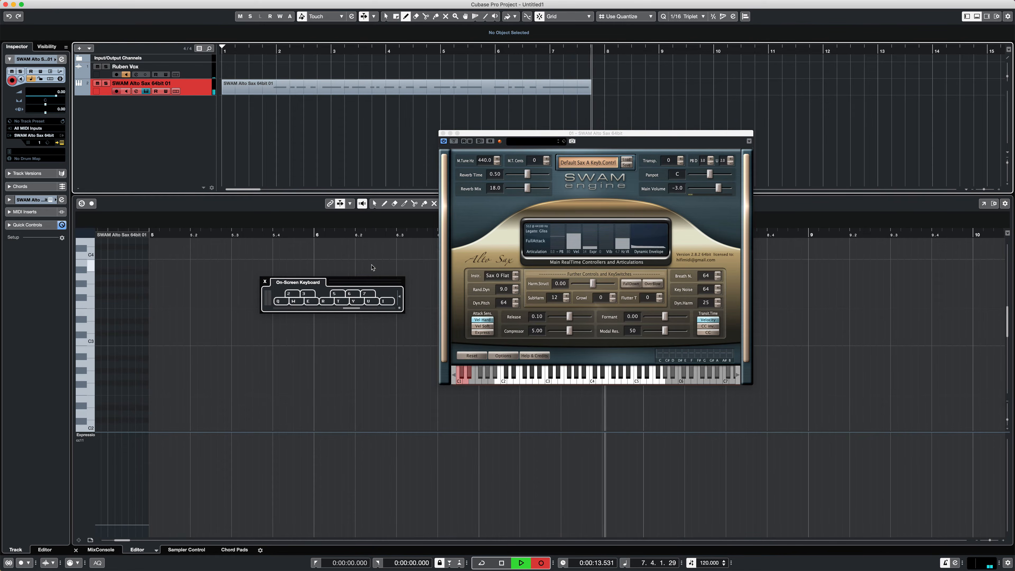
key(r)
key(r)
key(r)
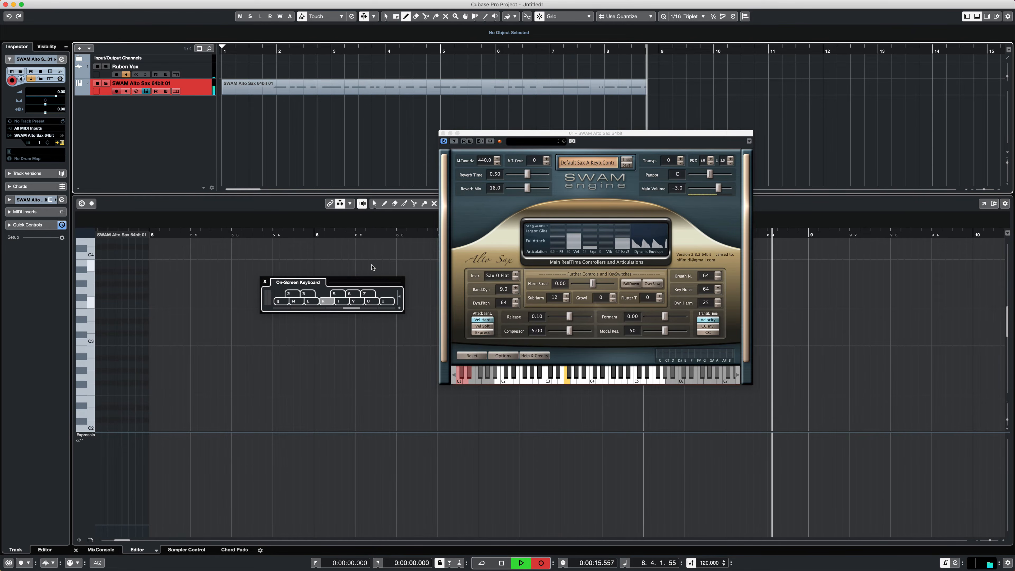
key(r)
key(r)
key(r)
key(r)
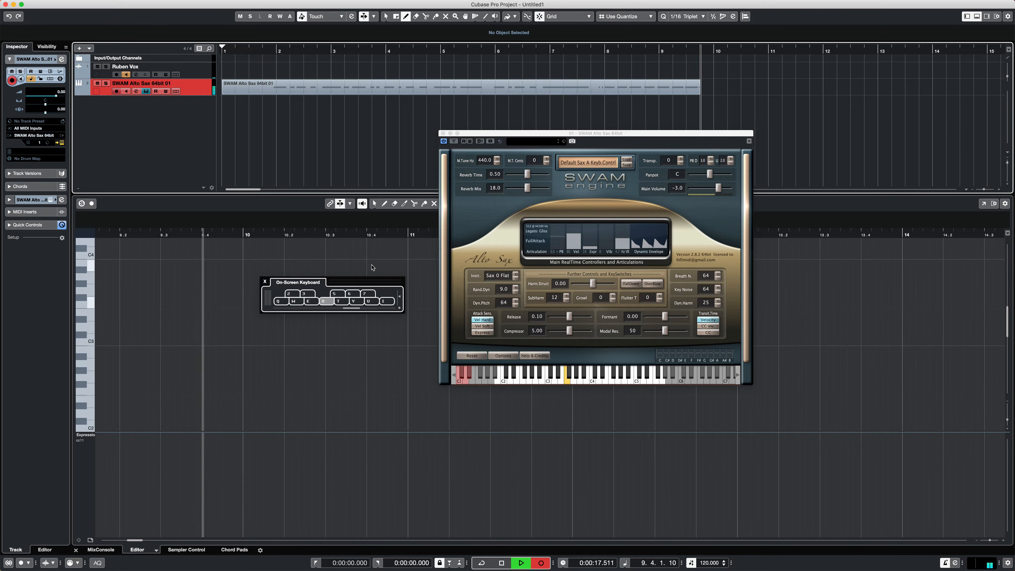
key(space)
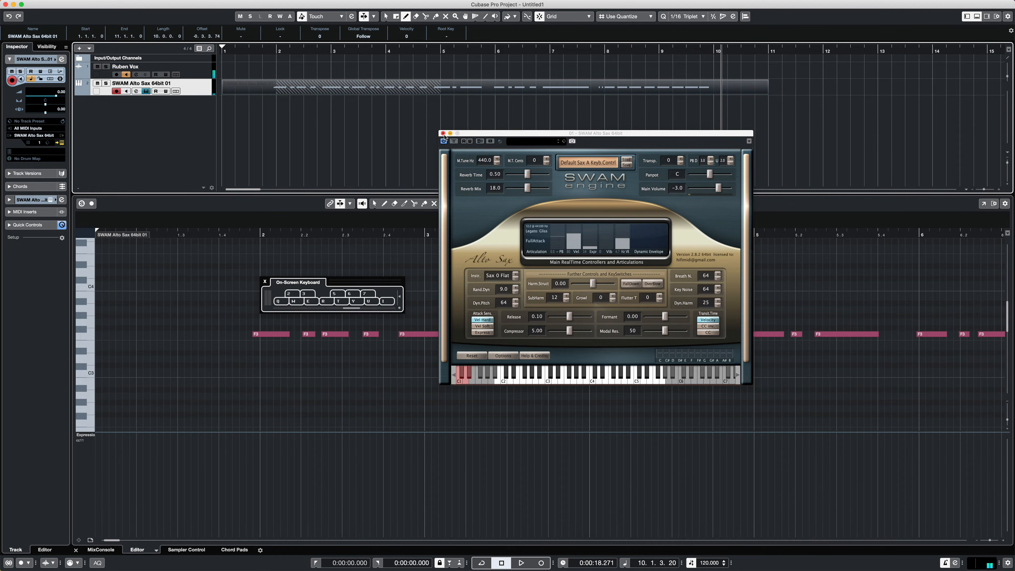
click(443, 133)
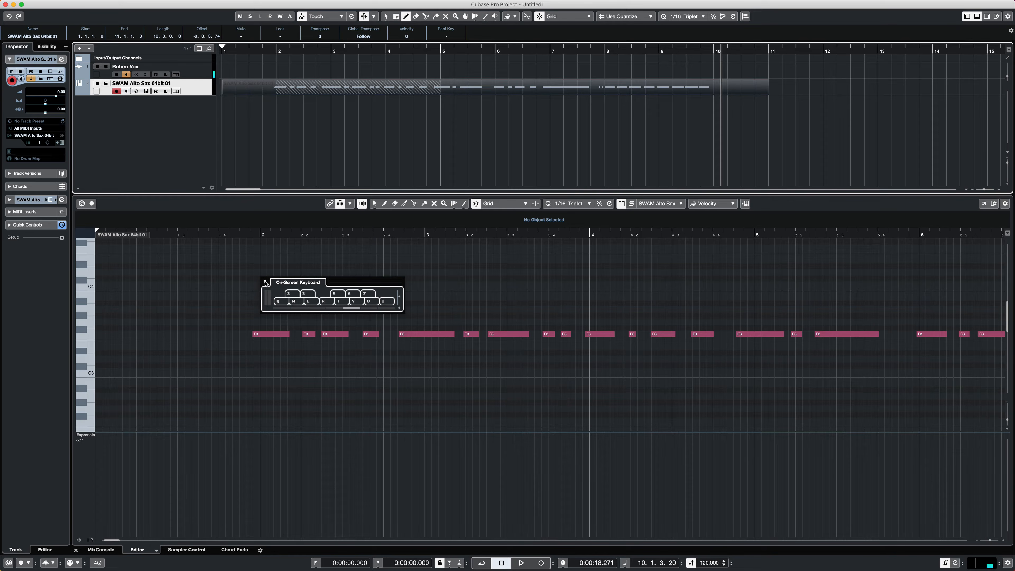
- Hide the On-Screen Keyboard and switch to the Object Selection tool
alt+click(265, 282)
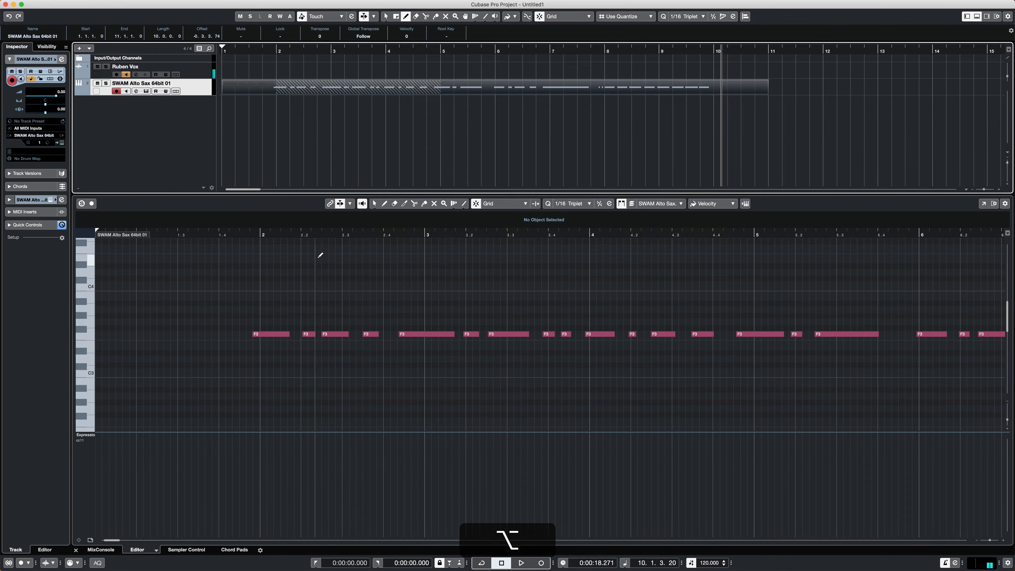
key(alt+k)
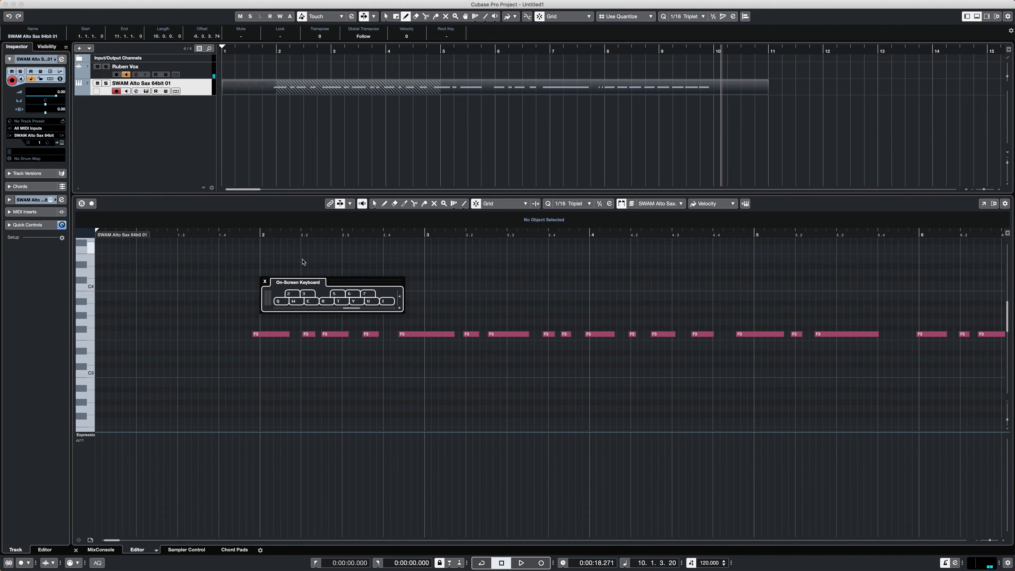
key(alt+k)
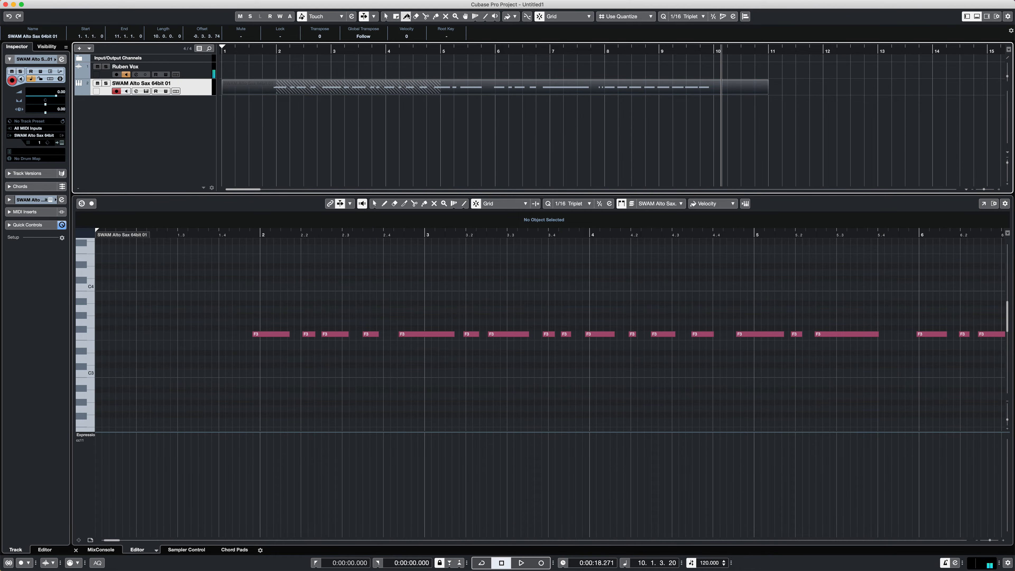
key(2)
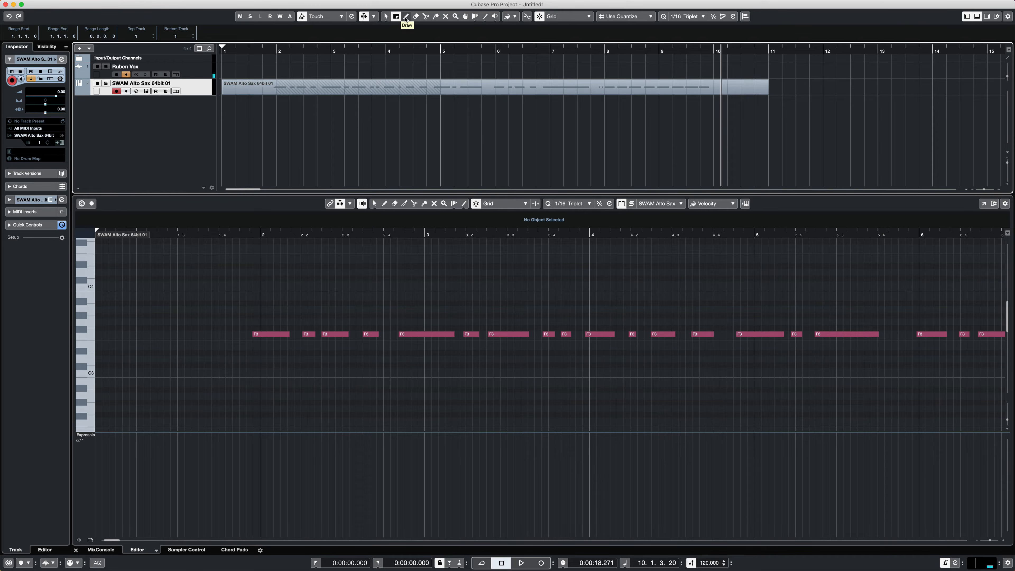
key(3)
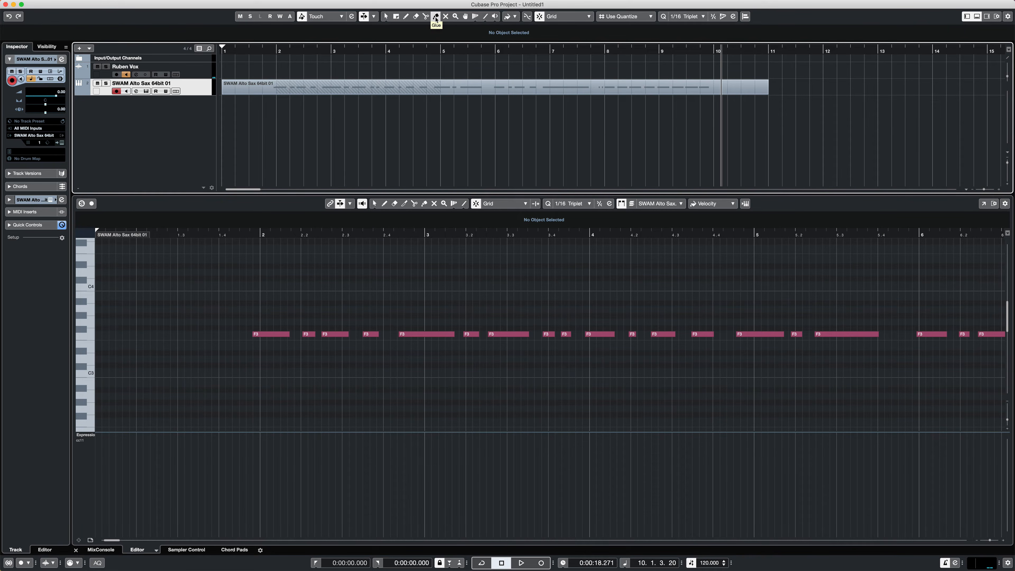
click(414, 17)
click(385, 16)
- Select all recorded F3 notes in the Key Editor and quantize them to 1/8
click(339, 351)
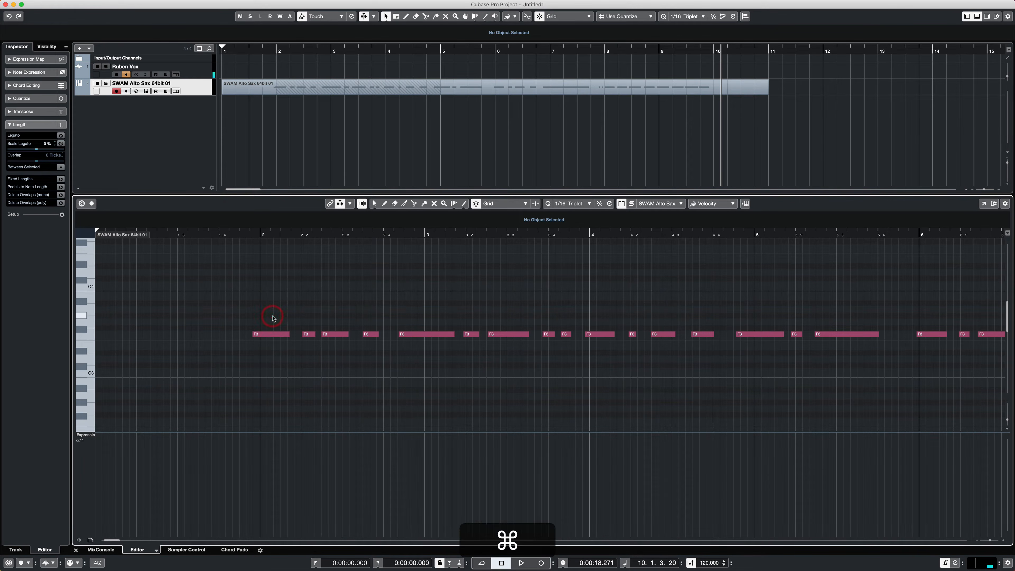
key(super+a)
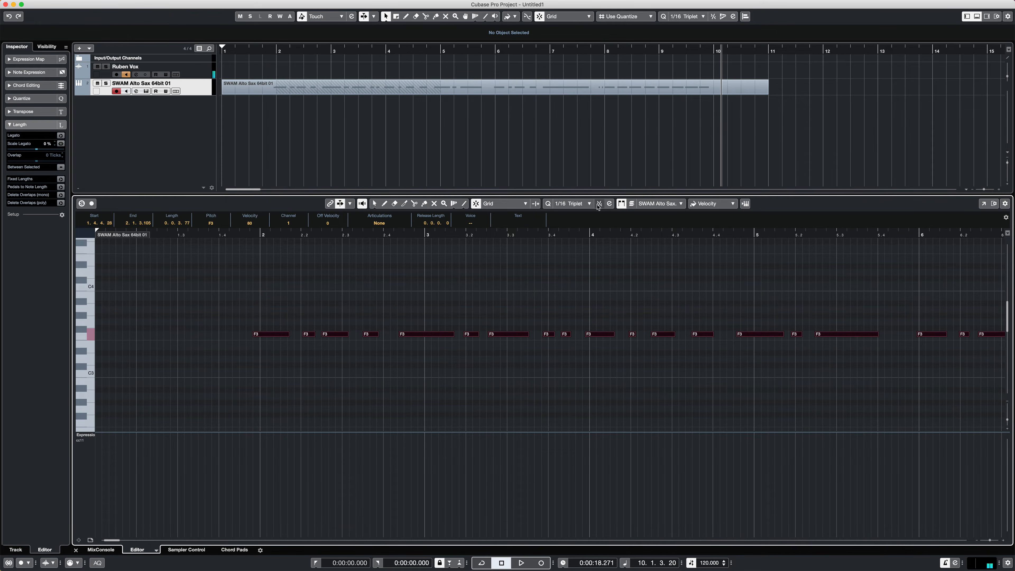
click(584, 202)
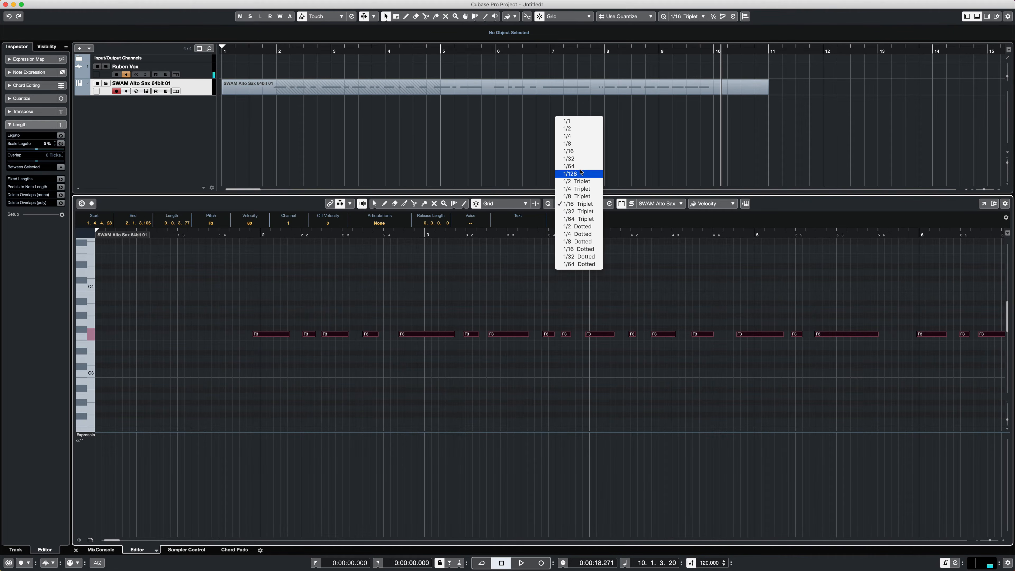
click(578, 145)
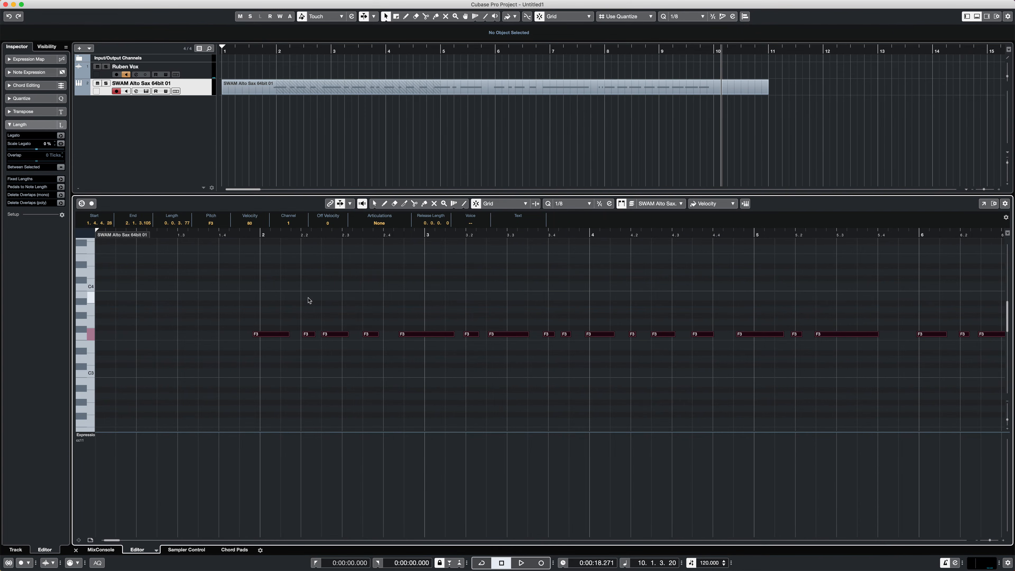
key(q)
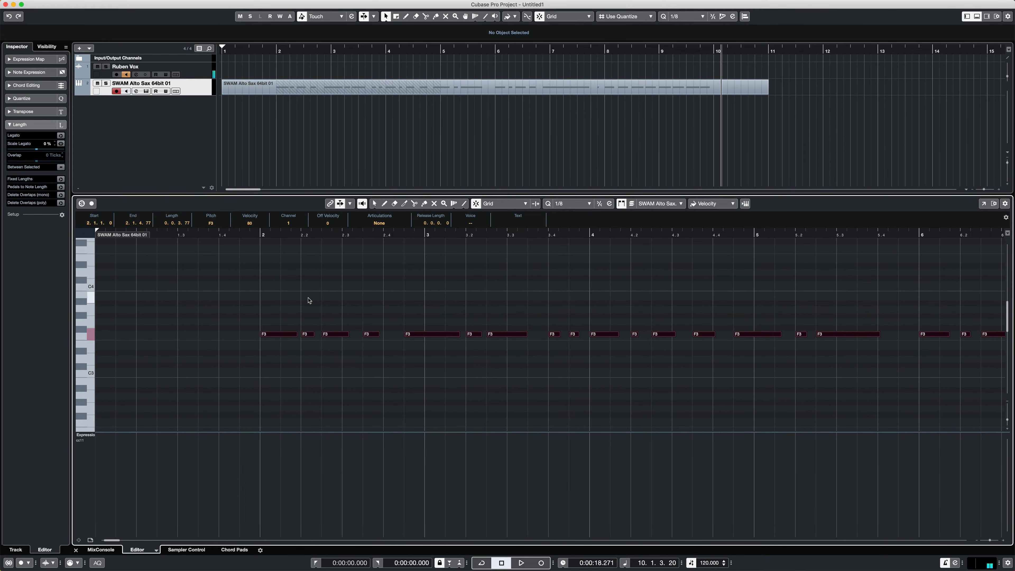
- Play back the quantized sax part from the start of bar 2 to the end of bar 9
click(254, 234)
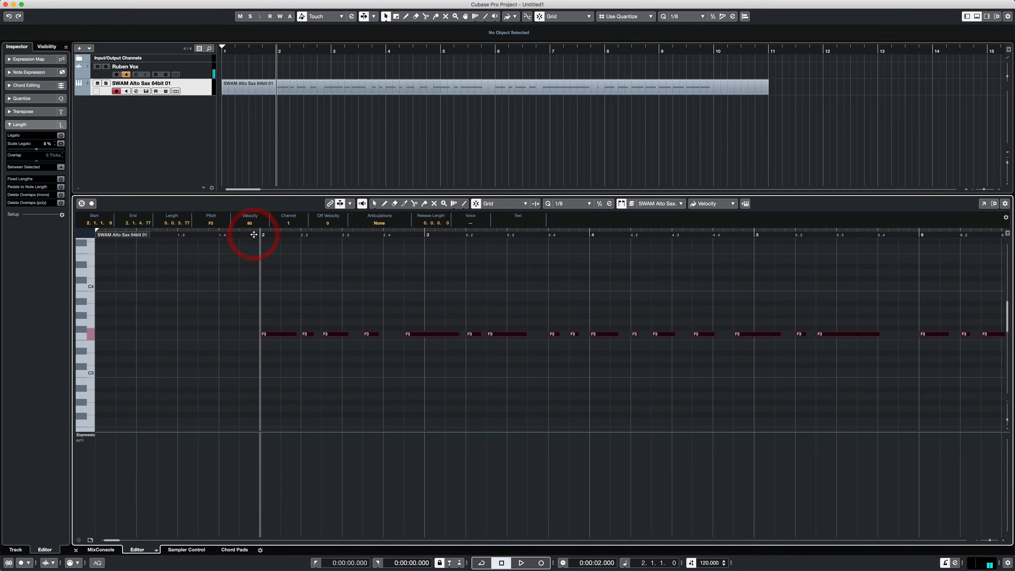
key(space)
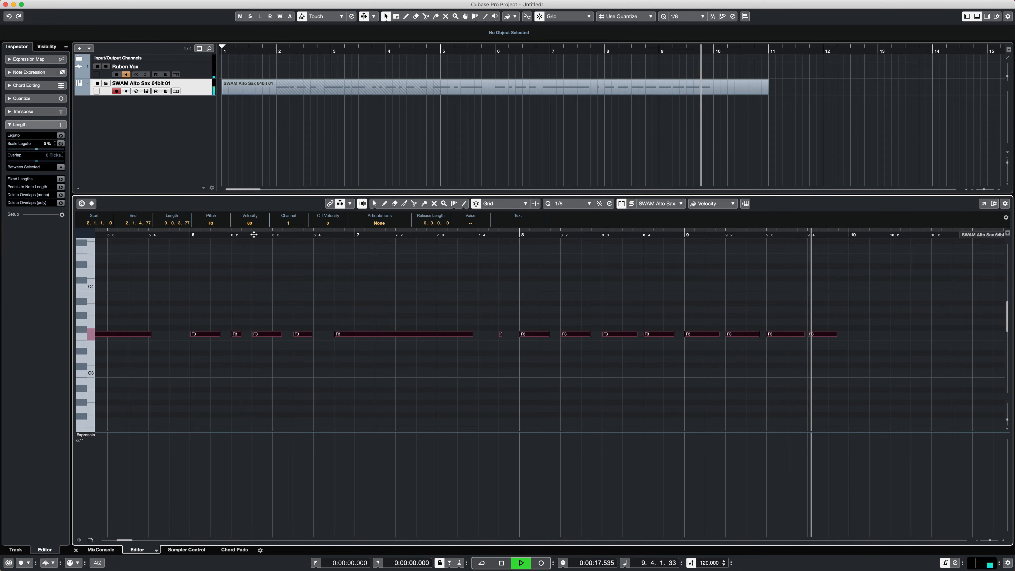
key(space)
- Set the quantize value to 1/16 and move one of the overlapping short F3 notes to the last sixteenth of bar 7
click(502, 339)
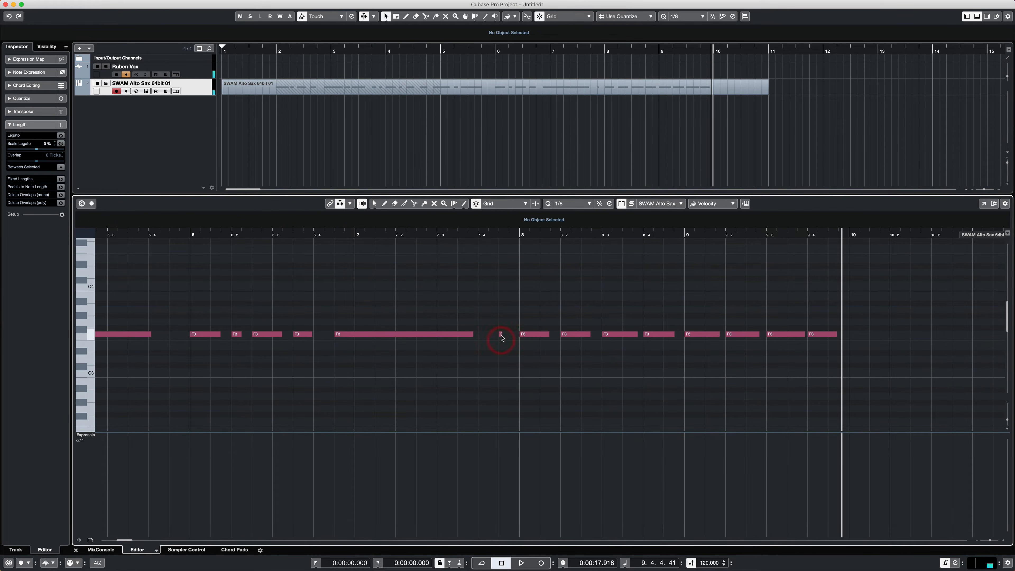
drag(502, 338, 514, 340)
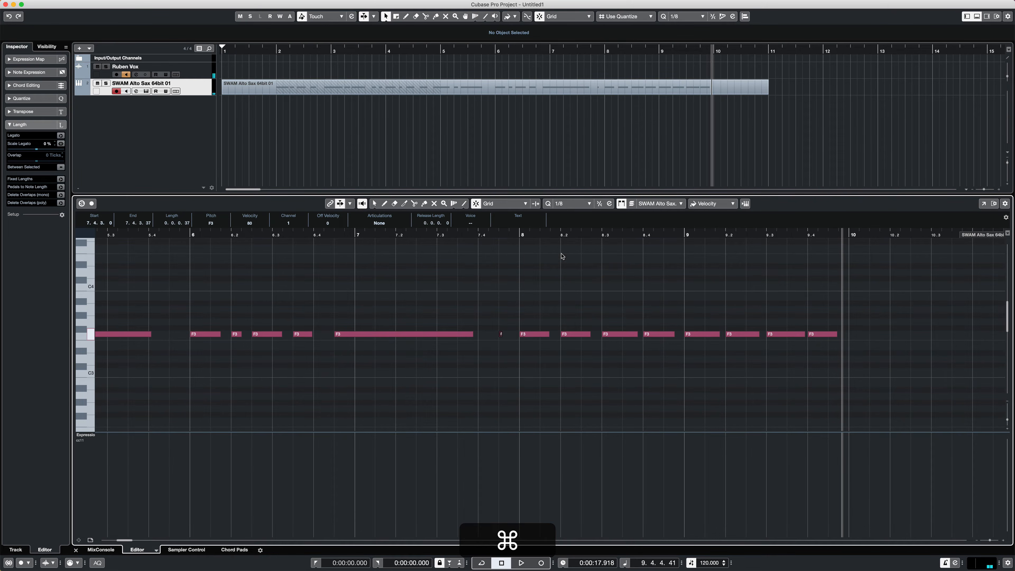
click(582, 204)
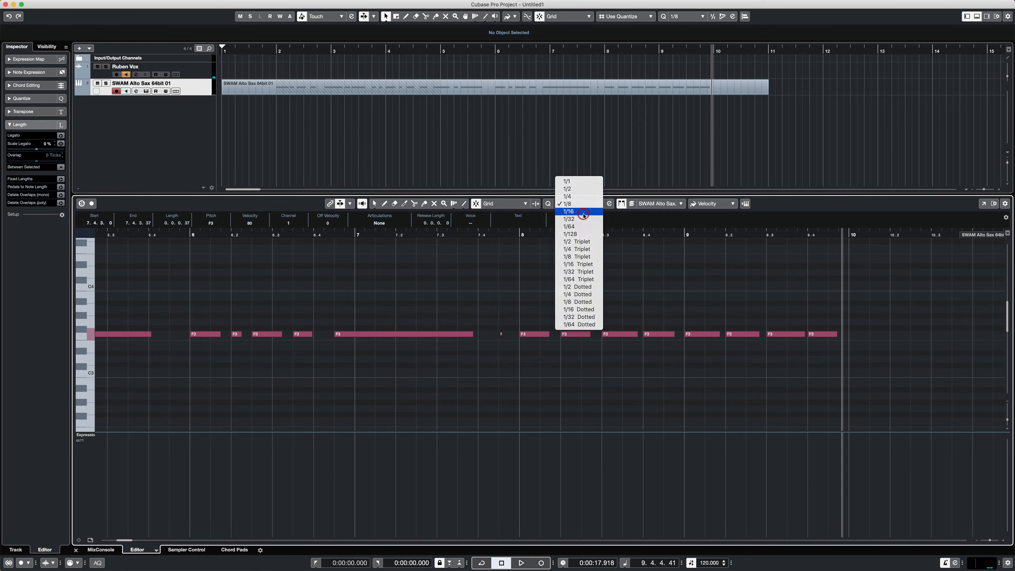
click(583, 212)
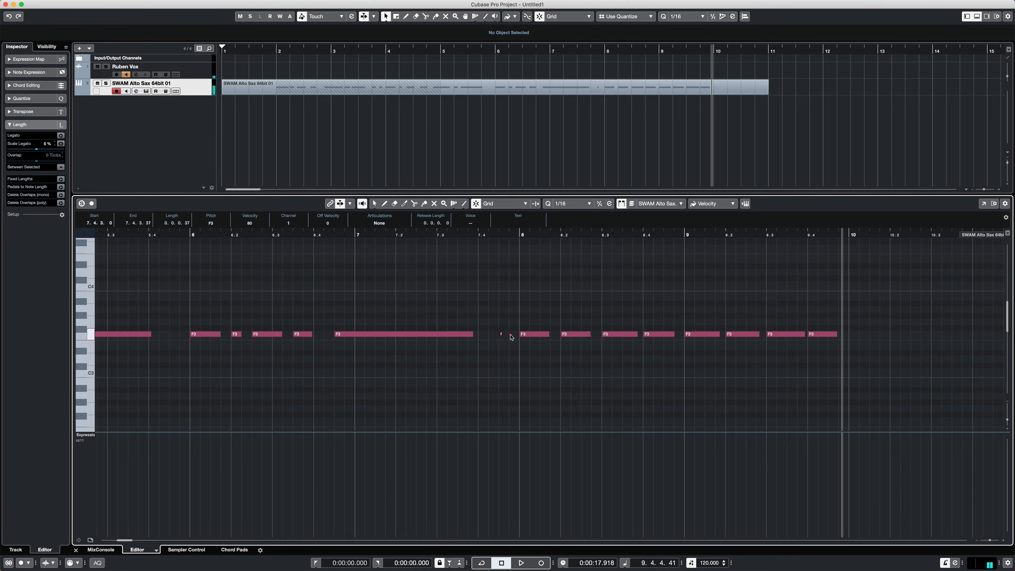
mouse_move(510, 335)
mouse_down()
mouse_move(501, 335)
mouse_move(529, 347)
mouse_move(525, 336)
mouse_up()
click(505, 340)
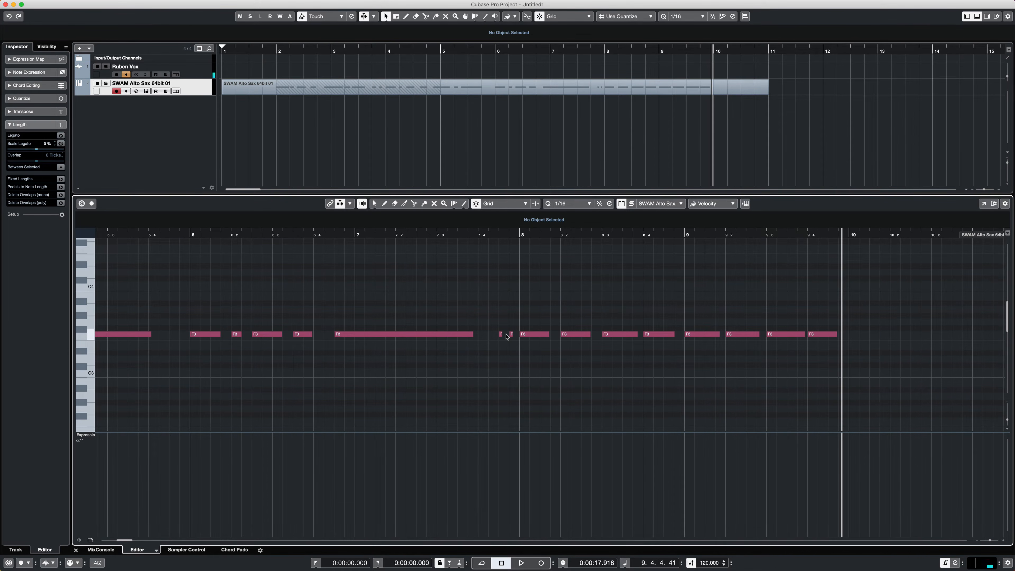
- Select the first F3 note of bar 2 and try shifting it slightly in time with Snap on
scroll(507, 337, left, 10)
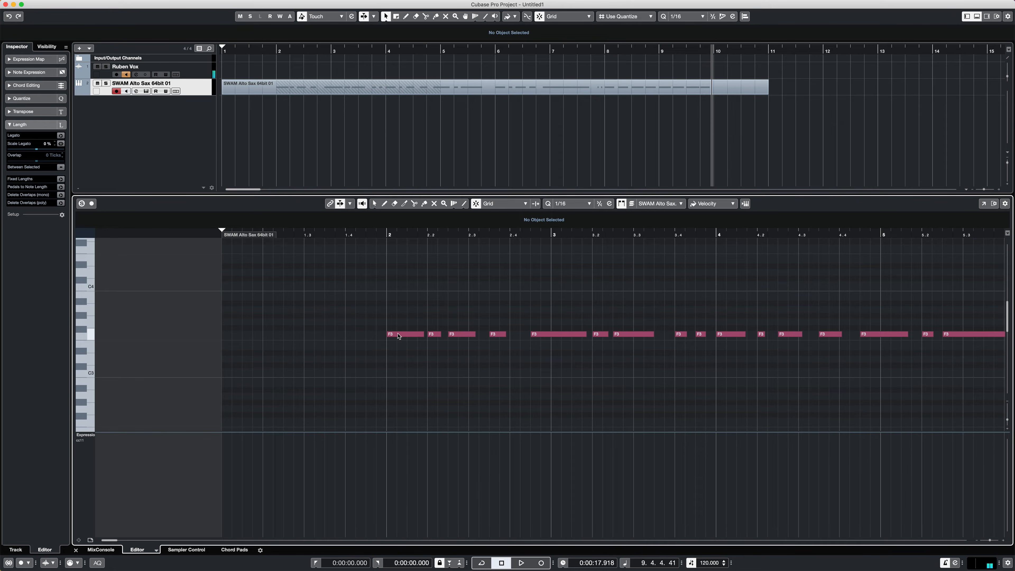
scroll(398, 336, right, 5)
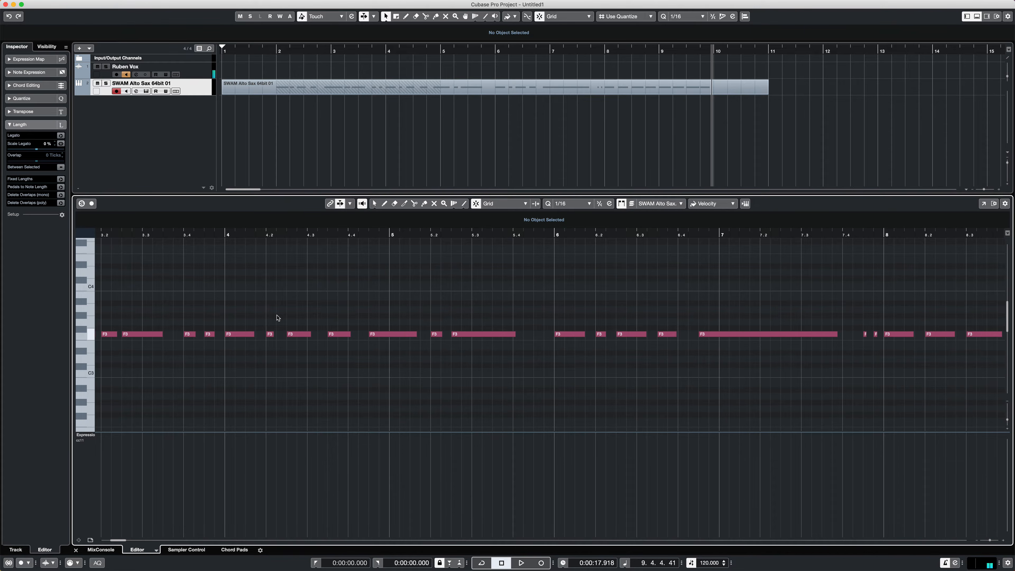
scroll(249, 317, left, 3)
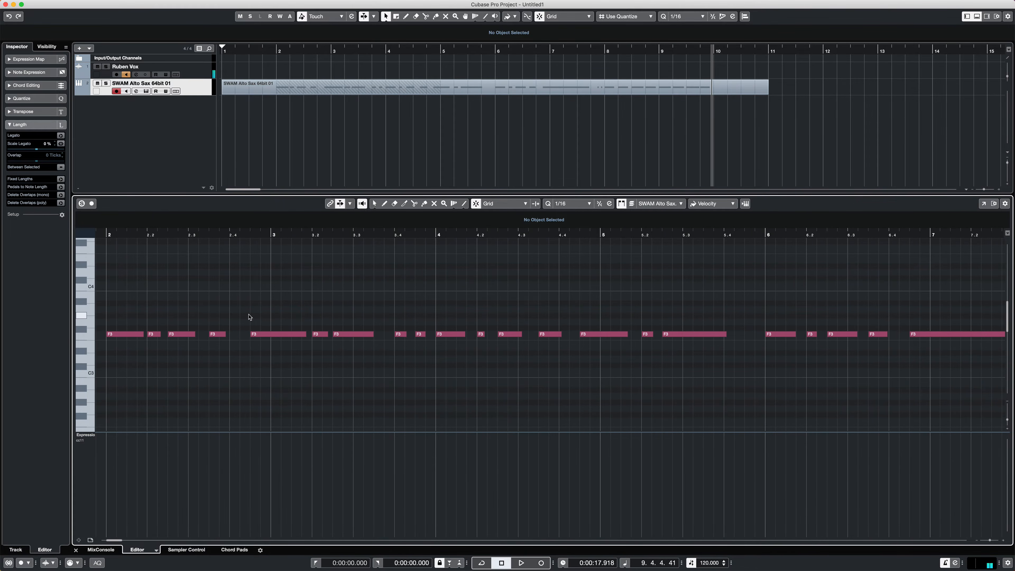
scroll(249, 317, left, 2)
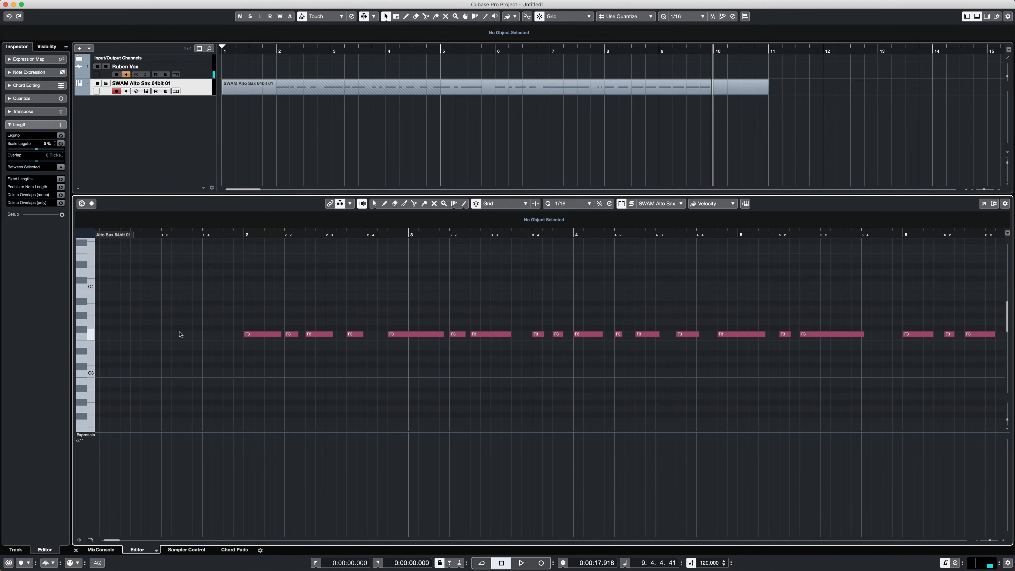
scroll(180, 334, right, 3)
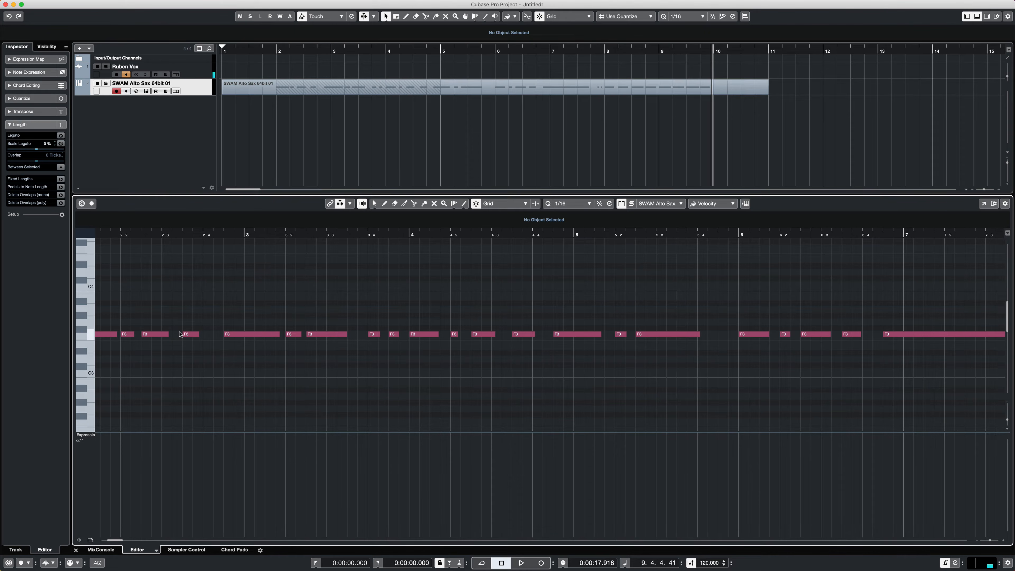
scroll(180, 335, left, 2)
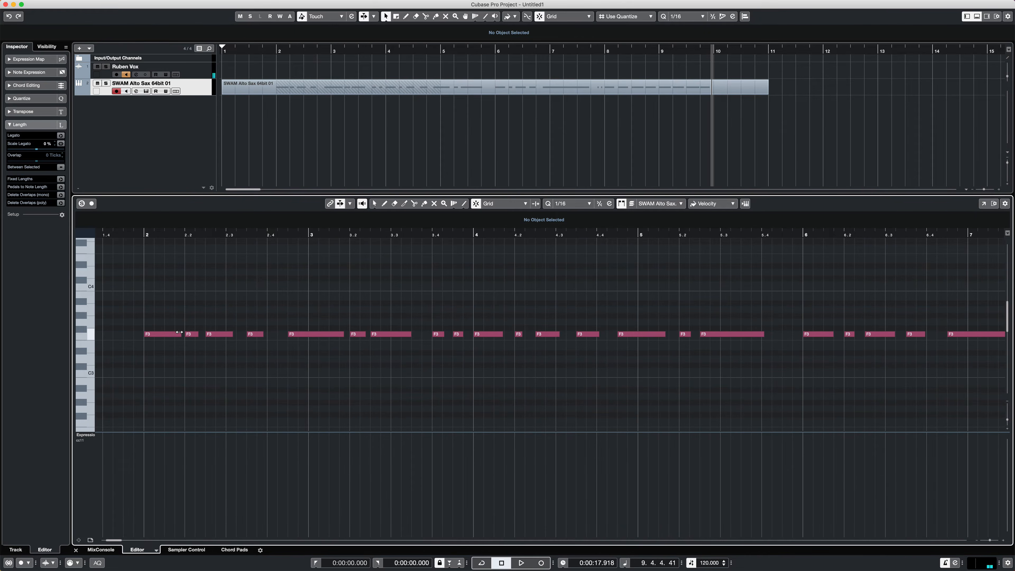
click(156, 335)
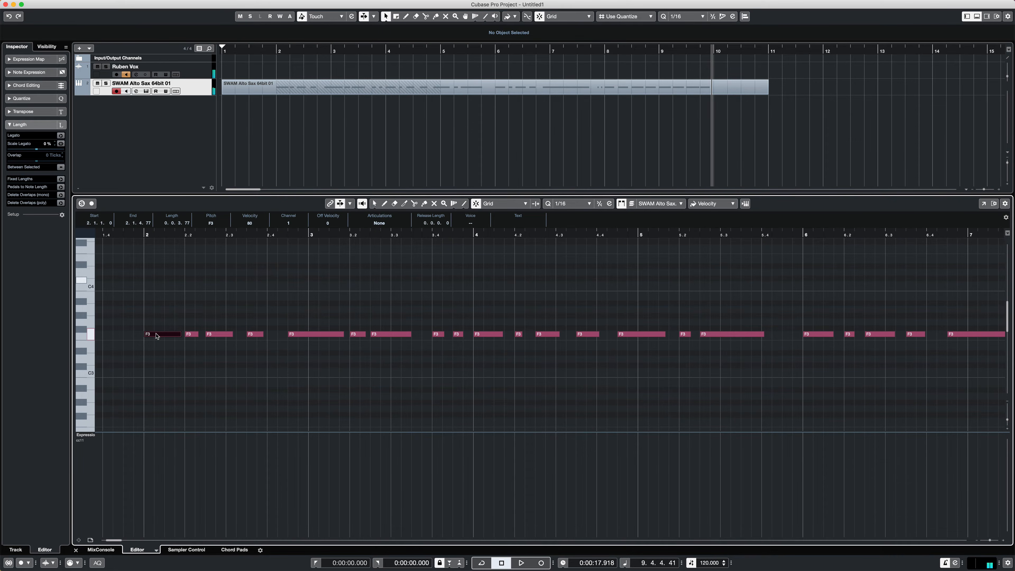
mouse_move(156, 335)
mouse_down()
mouse_move(157, 280)
mouse_move(159, 334)
mouse_up()
key(shift)
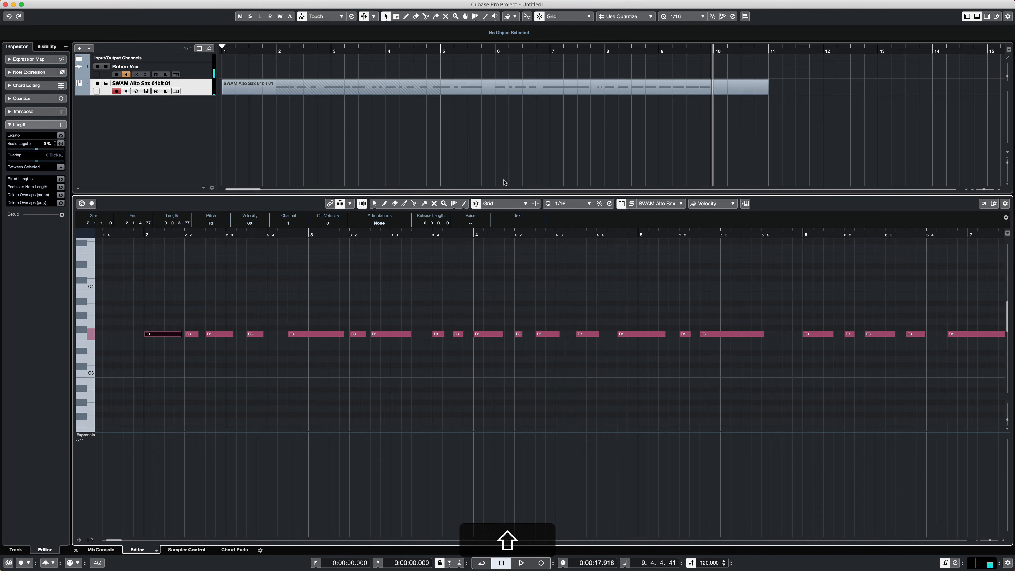
- Toggle Snap in the Key Editor several times and leave it off
click(476, 204)
click(476, 205)
click(476, 204)
click(476, 204)
click(476, 205)
click(478, 205)
key(j)
- Try moving the first F3 note freely ahead of bar 2 and up to A3, and return it to the bar start at F#3
drag(152, 337, 148, 337)
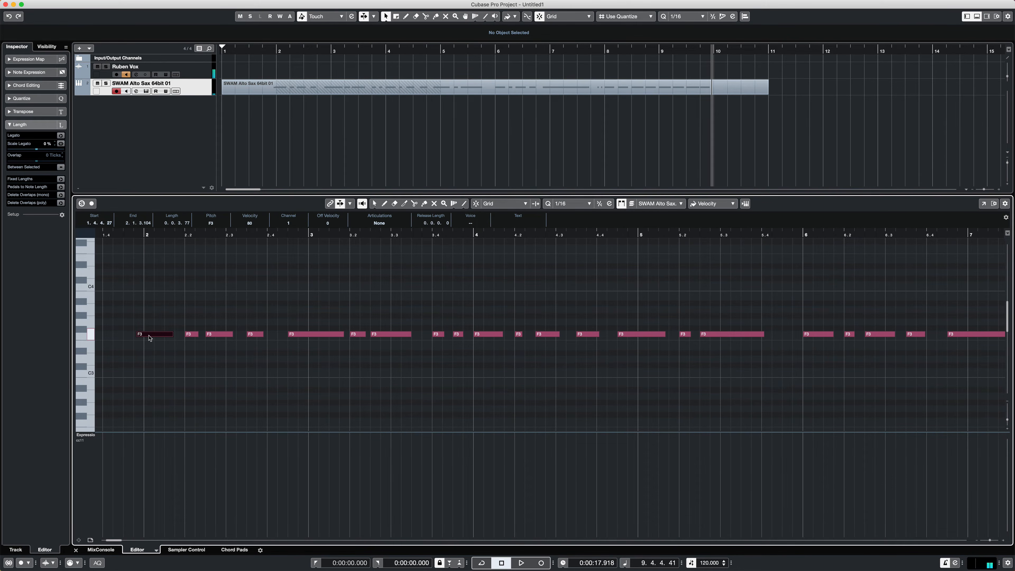
drag(156, 337, 159, 338)
key(super)
drag(157, 336, 155, 312)
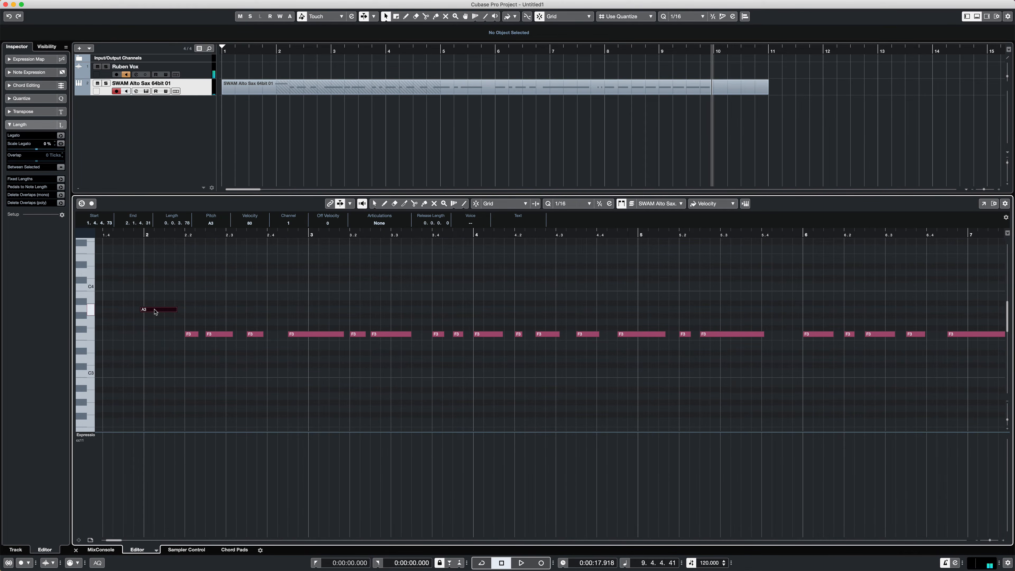
drag(155, 312, 159, 331)
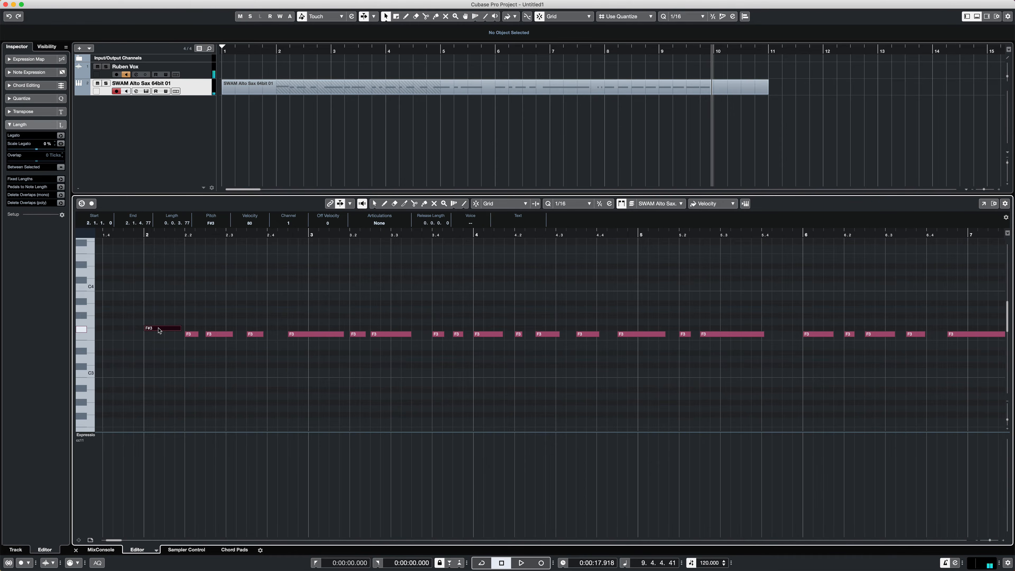
- Keeping their timing, move the first note of bar 2 to C#4, the second to C4, the fourth to C#3 and the fifth to C#4
key(super)
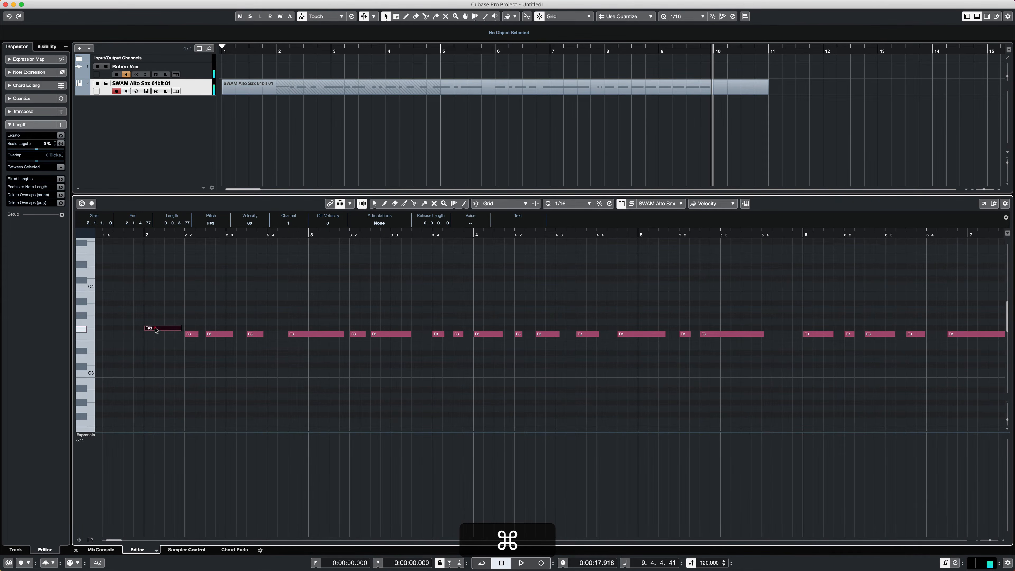
drag(156, 330, 154, 281)
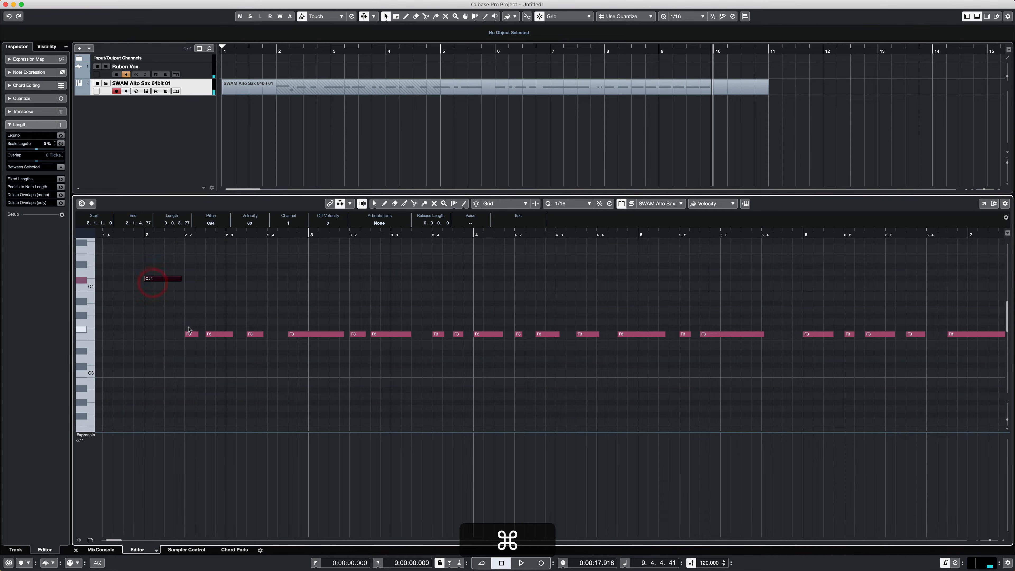
drag(189, 328, 191, 291)
drag(215, 334, 256, 367)
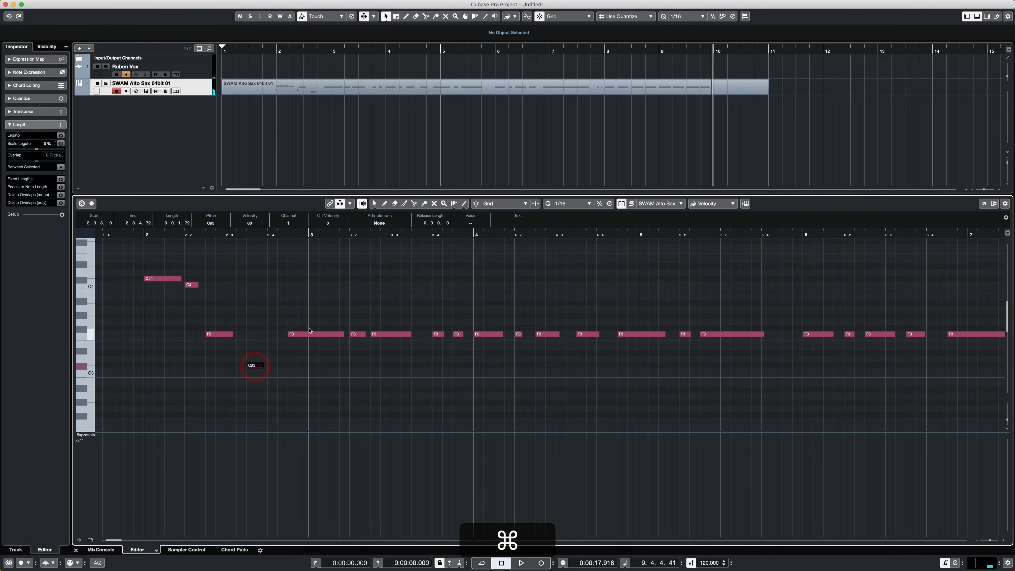
drag(306, 333, 321, 280)
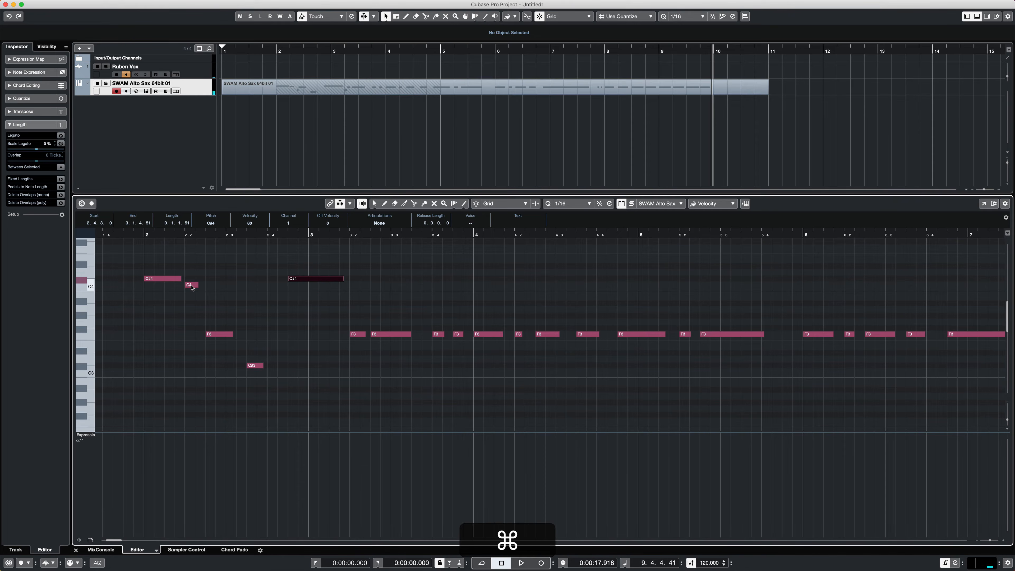
- Change the second note of bar 2 to B3, the third to F#3 and the fourth to D3, keeping their timing
drag(189, 284, 191, 295)
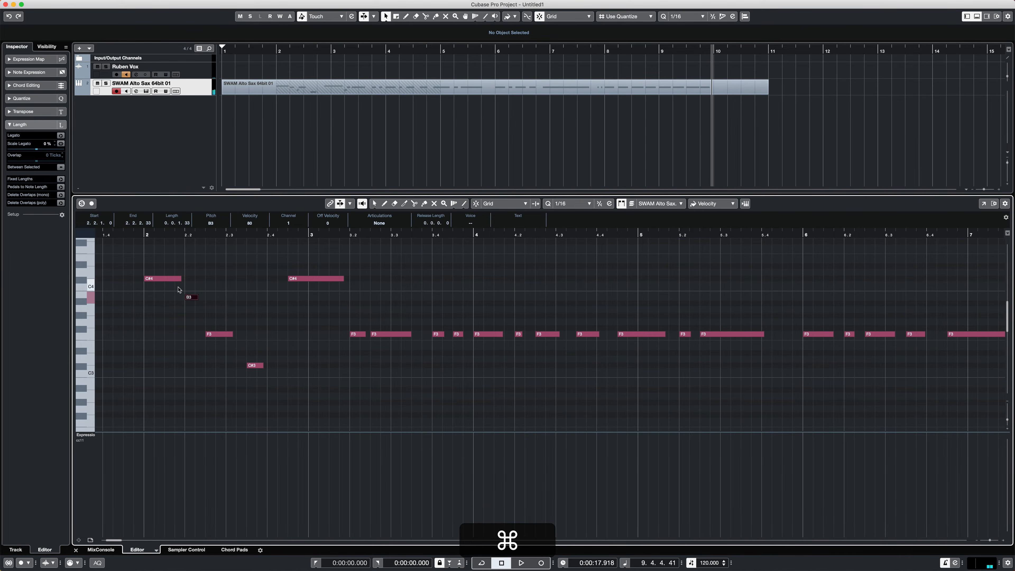
click(174, 280)
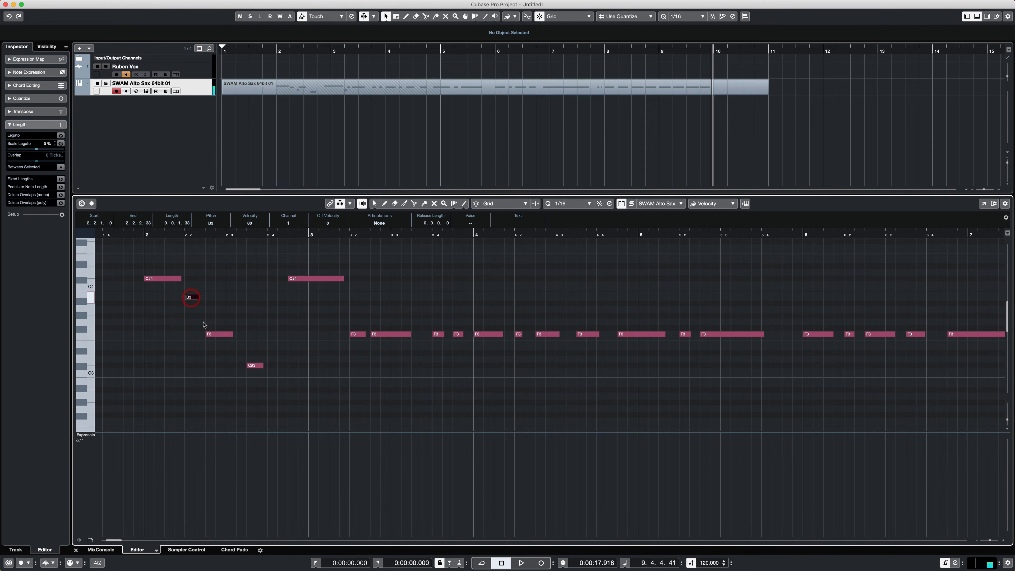
drag(215, 335, 218, 331)
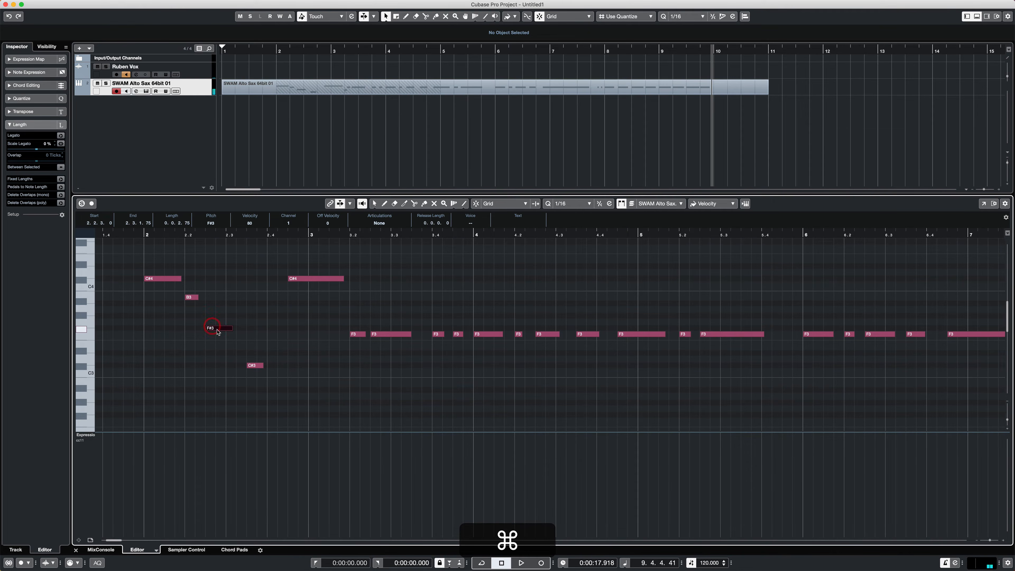
drag(254, 363, 259, 356)
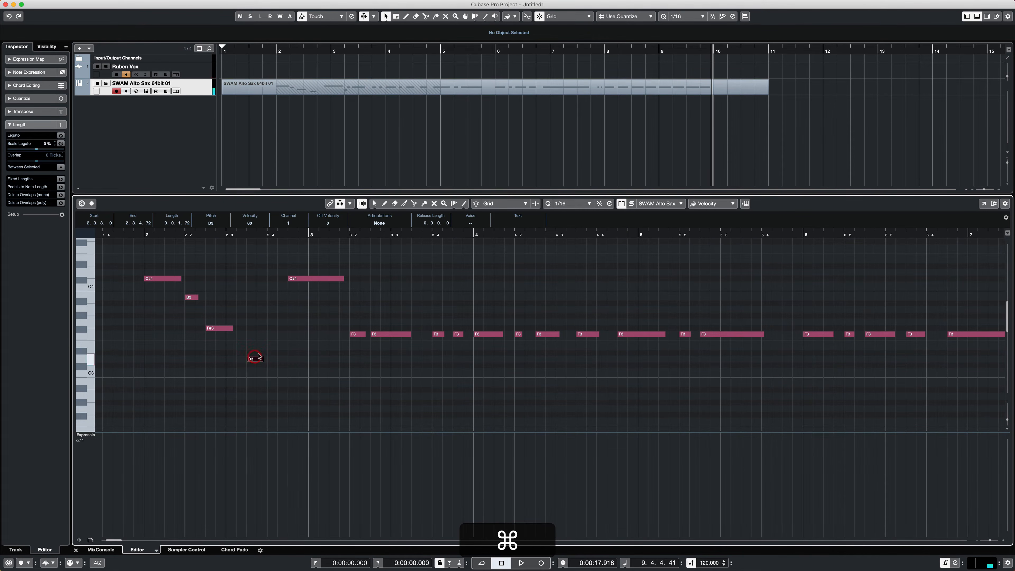
- Keeping their timing, change the next four F3 notes in bar 3 to B3, F#3, D3 and D3, and play the melody back
click(317, 279)
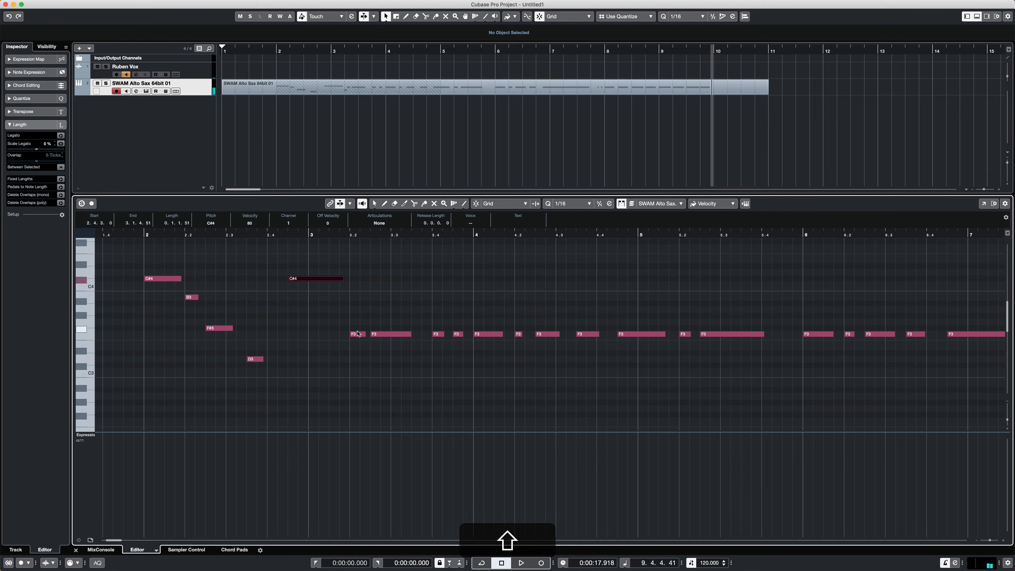
drag(358, 334, 361, 299)
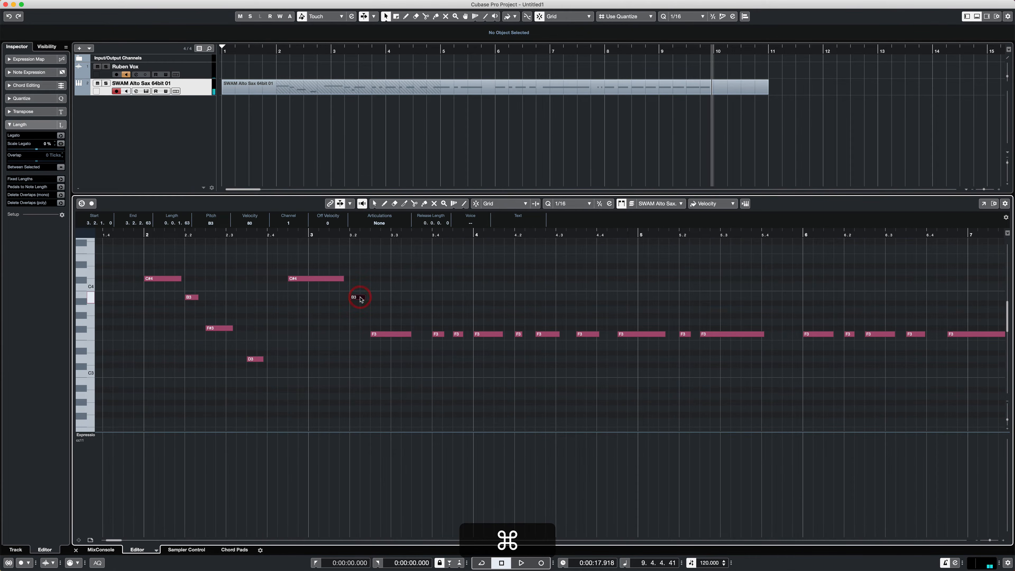
drag(388, 331, 370, 325)
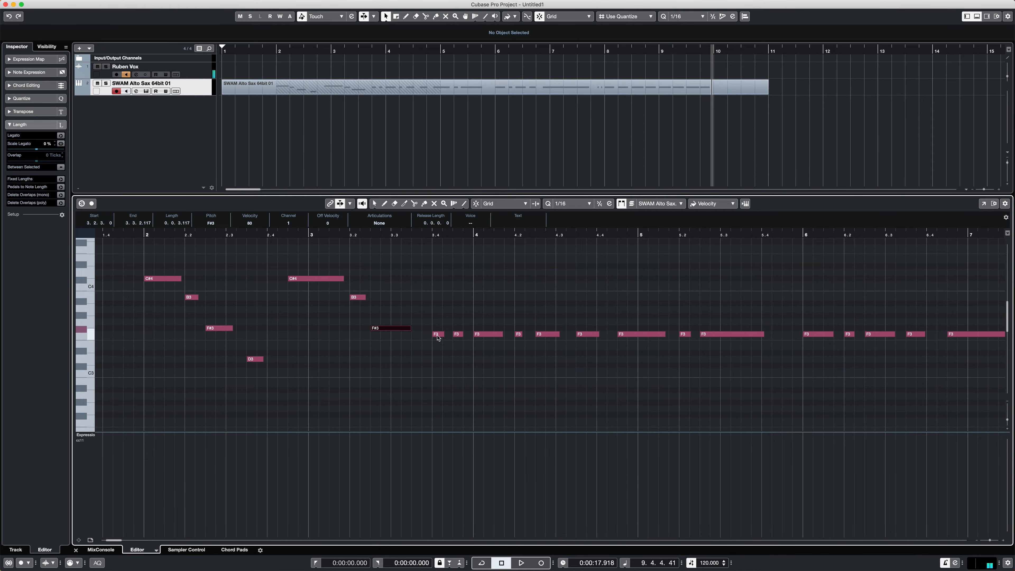
drag(441, 335, 440, 367)
drag(458, 334, 458, 360)
click(131, 232)
key(space)
- Change the four notes from the start of bar 4 to A3, G3, D3 and B2, and the next three to A3, G3 and D3
key(space)
drag(491, 334, 491, 311)
drag(518, 334, 585, 384)
key(space)
drag(644, 335, 644, 309)
drag(685, 335, 717, 359)
scroll(717, 359, right, 7)
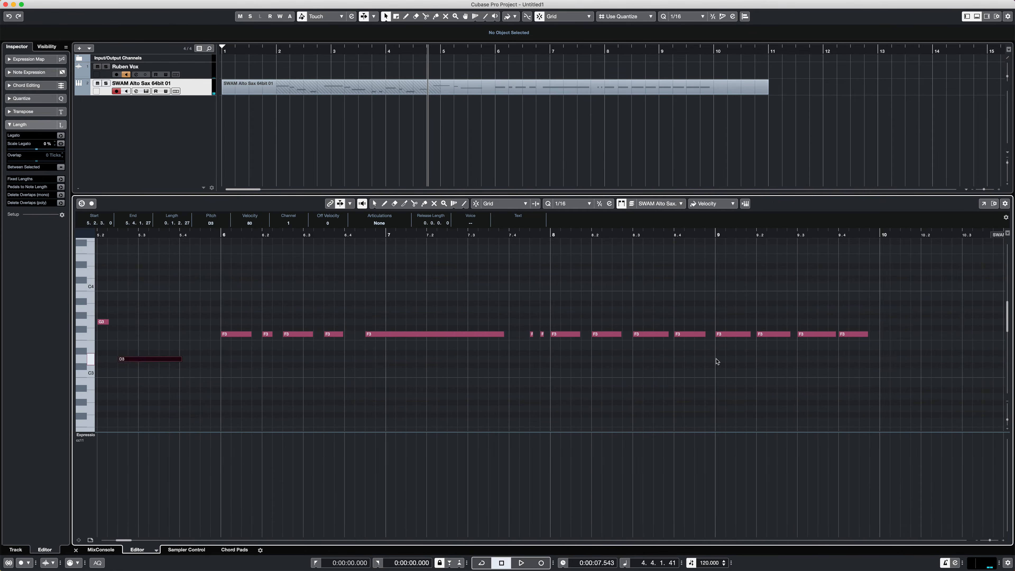
- Change the five notes starting at bar 6 to G3, F#3, D3, B2 and G2, keeping their timing, and play them back
scroll(717, 359, left, 1)
drag(323, 334, 322, 320)
drag(380, 338, 381, 359)
drag(416, 334, 416, 384)
drag(460, 335, 460, 409)
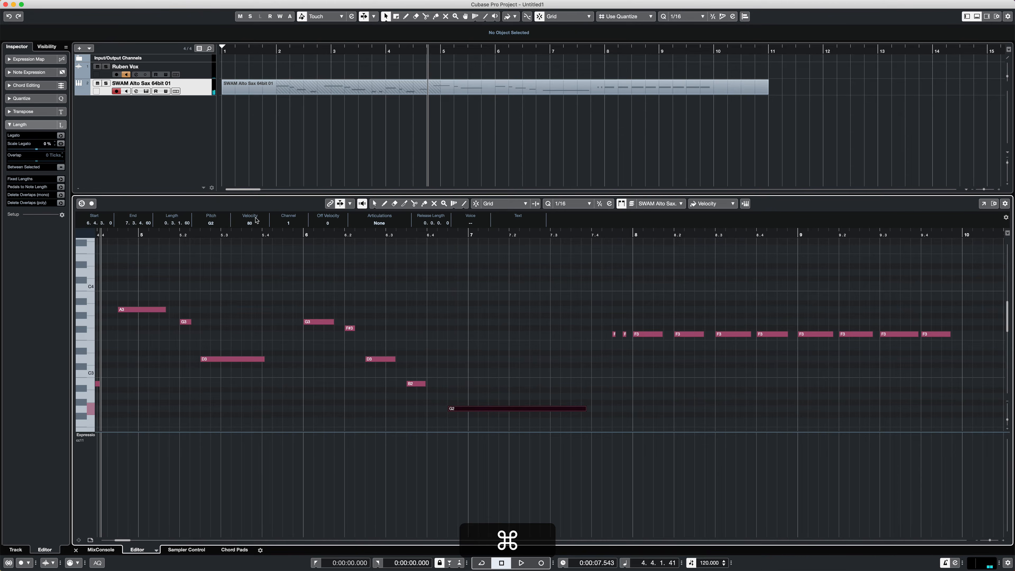
key(space)
key(space)
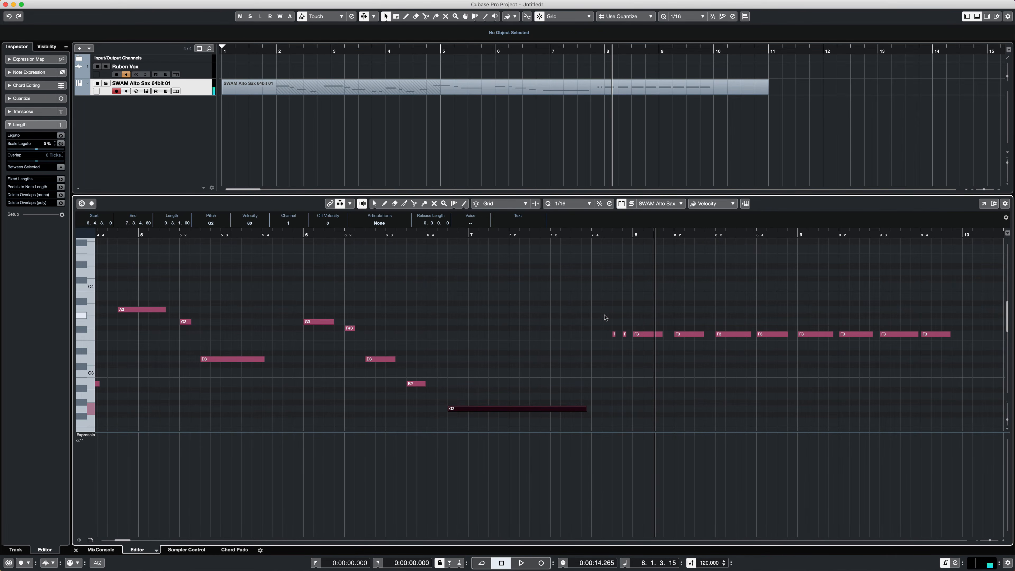
- Move the two short notes before bar 8 to A2 and G2, and the bar 8 notes to F#2, G2, A2 and B2
drag(602, 308, 738, 339)
drag(645, 335, 640, 417)
super+click(688, 409)
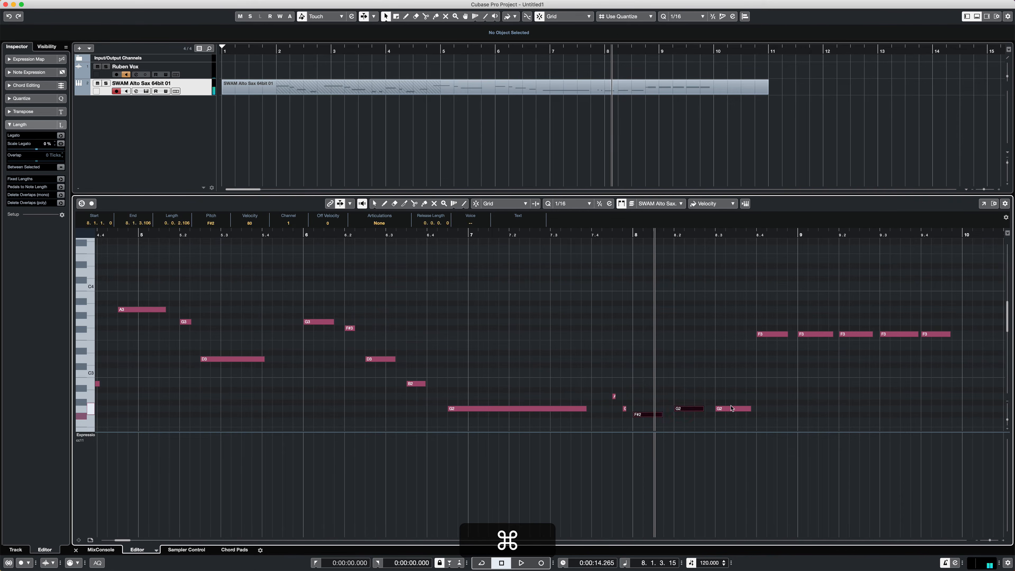
drag(731, 409, 731, 397)
drag(771, 335, 771, 384)
- Change the first three notes of bar 9 to C#3, D3 and D#3, and play back the rising run
drag(811, 335, 812, 366)
drag(855, 336, 888, 358)
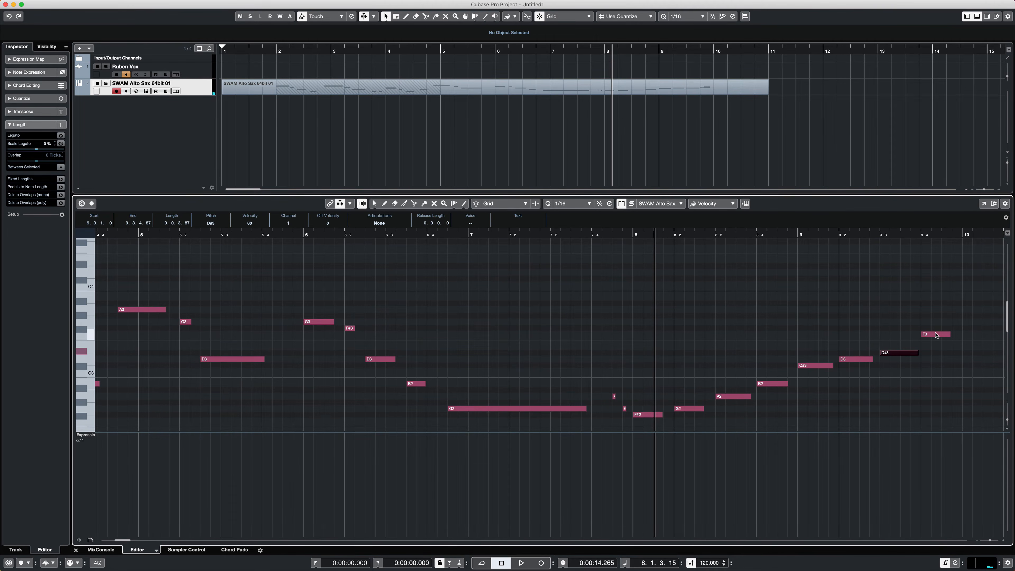
super+click(936, 334)
click(603, 235)
key(space)
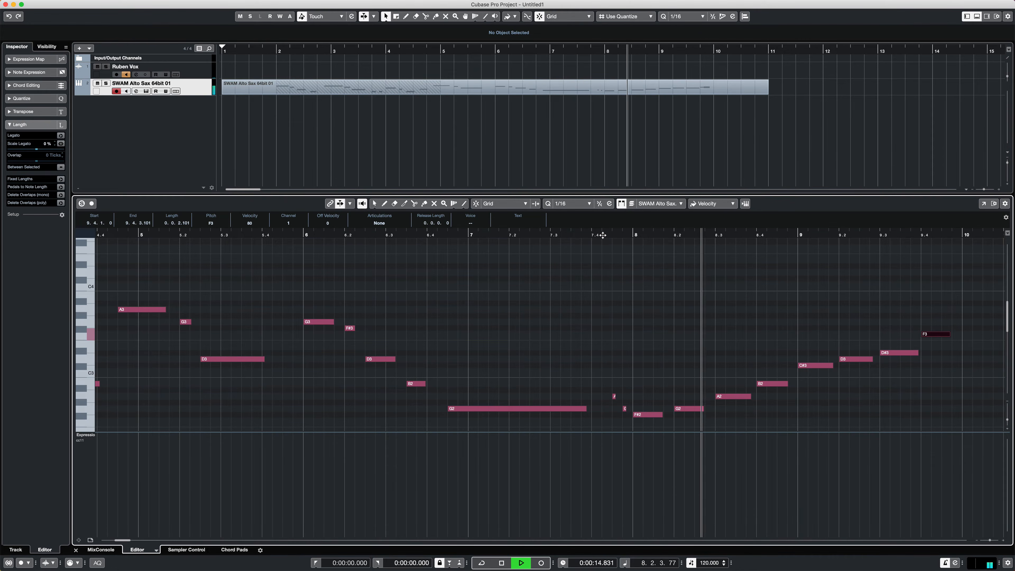
key(space)
- Try the third note of bar 9 at F3 and play back the rising run
drag(171, 353, 171, 337)
scroll(196, 338, left, 10)
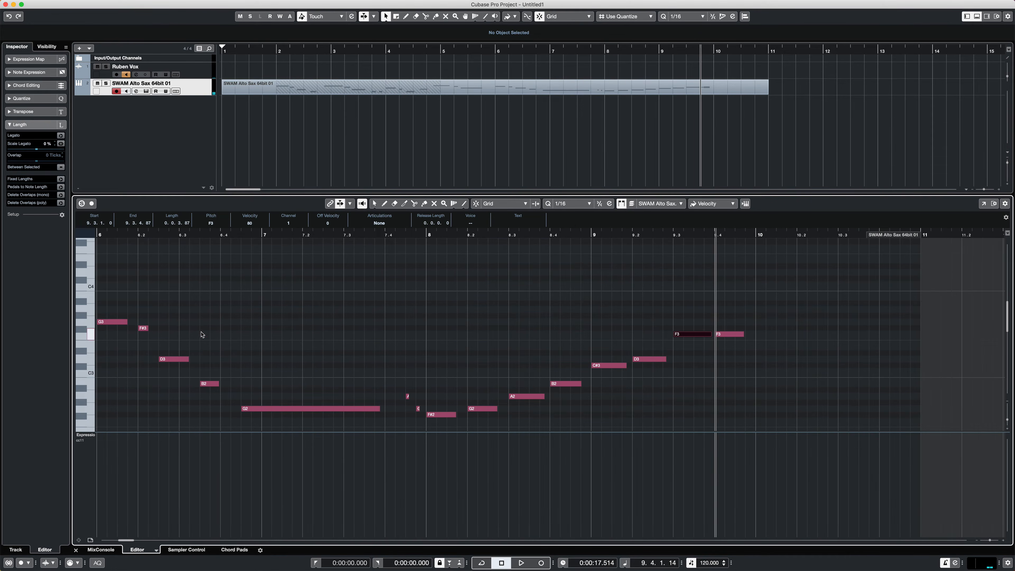
click(554, 235)
key(space)
- Set the third note of bar 9 to E3 and the fourth to F#3, and listen to the ending
key(space)
drag(688, 335, 688, 349)
drag(728, 335, 729, 327)
click(603, 234)
key(space)
key(space)
- Play the full melody from just before bar 2 to its end, return to its beginning and clear the note selection
key(Home)
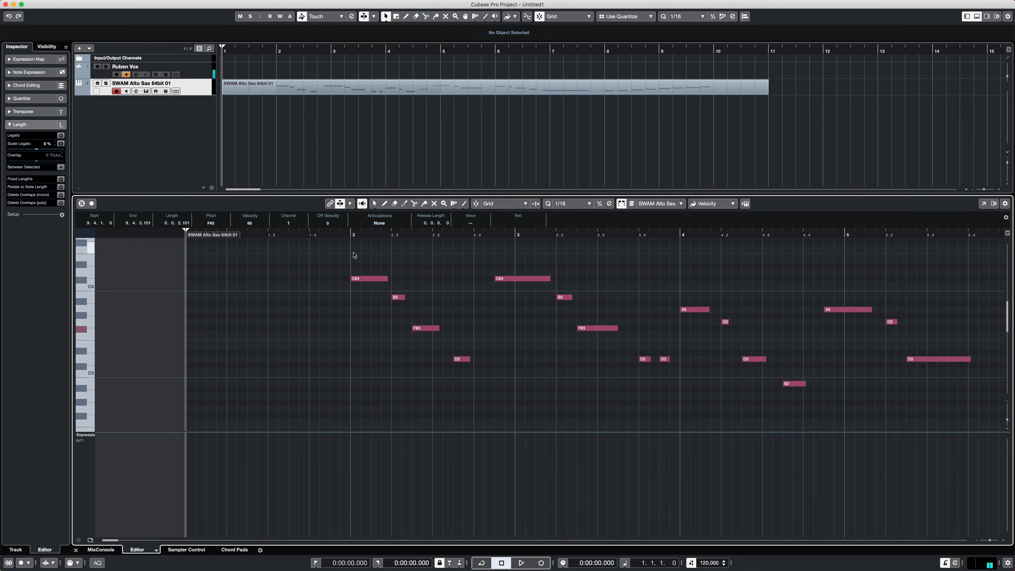
click(342, 235)
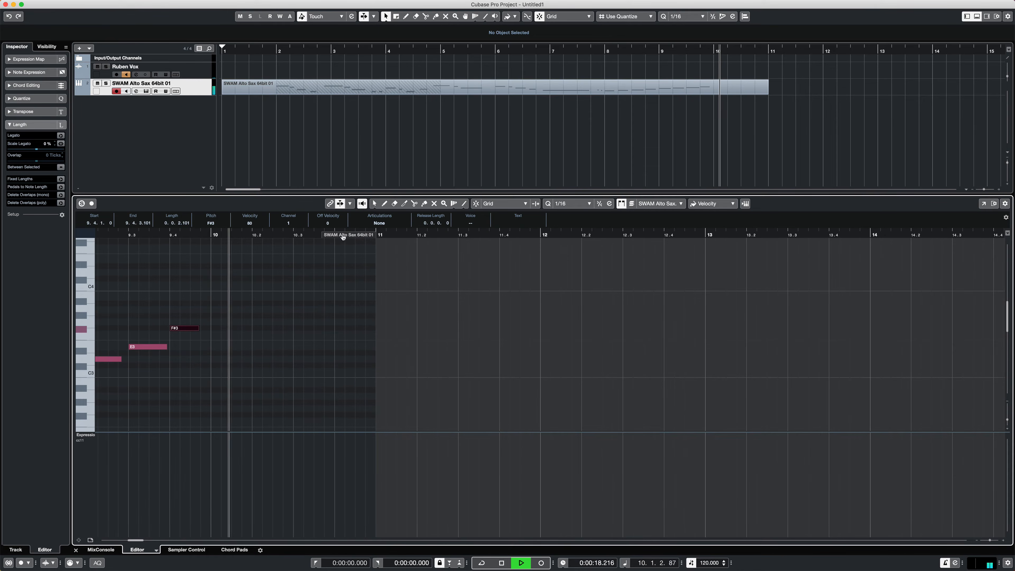
key(space)
scroll(226, 313, left, 10)
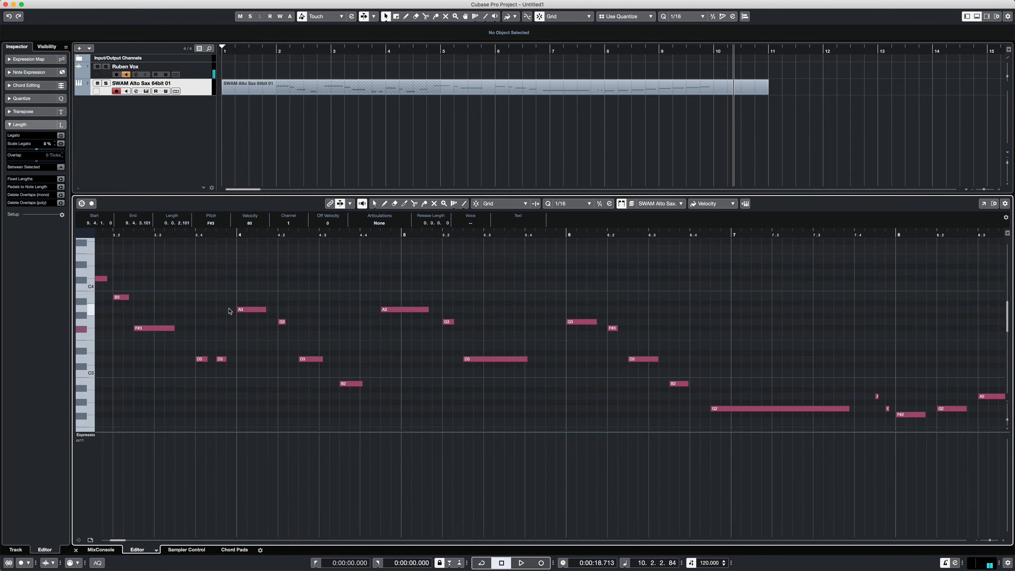
scroll(230, 311, left, 5)
scroll(230, 312, up, 2)
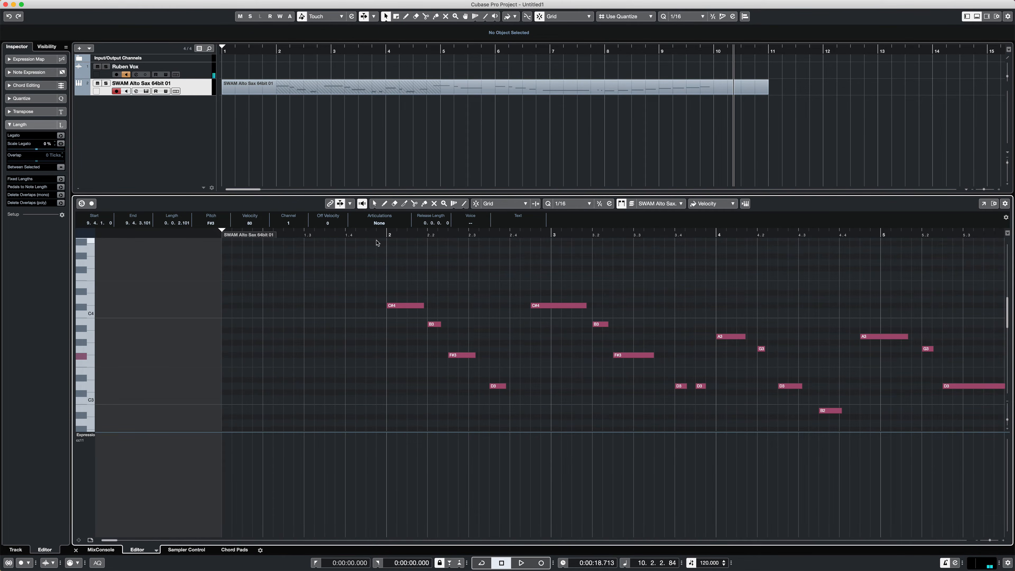
click(364, 234)
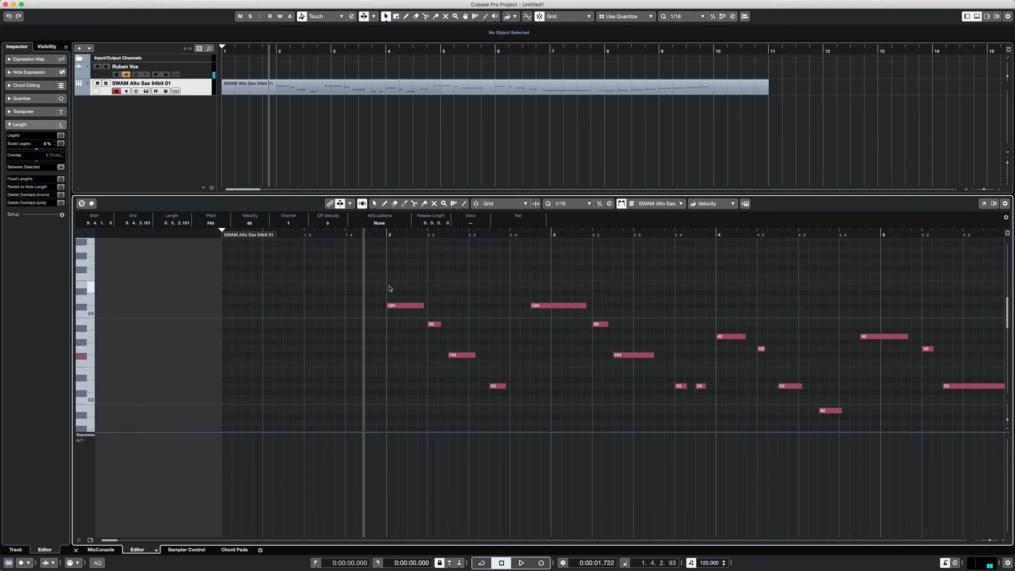
click(345, 390)
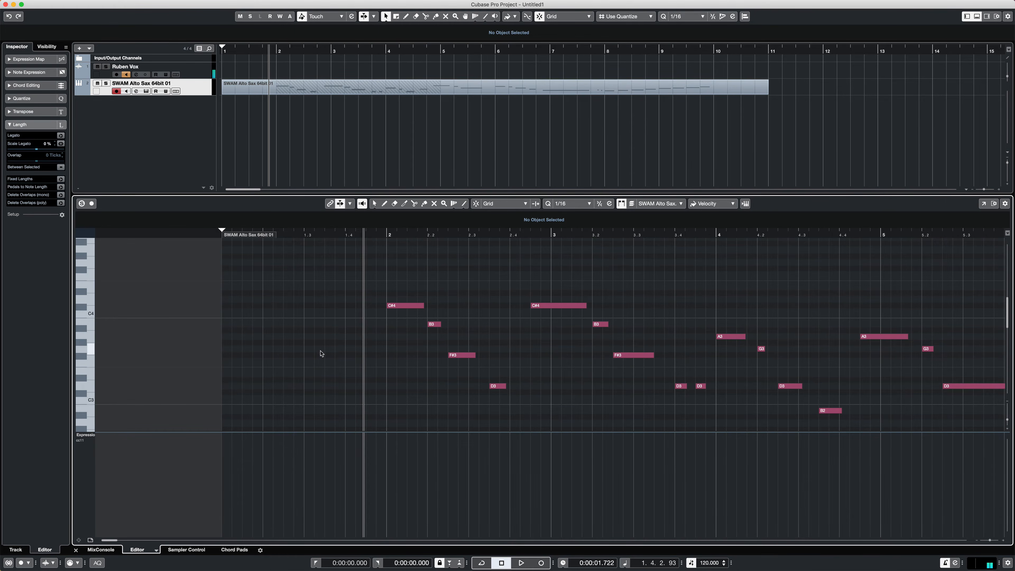
- View the available controller lane types, keep CC 11 (Expression), and play back bar 2
click(89, 442)
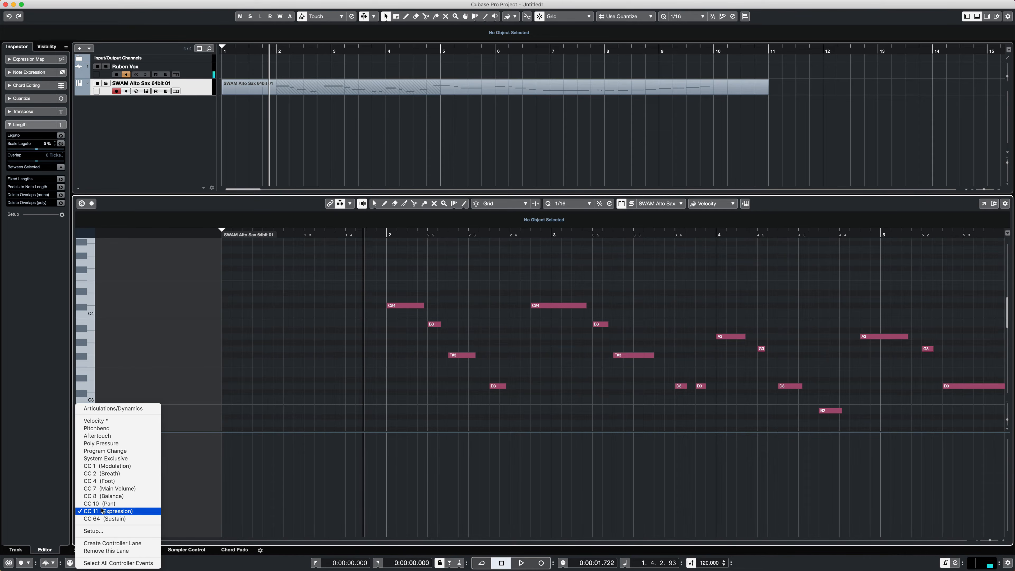
click(176, 373)
key(space)
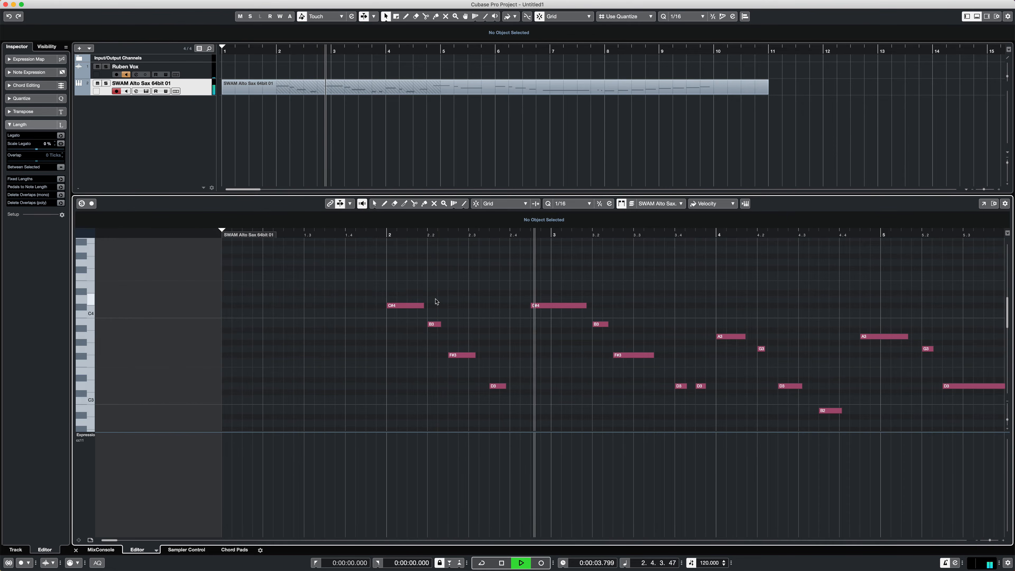
key(space)
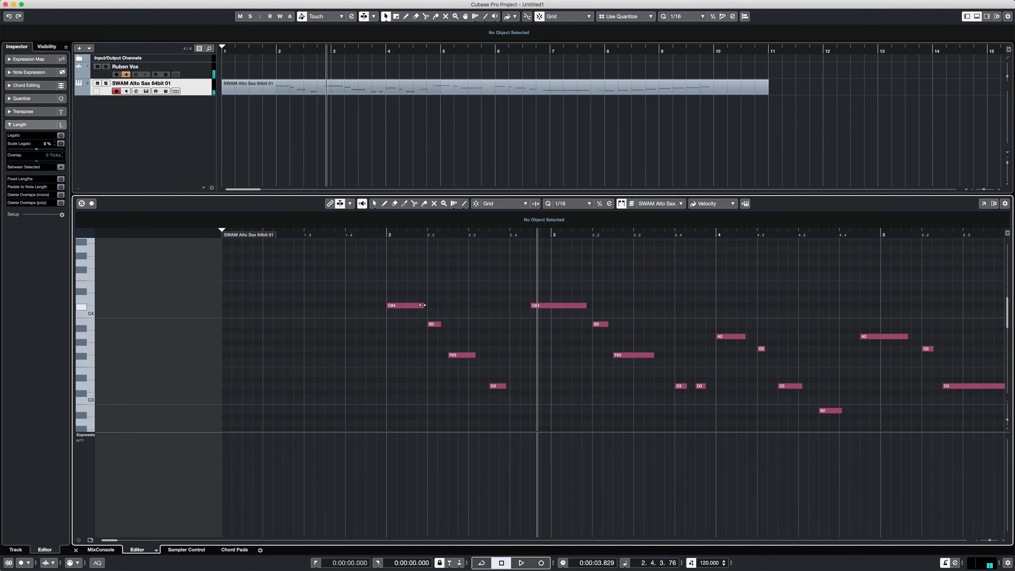
- Lengthen the C#4, B3 and F#3 notes of bar 2 until each meets the following note, and play the phrase back
drag(421, 305, 448, 323)
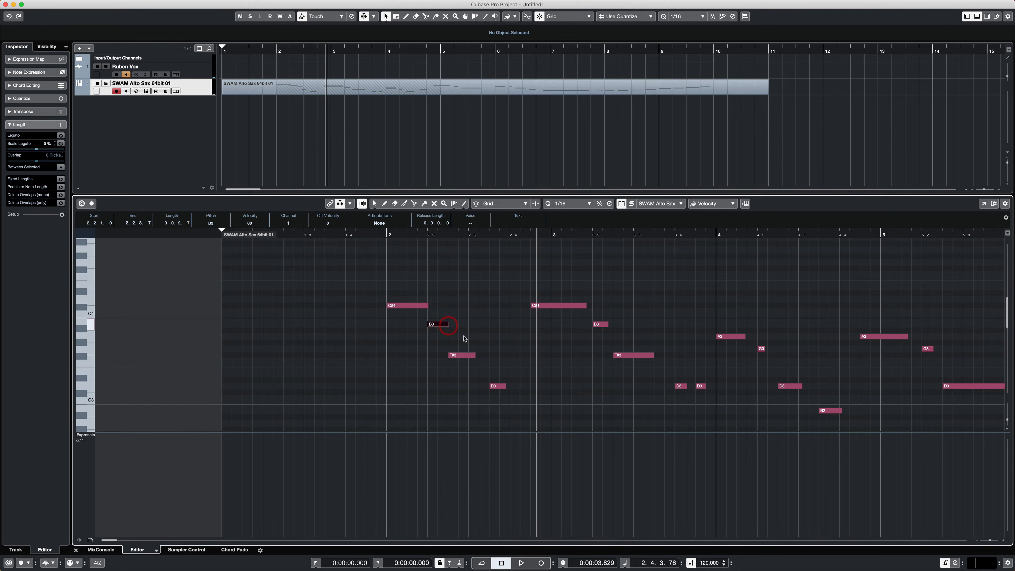
drag(474, 356, 488, 355)
click(381, 234)
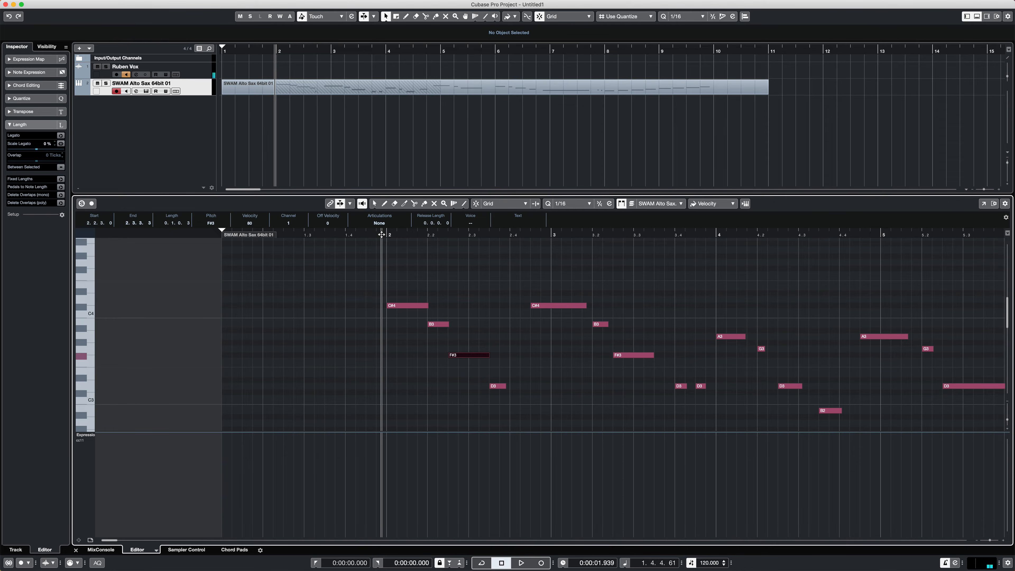
key(space)
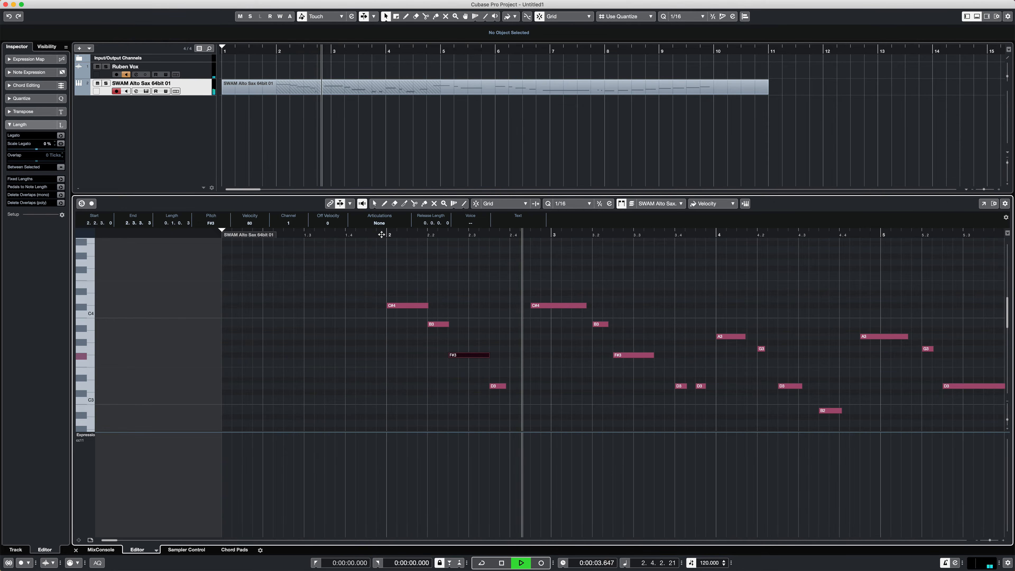
key(space)
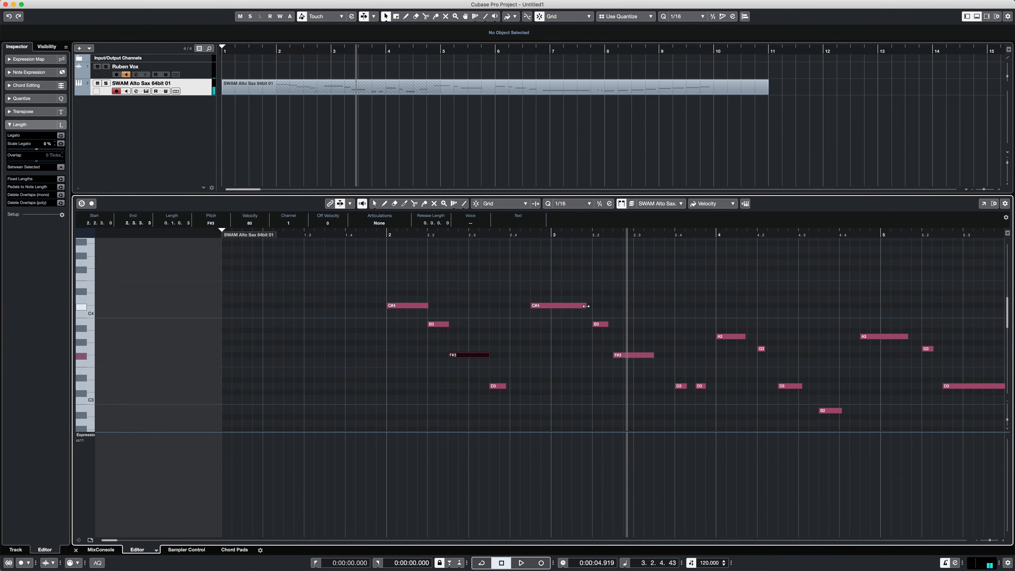
- Extend the C#4 leading into bar 3 and the following B3 to their next notes, lengthen bar 3's first D3 slightly, and play back
drag(586, 306, 613, 325)
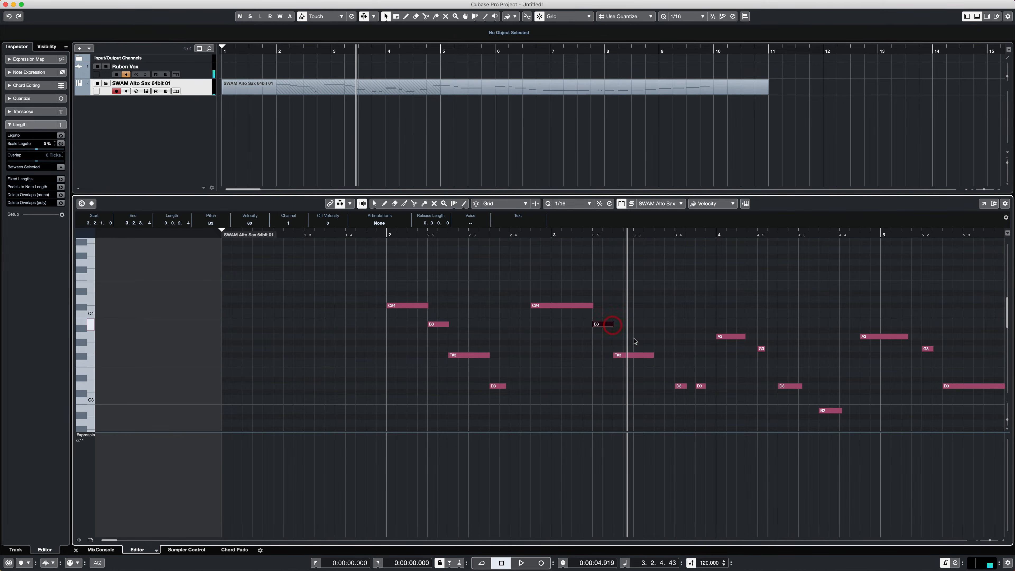
click(520, 235)
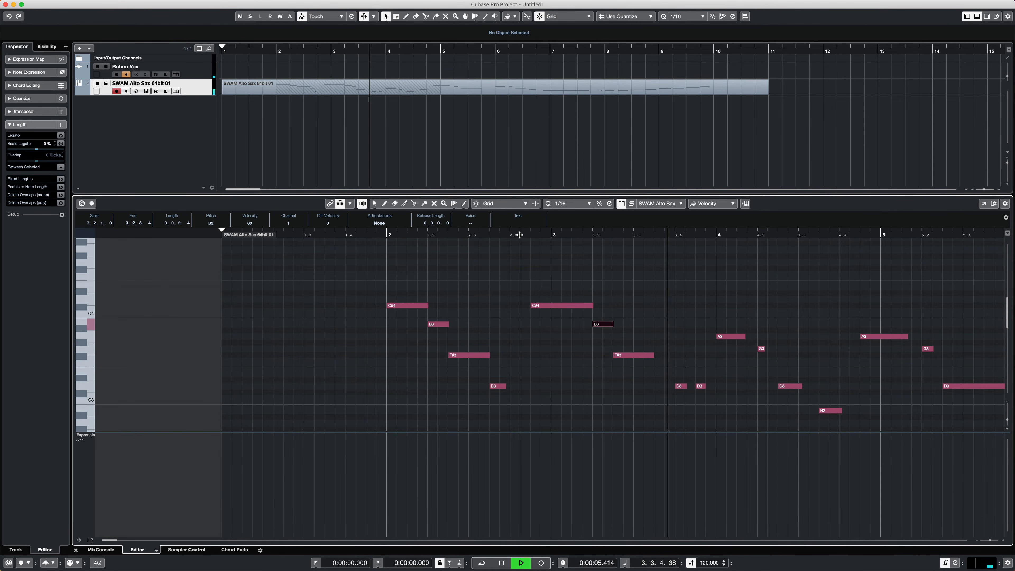
key(space)
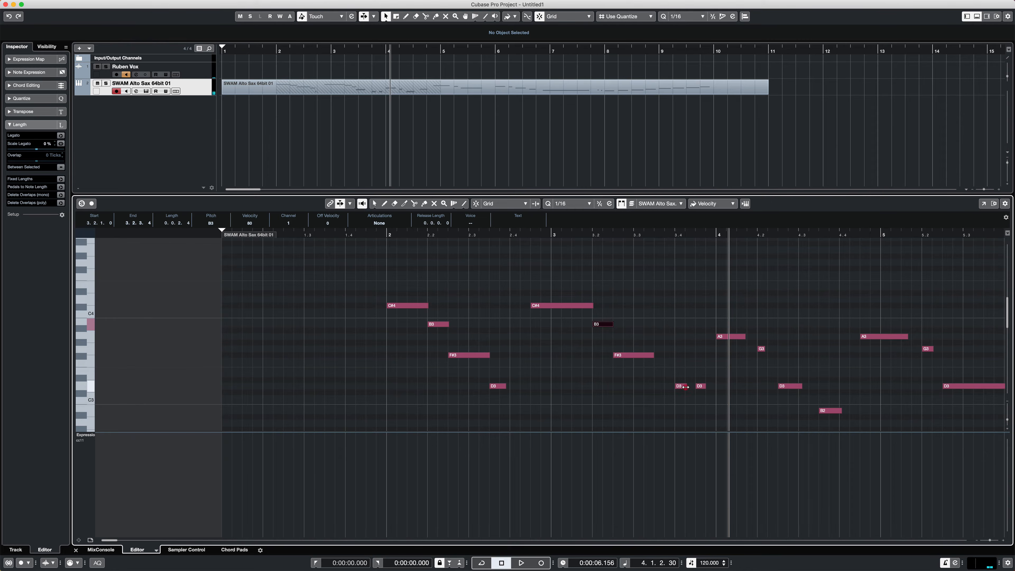
drag(686, 387, 692, 386)
click(668, 234)
key(space)
- Lengthen the A3 at the start of bar 4 to the G3 and the D3 to the B2, and play the bar back
key(space)
drag(743, 337, 756, 340)
drag(801, 386, 819, 387)
click(706, 235)
key(space)
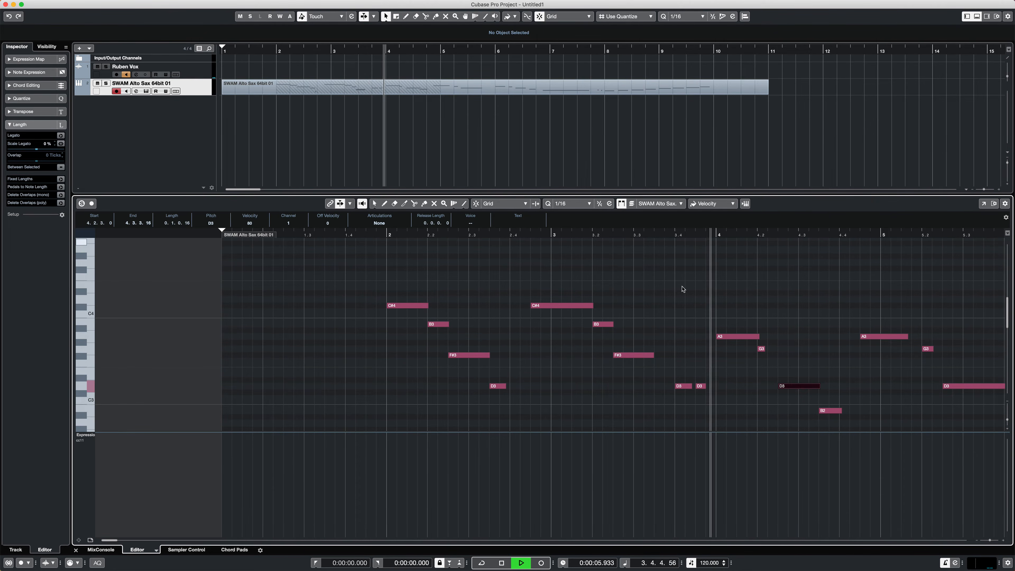
key(space)
- Lengthen the A3 that crosses into bar 5 until it meets the following G3, and play it back
drag(234, 338, 246, 337)
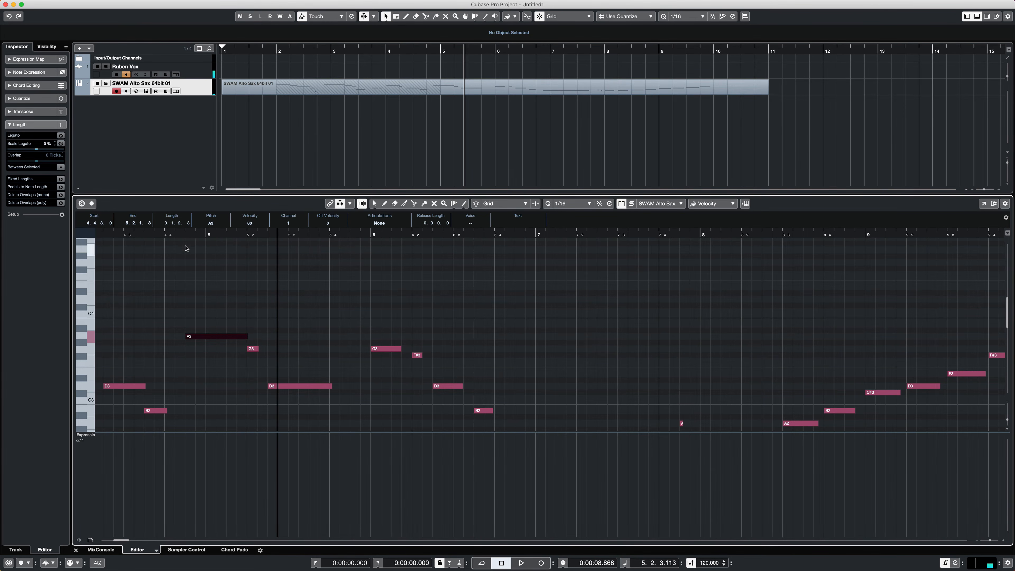
click(181, 235)
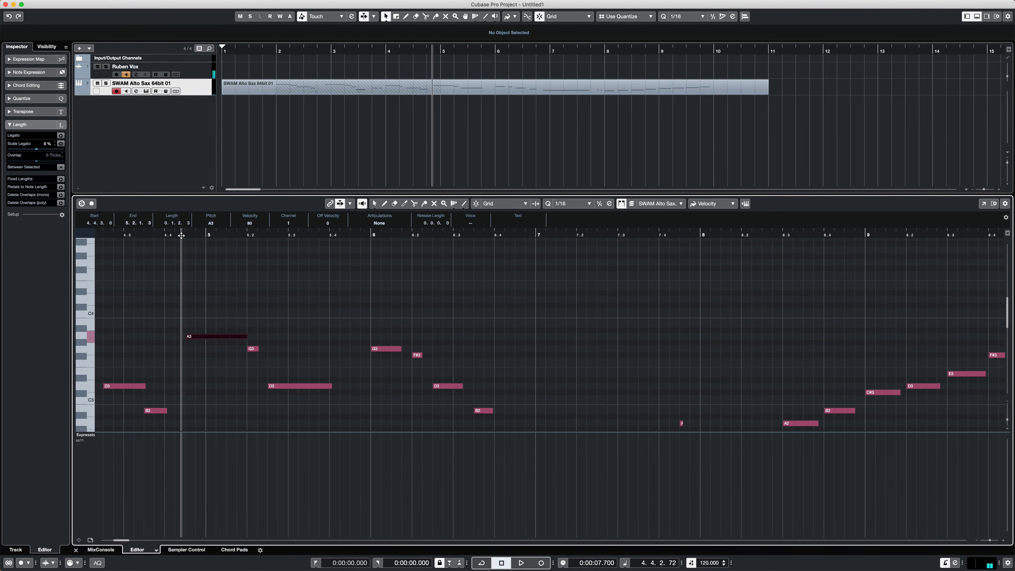
key(space)
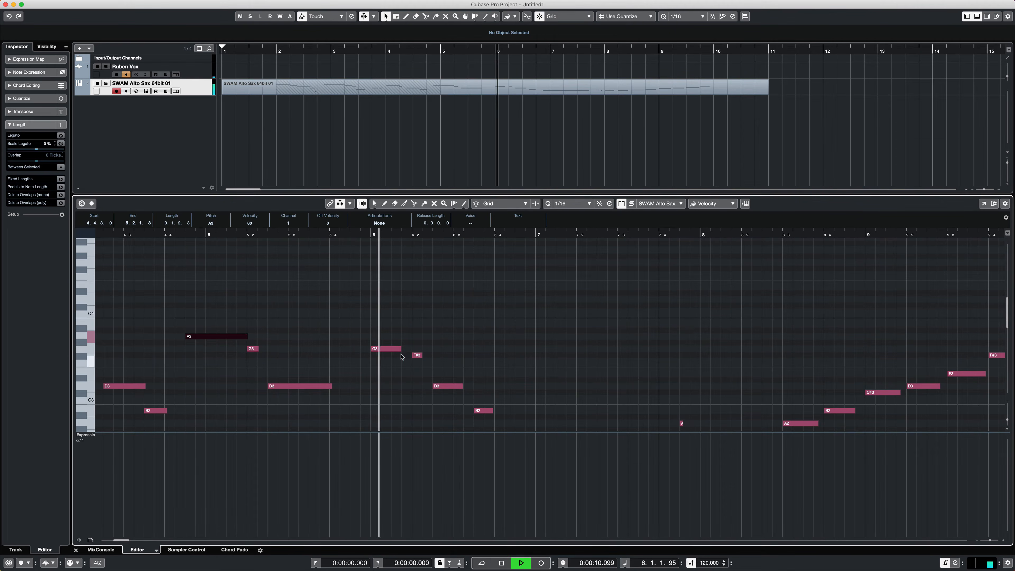
- Lengthen the G3, D3 and B2 notes of bar 6 until each meets the following note, and play the phrase back
drag(401, 349, 412, 349)
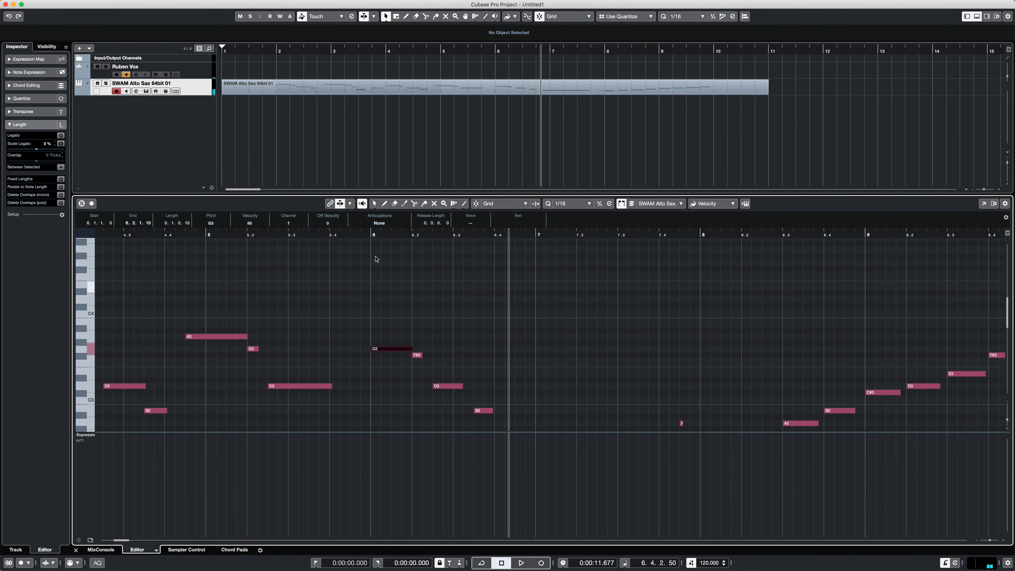
drag(462, 386, 474, 386)
scroll(474, 388, up, 4)
scroll(474, 388, down, 6)
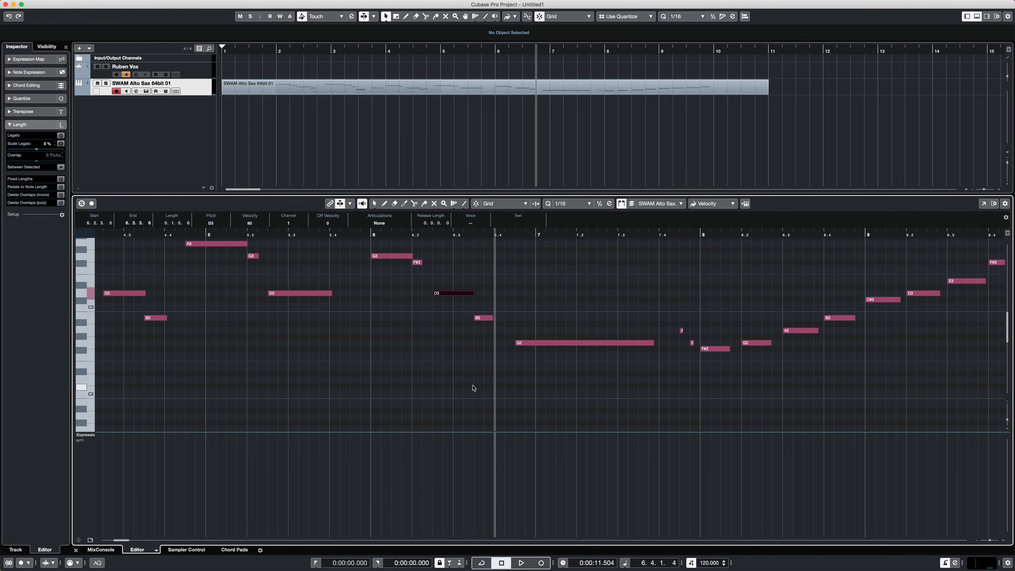
click(362, 236)
key(space)
drag(492, 317, 516, 318)
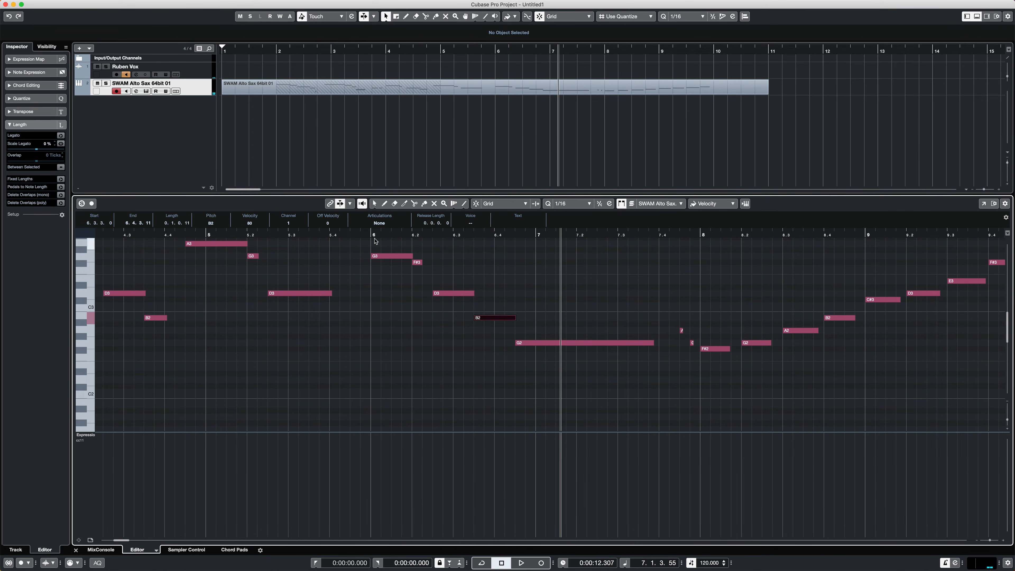
key(space)
- Lengthen the two short notes before bar 8, and together the eight rising notes of bars 8 and 9, to close their gaps
drag(331, 323, 356, 343)
key(space)
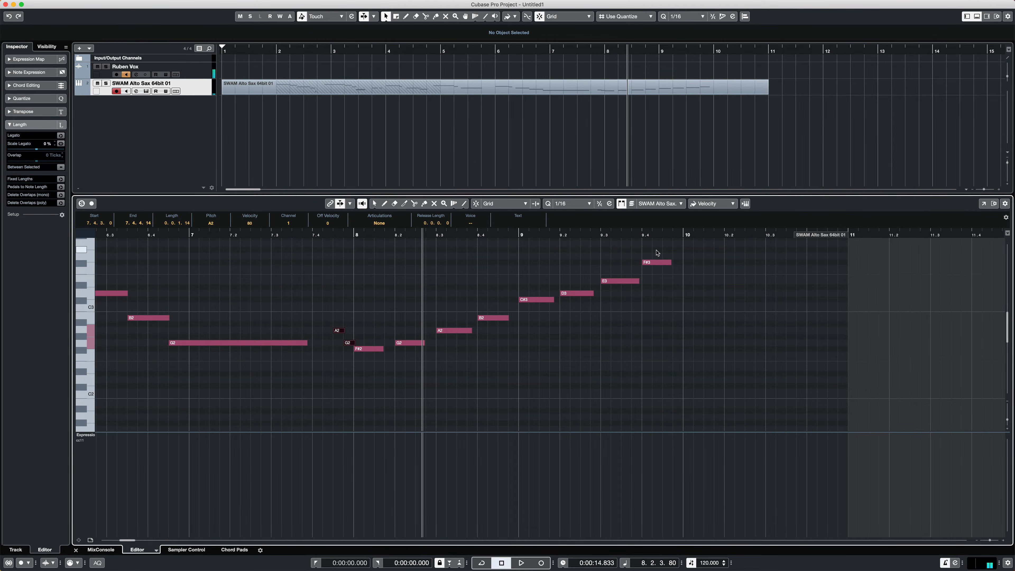
drag(655, 252, 393, 351)
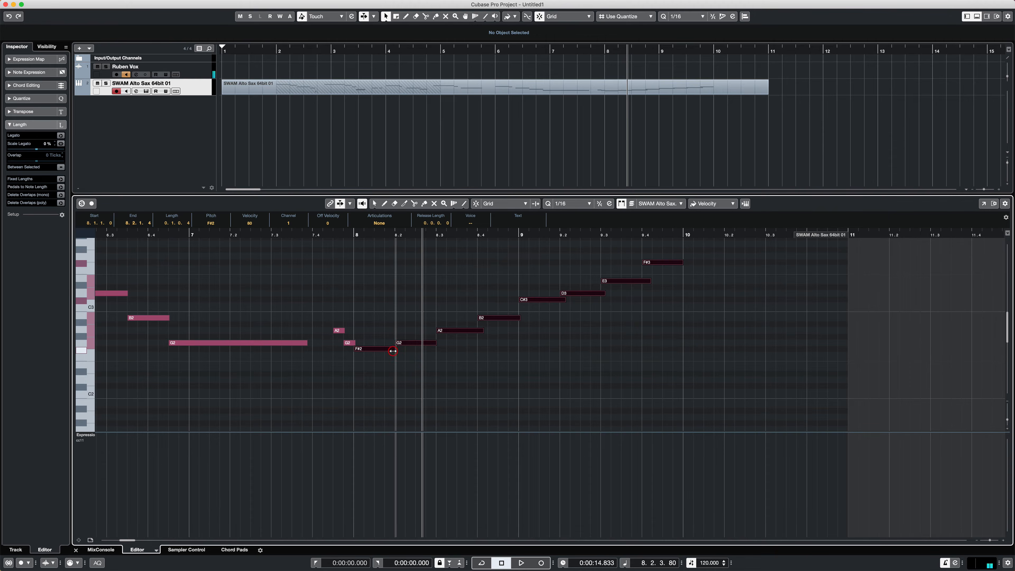
- Play back the rising notes of bars 8 and 9 to hear how they connect
click(347, 235)
key(space)
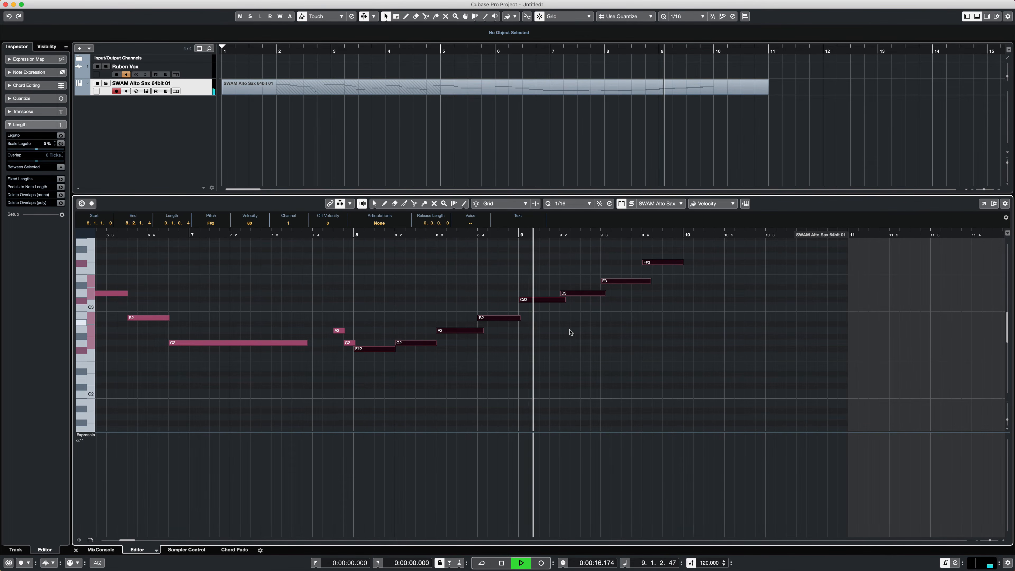
key(space)
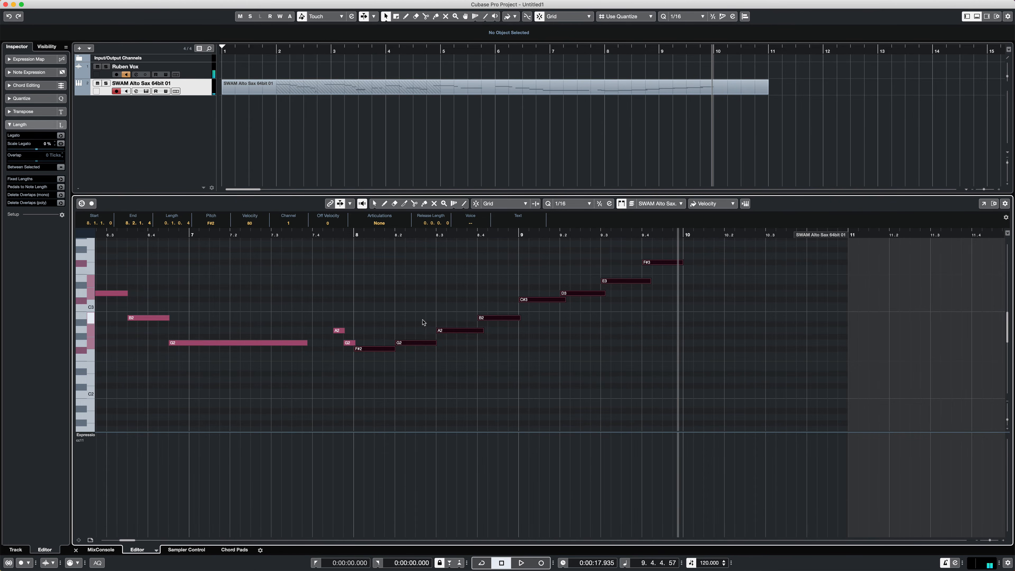
- Deselect the notes and play the opening phrase from just before bar 2 into bar 3
scroll(424, 323, left, 15)
scroll(424, 323, up, 3)
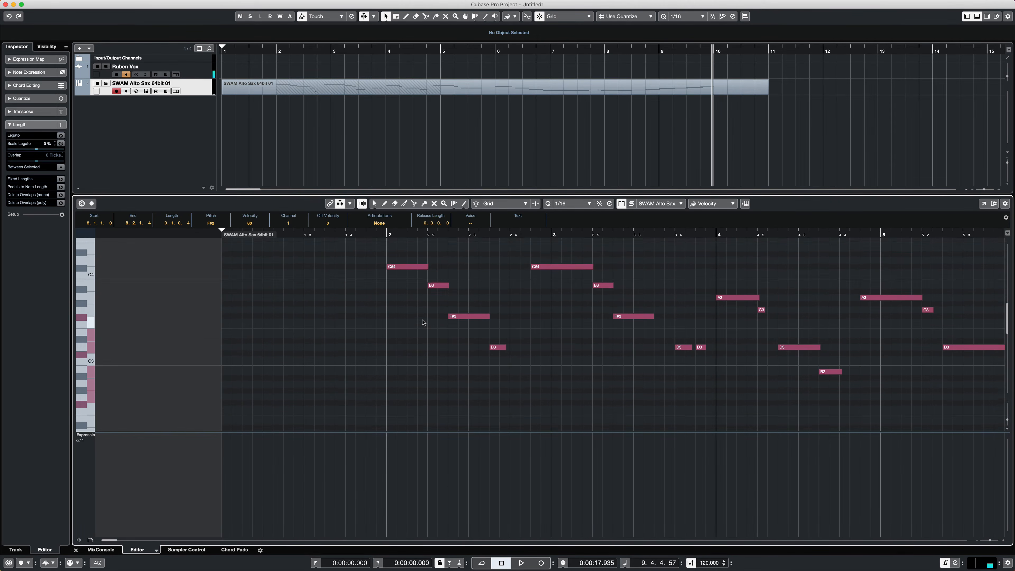
scroll(424, 322, up, 2)
click(371, 241)
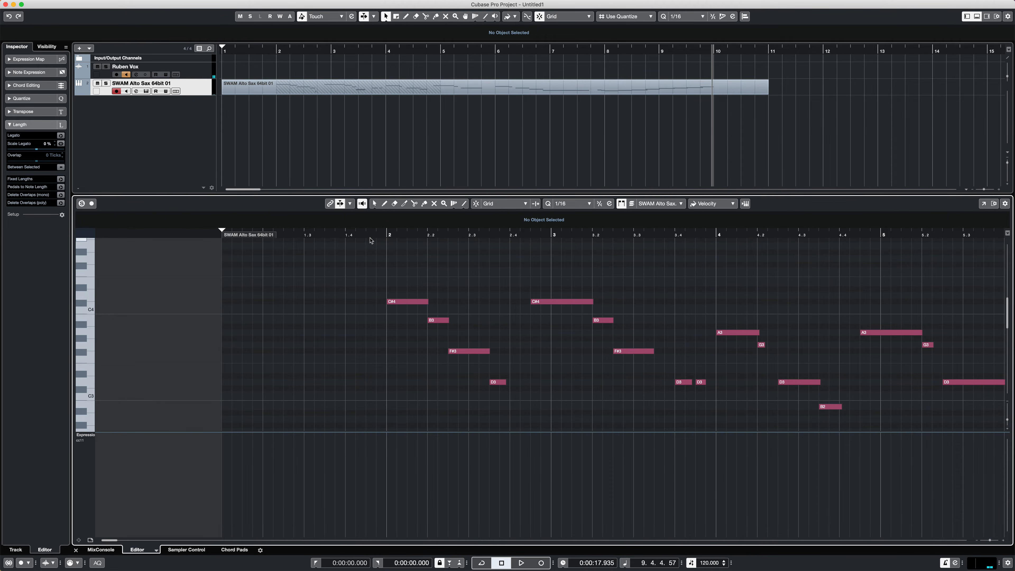
click(369, 233)
key(space)
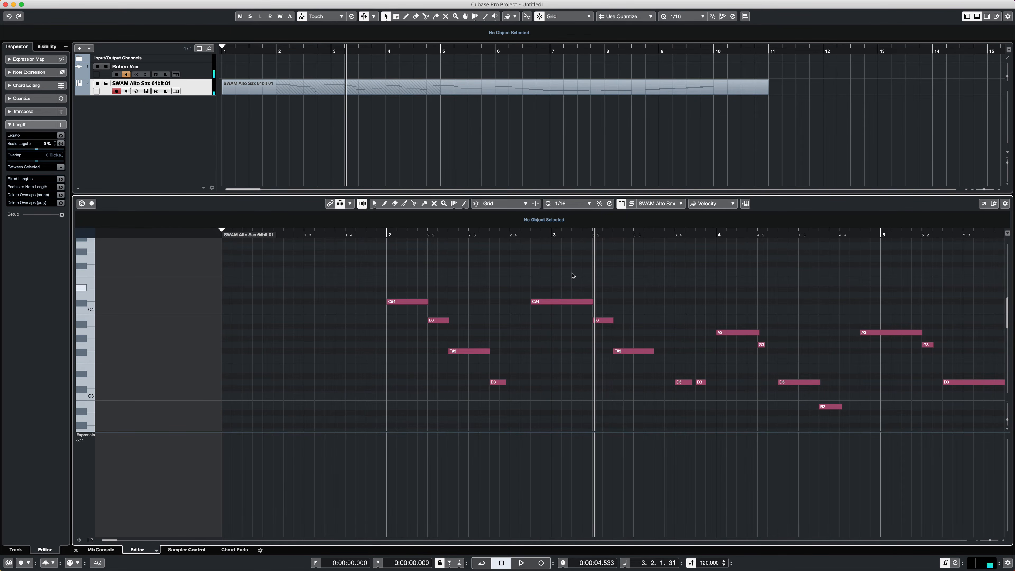
- Show CC 1 (Modulation) in the controller lane and draw a low rise-and-fall curve under the C#4 leading into bar 3
click(91, 436)
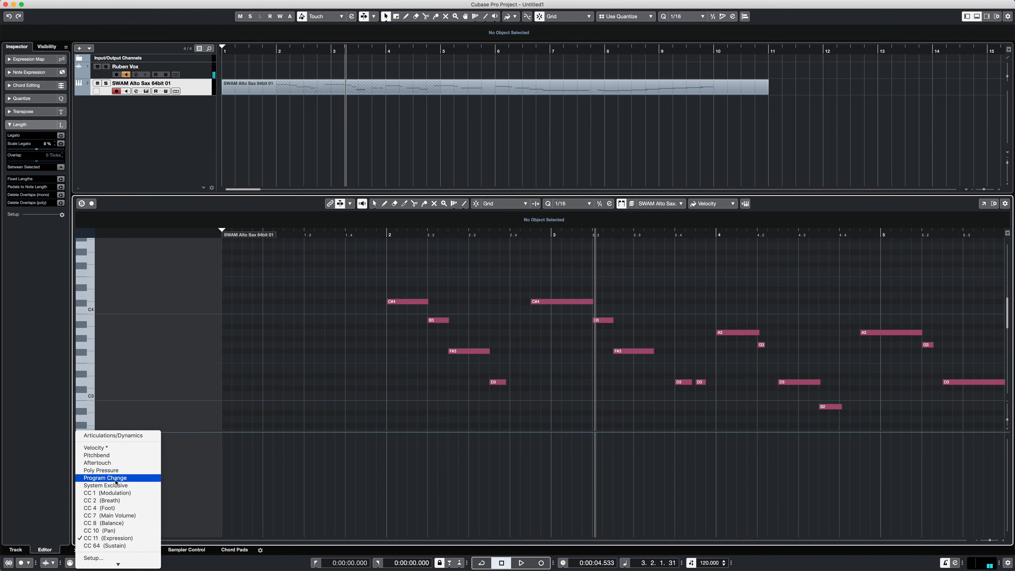
click(103, 494)
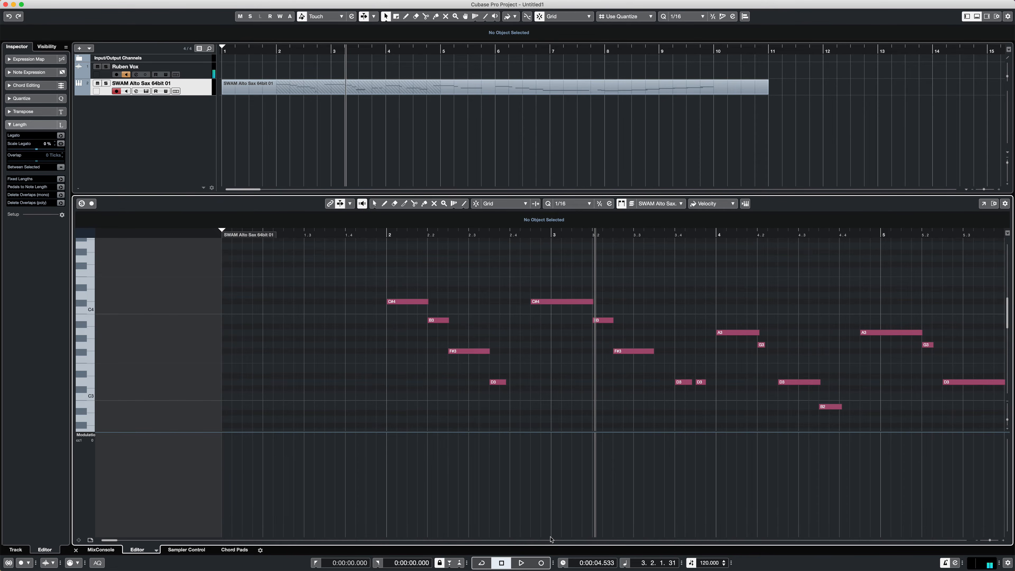
key(alt)
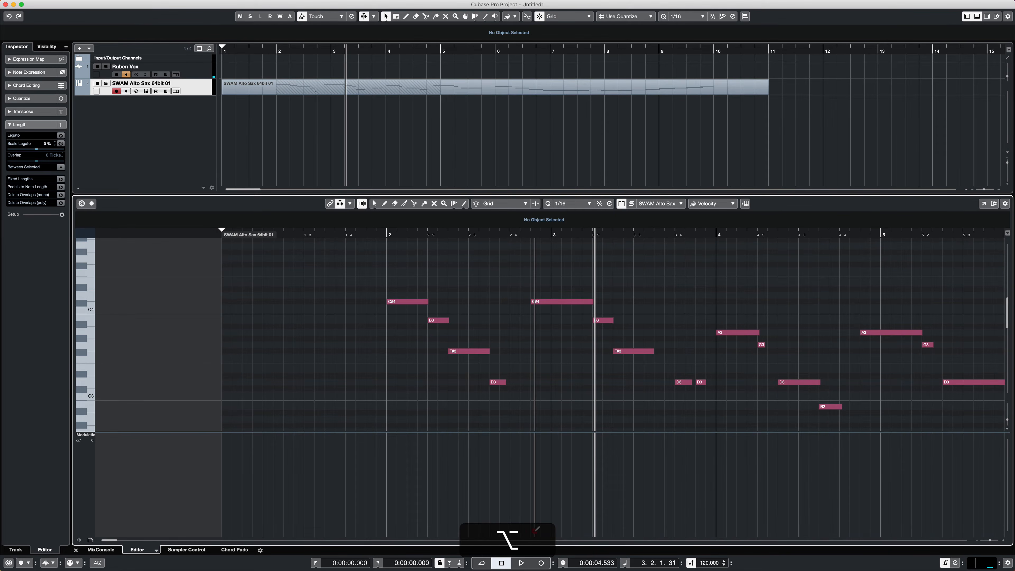
mouse_move(536, 530)
mouse_down()
mouse_move(570, 522)
mouse_move(596, 534)
mouse_up()
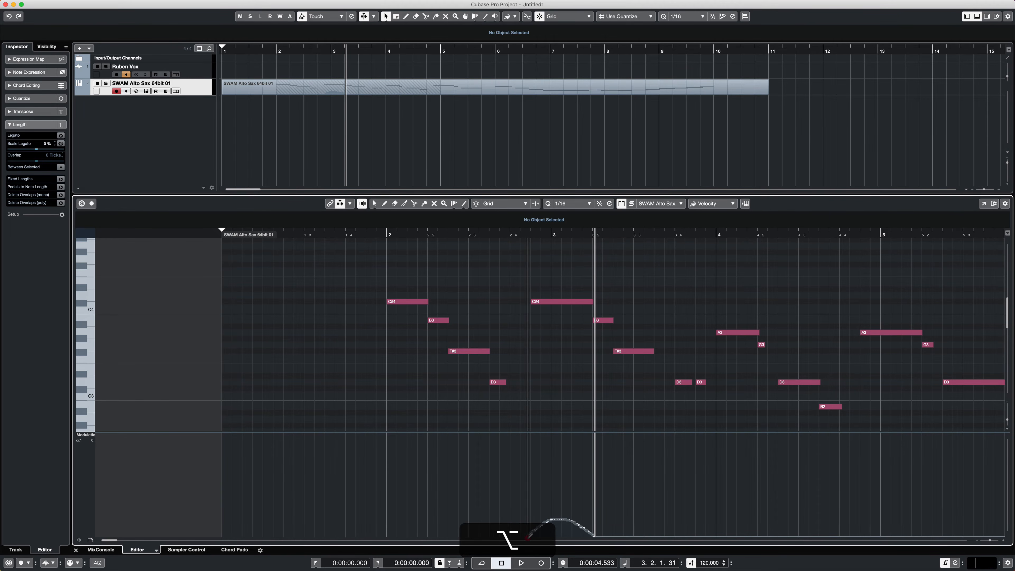
- Play the opening phrase from just before bar 2 to hear the modulation curve
click(374, 236)
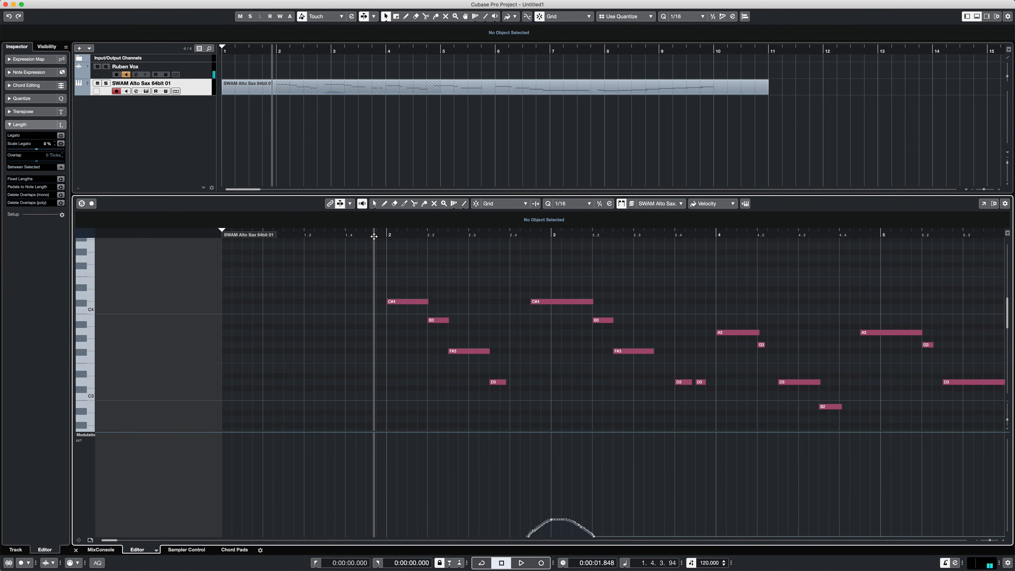
key(space)
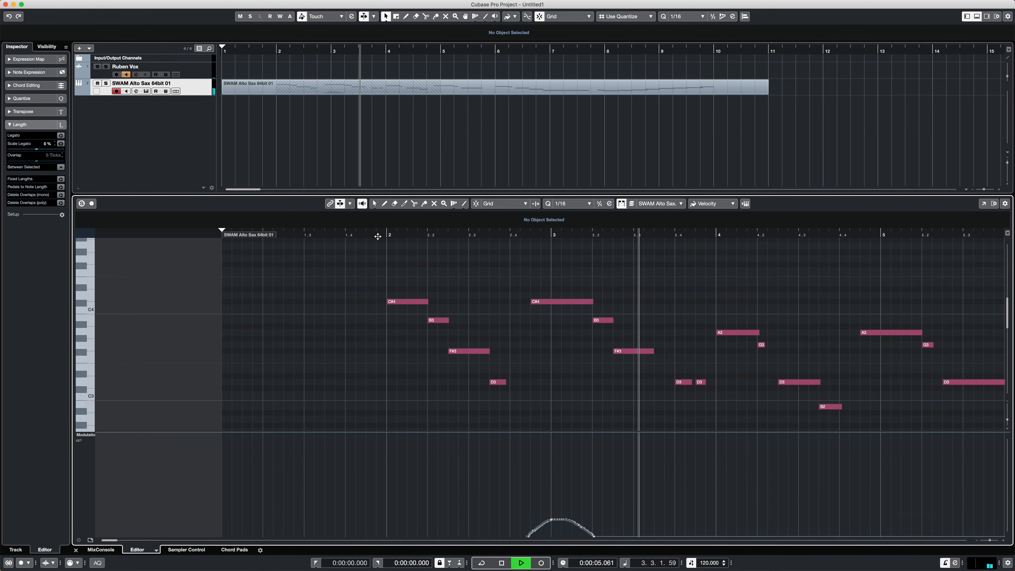
key(space)
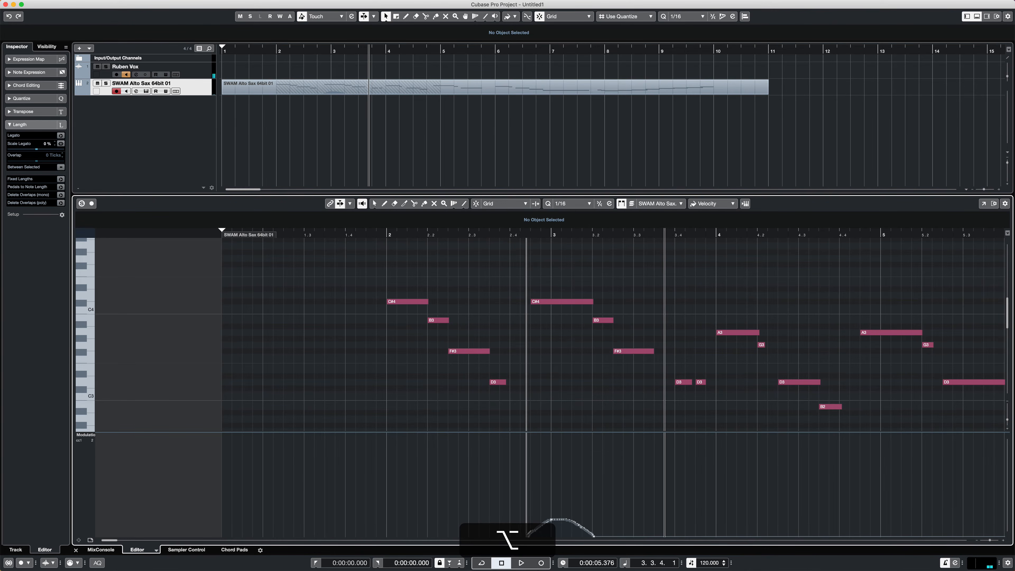
- Redraw the modulation curve under the C#4 leading into bar 3 higher and slightly wider, and play it back
mouse_move(529, 530)
mouse_down()
mouse_move(567, 508)
mouse_move(593, 516)
mouse_move(605, 536)
mouse_up()
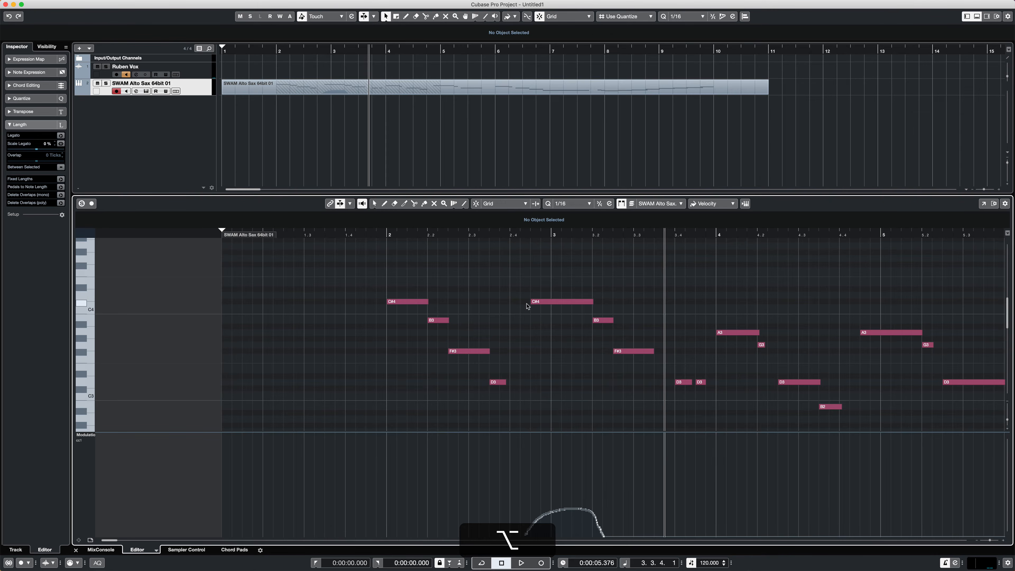
click(465, 233)
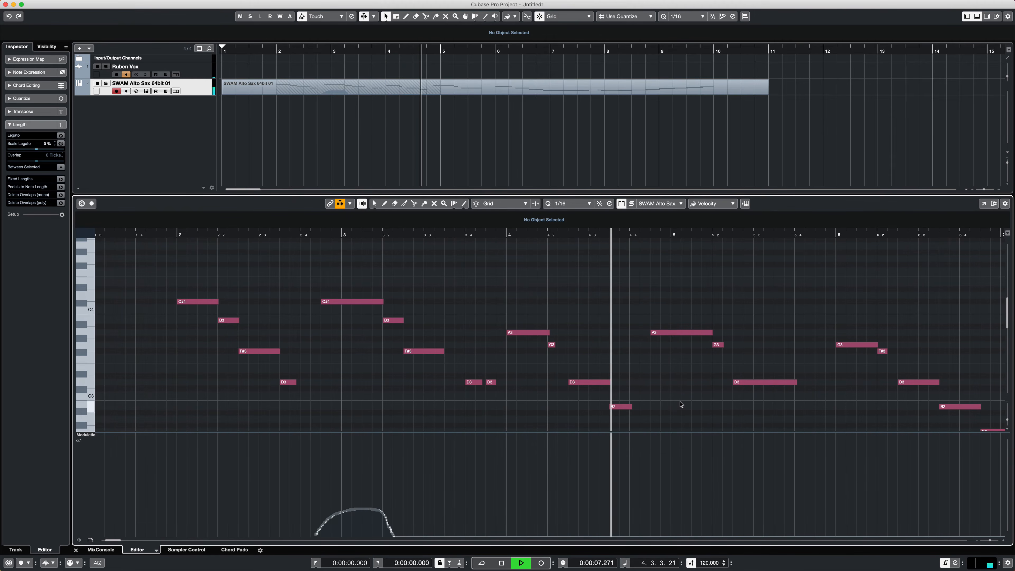
key(space)
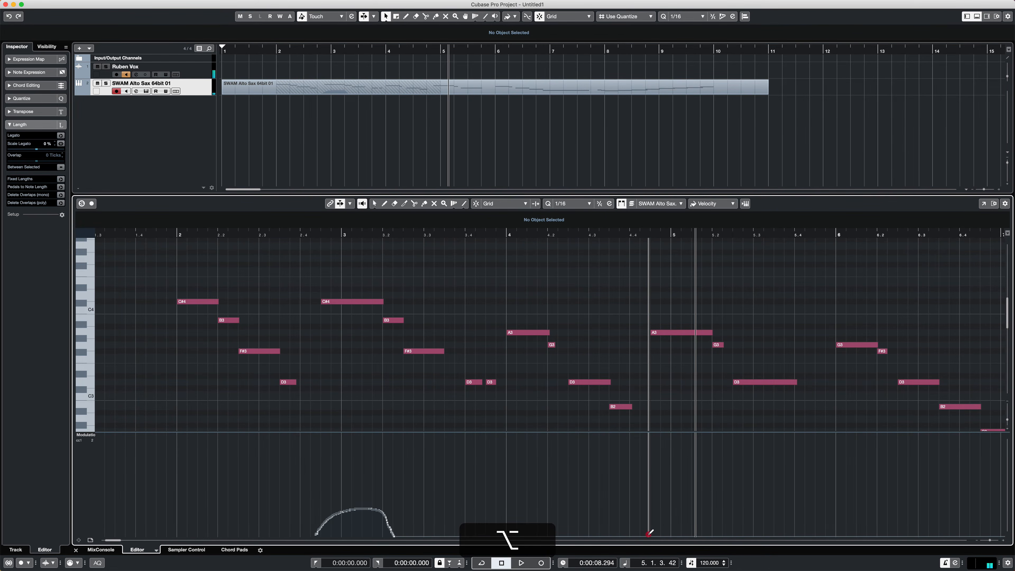
- Draw a rise-and-fall modulation curve under the A3 that crosses into bar 5, and play it back
mouse_move(648, 533)
mouse_down()
mouse_move(679, 502)
mouse_move(727, 535)
mouse_up()
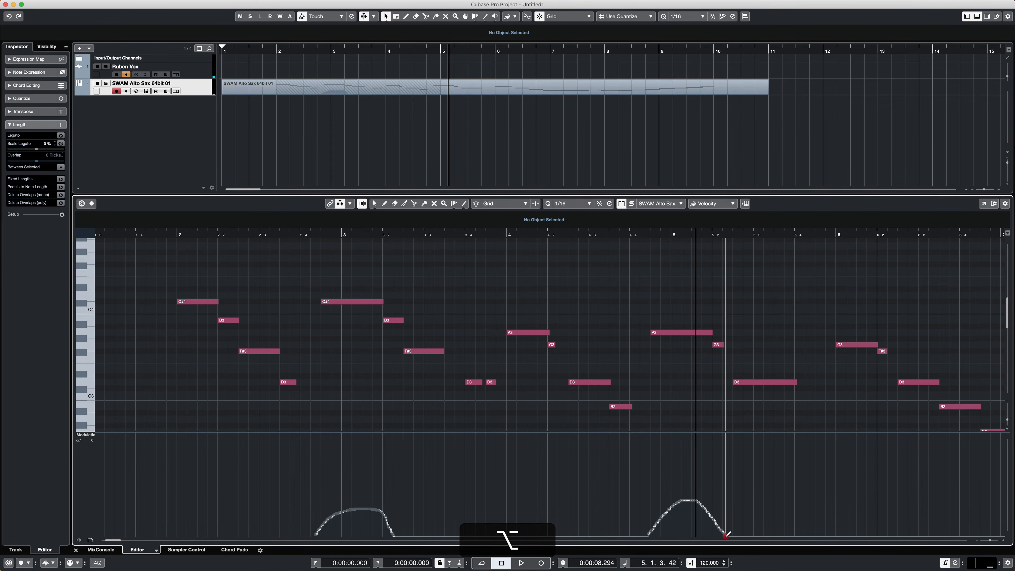
click(606, 235)
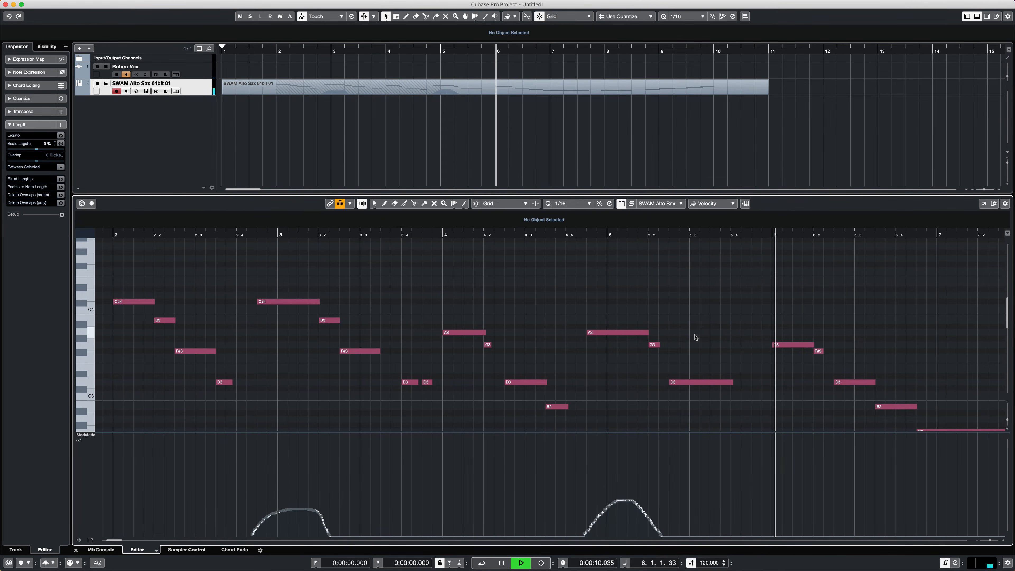
scroll(694, 338, down, 3)
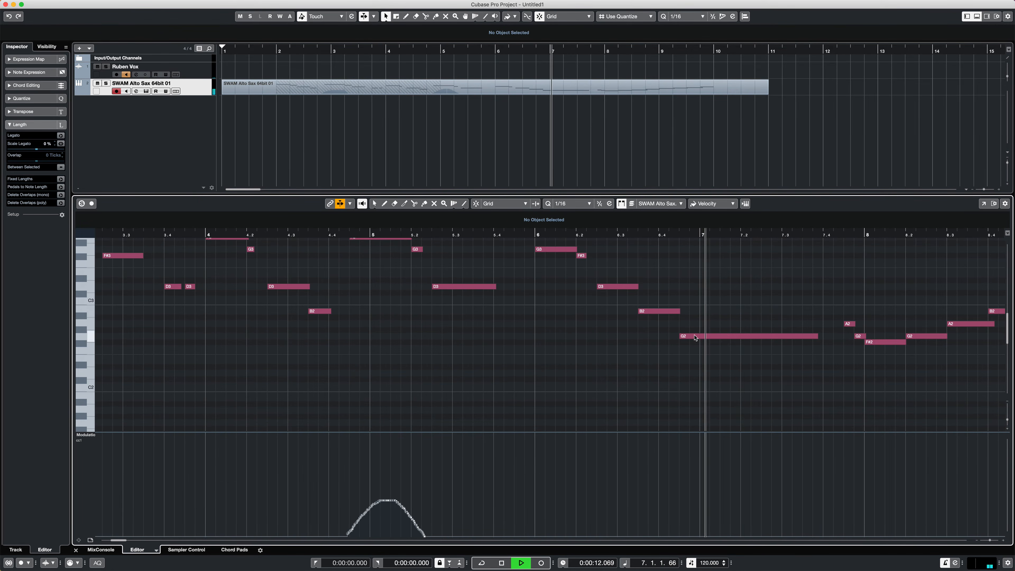
key(space)
- Draw a wide rise-and-fall modulation curve under the long G2 that crosses into bar 7, and play the passage back
key(super)
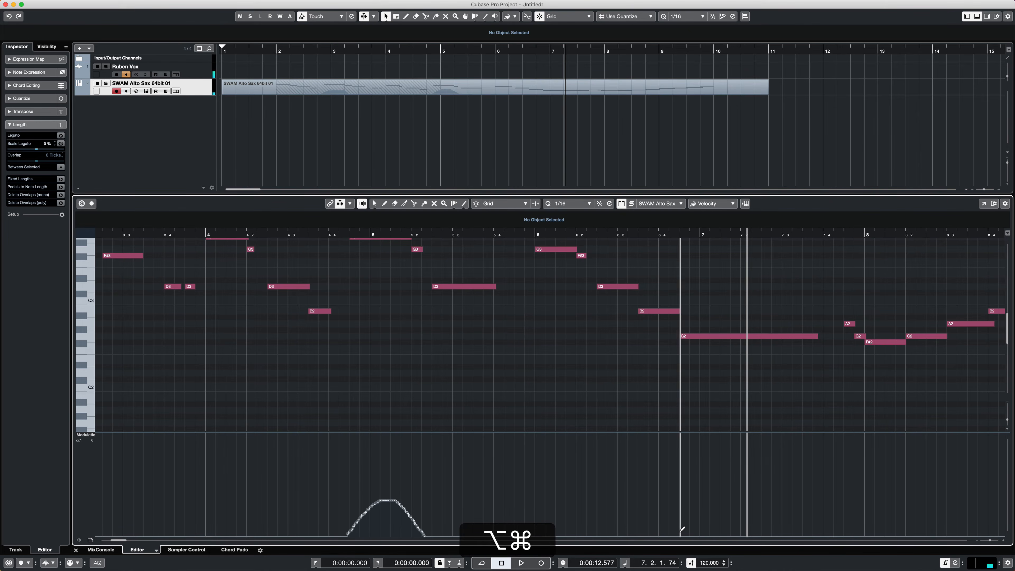
mouse_move(670, 536)
mouse_down()
mouse_move(704, 499)
mouse_move(775, 486)
mouse_move(823, 538)
mouse_up()
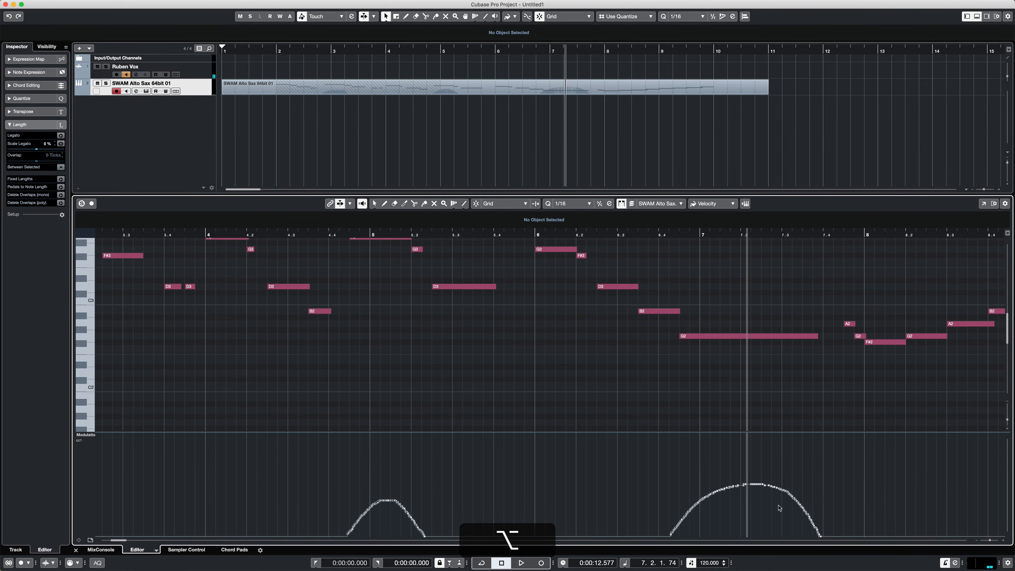
click(654, 233)
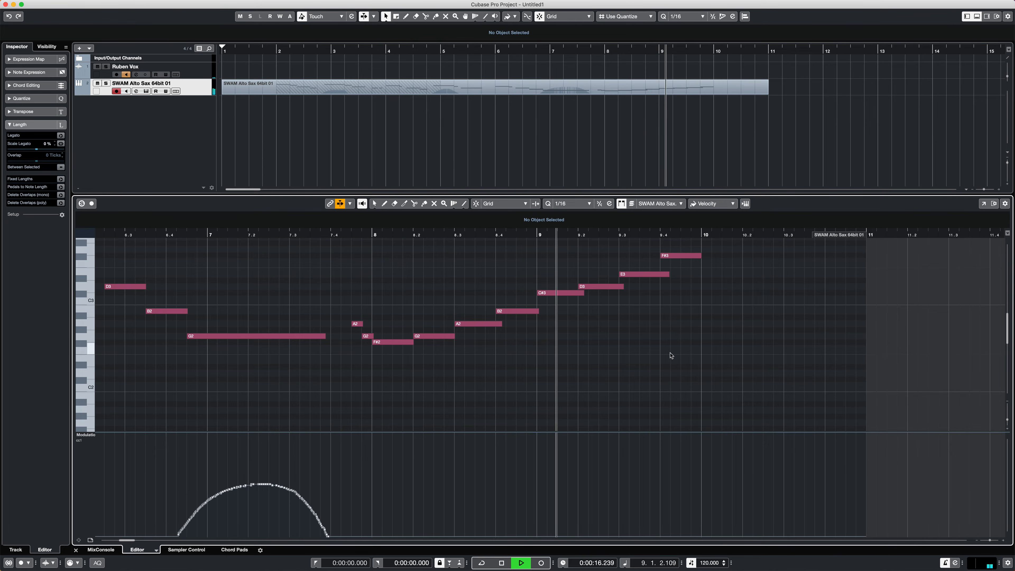
key(space)
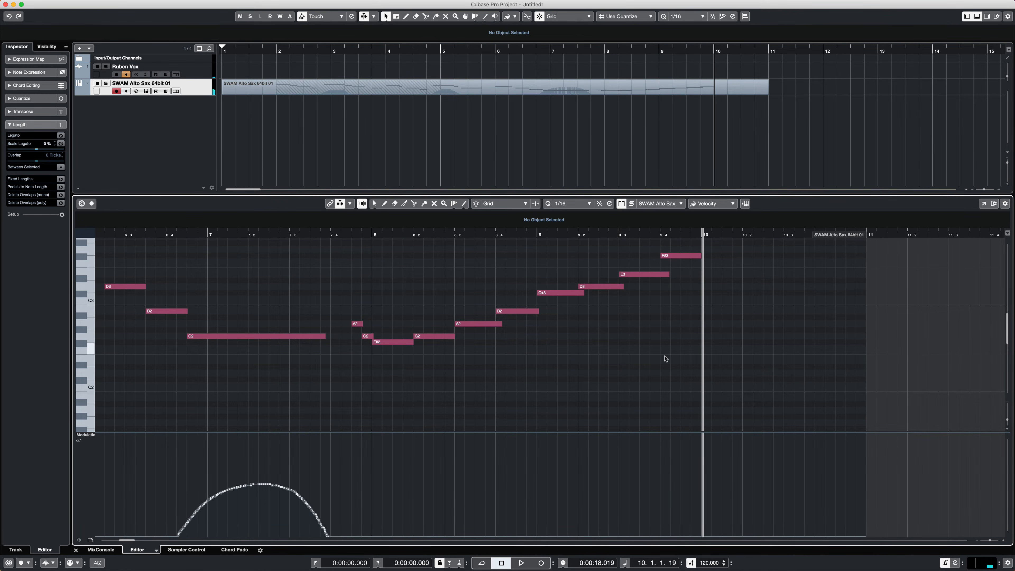
- Draw a modulation ramp rising gradually from mid bar 8 to bar 10 with a quick fall after it, and play it back
key(alt)
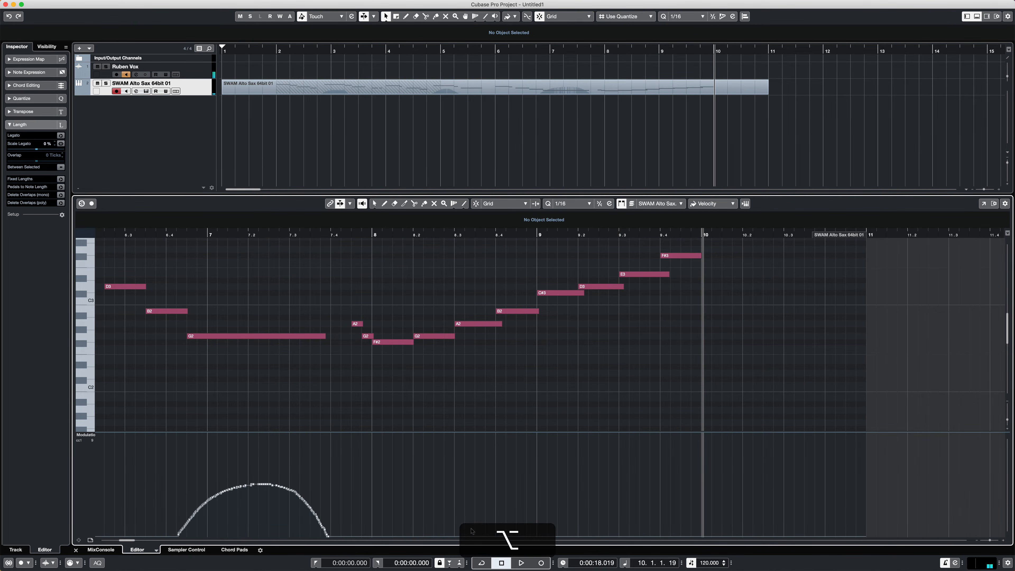
mouse_move(468, 533)
mouse_down()
mouse_move(705, 508)
mouse_move(729, 537)
mouse_up()
key(alt)
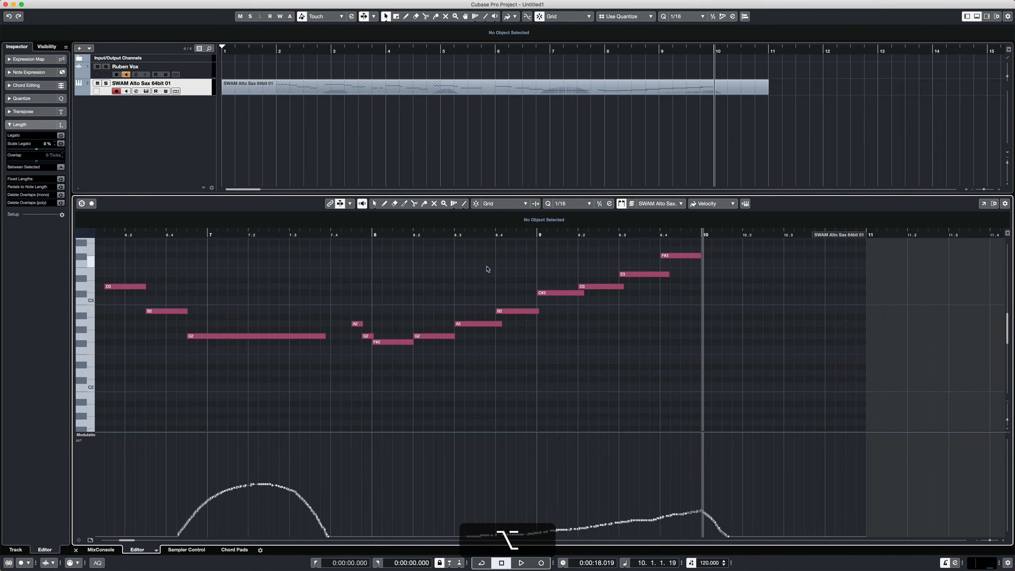
click(368, 234)
key(space)
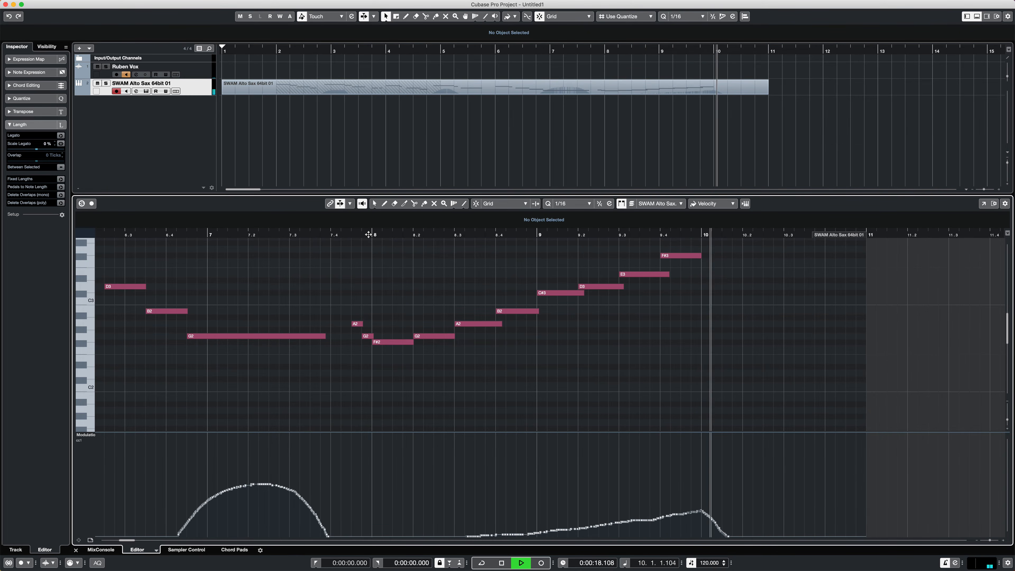
key(space)
- Return to the project start and show CC 11 (Expression) in the controller lane below the opening notes
key(Home)
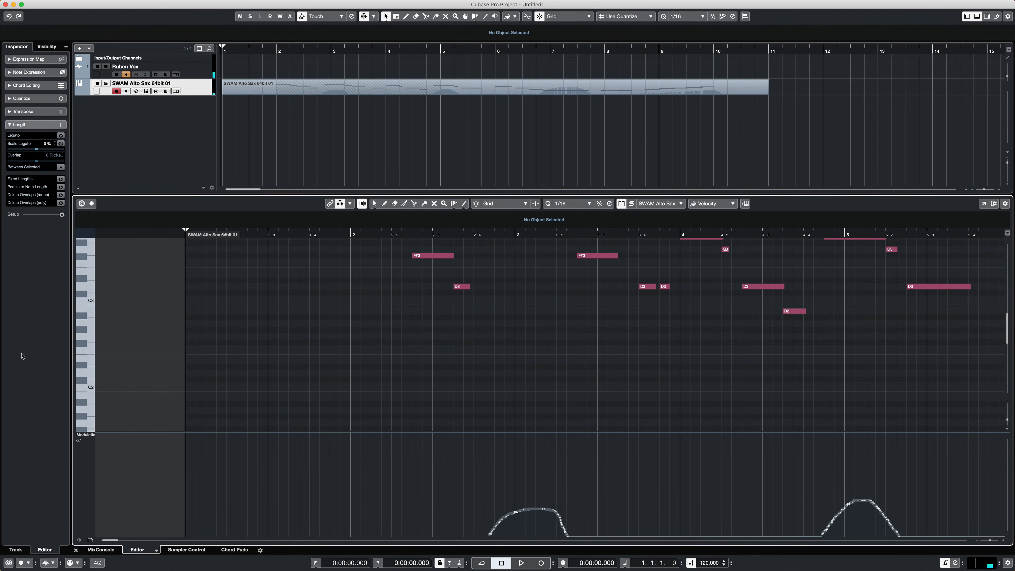
click(89, 435)
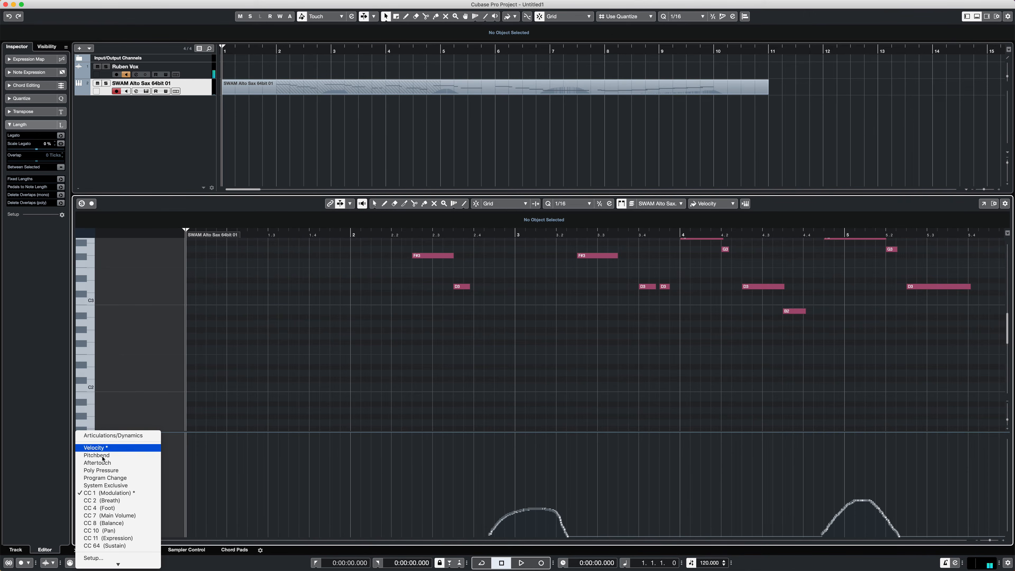
click(114, 538)
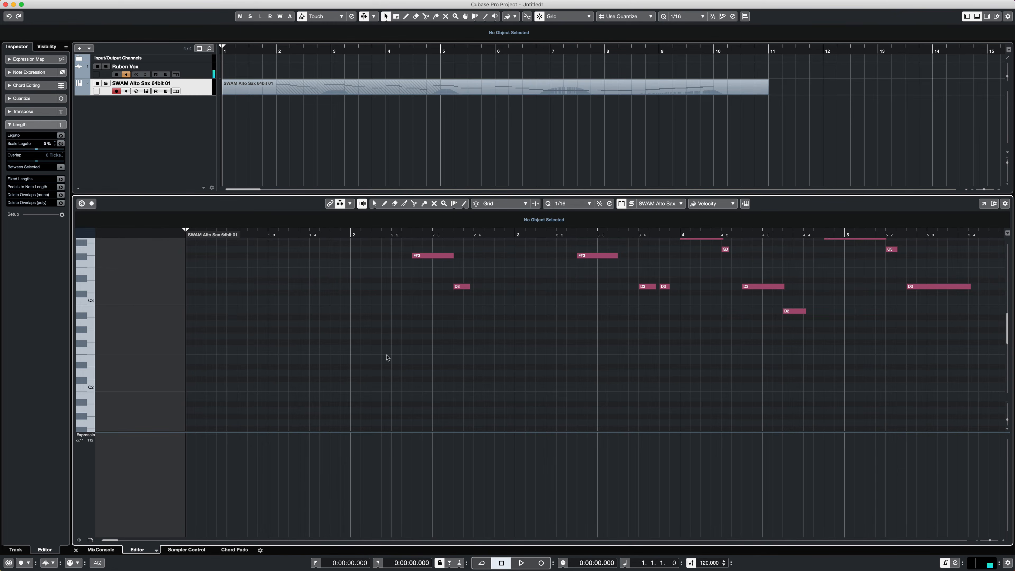
scroll(345, 303, up, 2)
scroll(345, 302, left, 2)
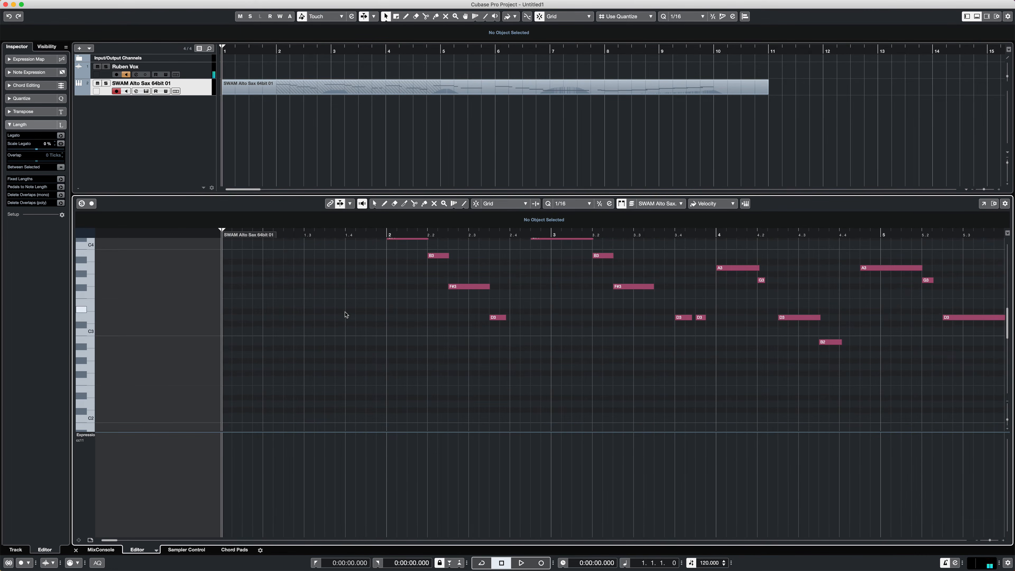
scroll(346, 315, up, 3)
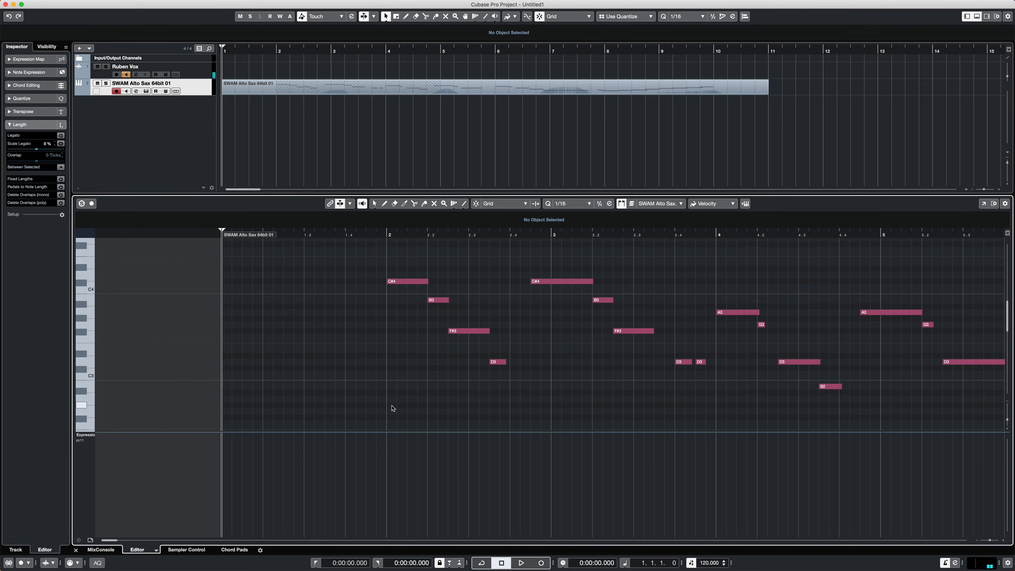
- Add an expression point at the start of bar 2, somewhat below mid-height in the lane, and play the opening back
key(super)
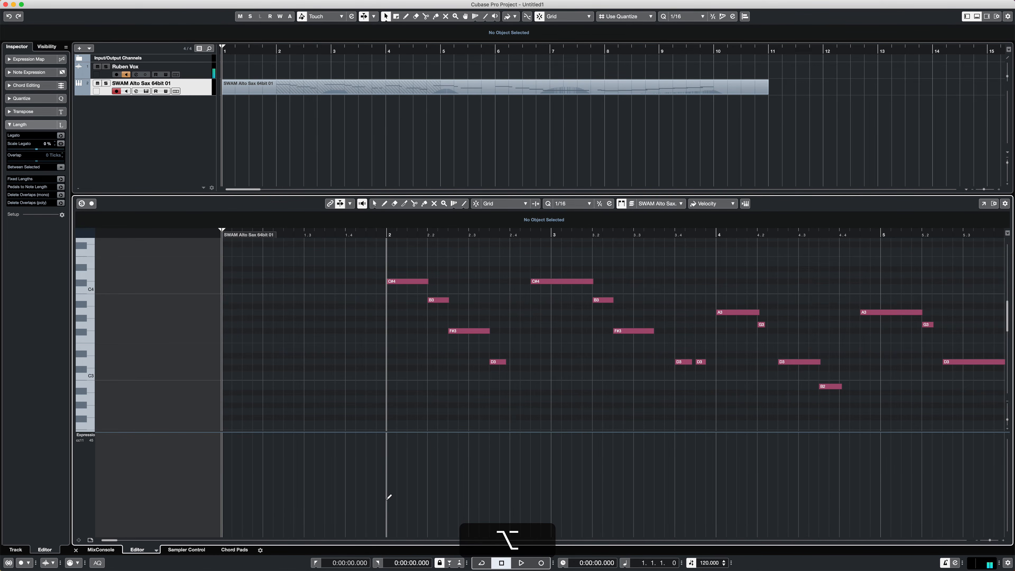
alt+click(387, 499)
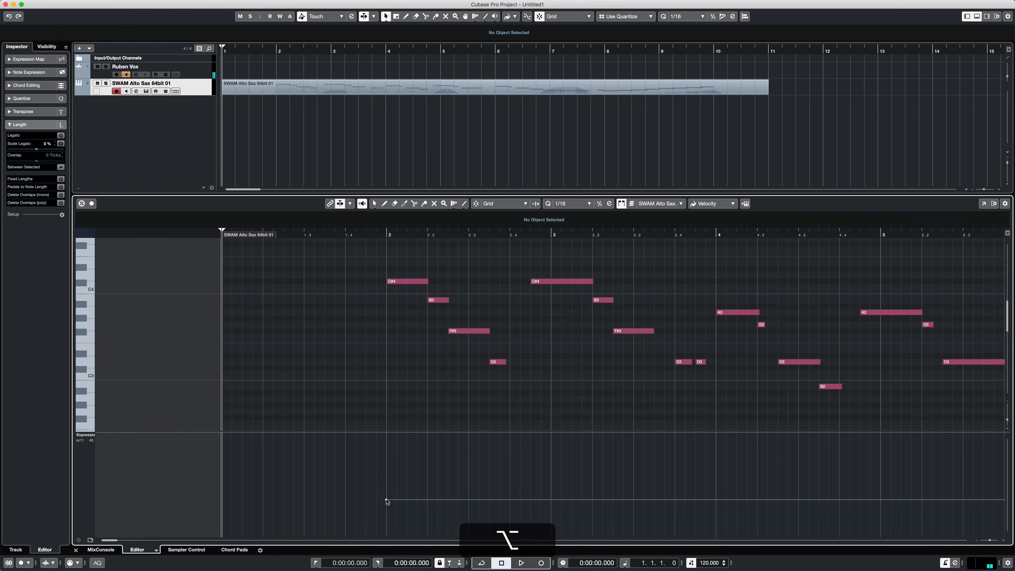
click(372, 235)
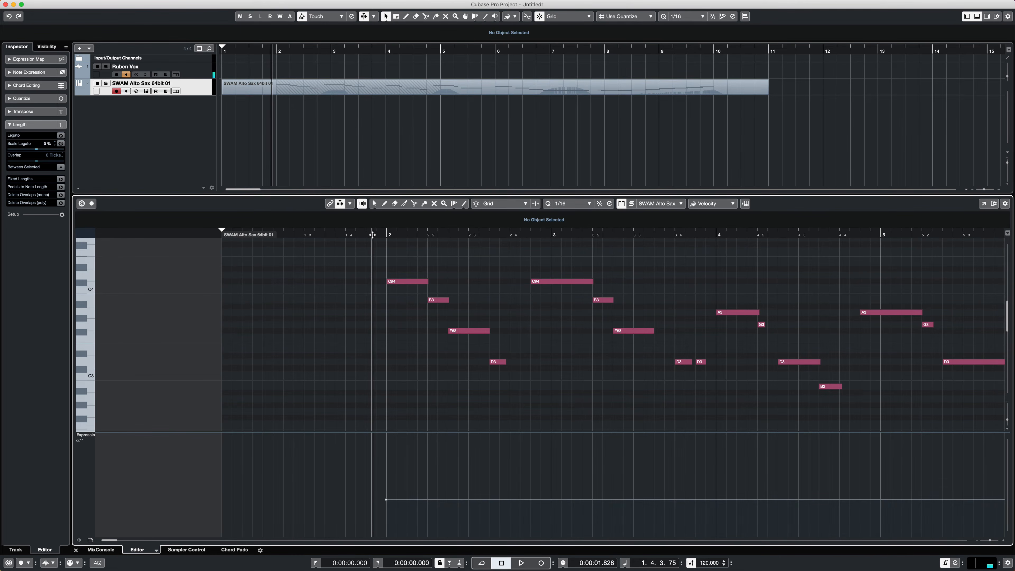
key(space)
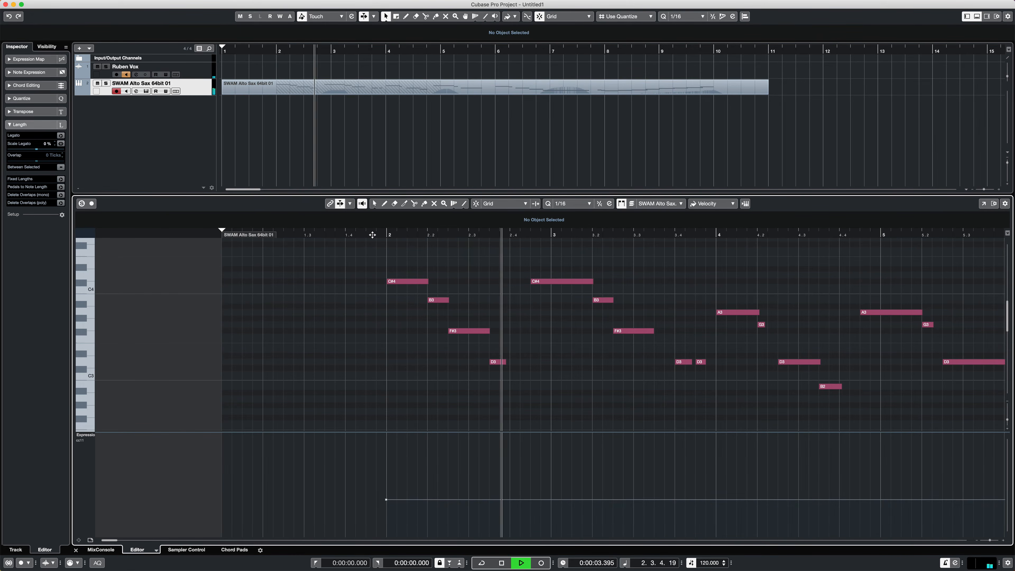
key(space)
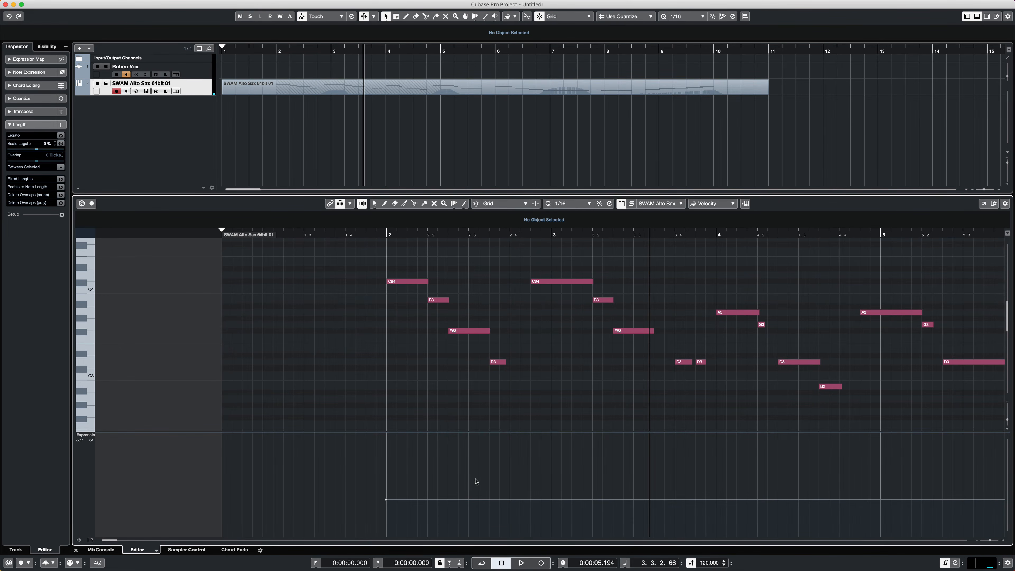
- Draw a gently waving expression curve from beat 2 of bar 2 to just past beat 2 of bar 5, and play the melody back
key(super)
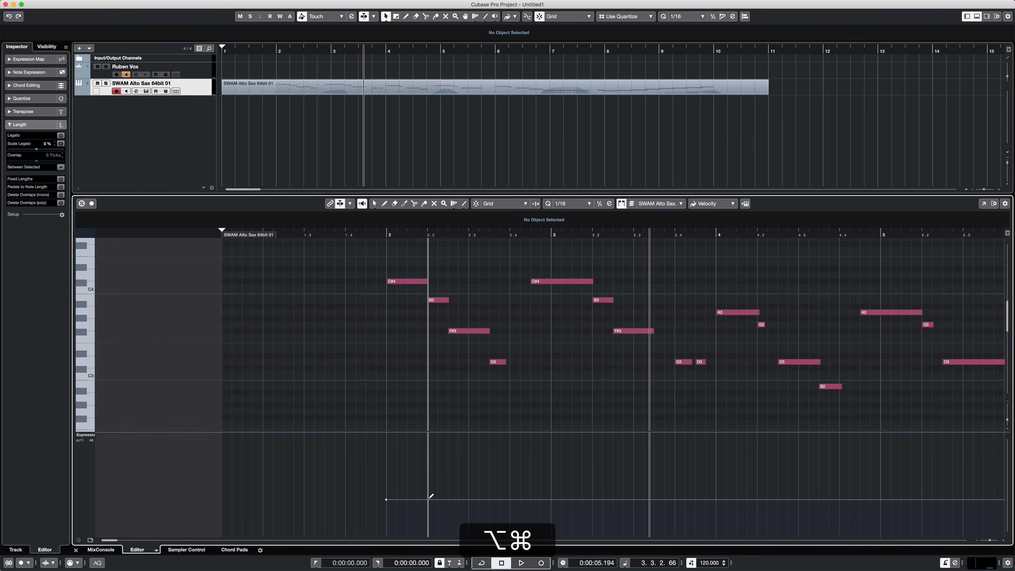
mouse_move(429, 500)
mouse_down()
mouse_move(493, 480)
mouse_move(517, 496)
mouse_move(544, 486)
mouse_move(671, 496)
mouse_move(757, 481)
mouse_move(852, 493)
mouse_move(934, 483)
mouse_up()
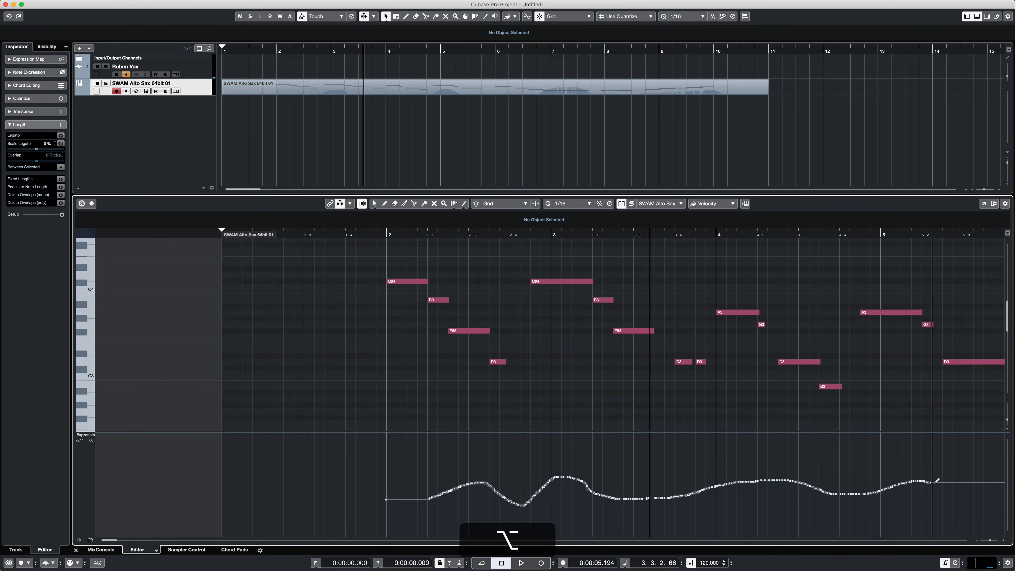
click(375, 232)
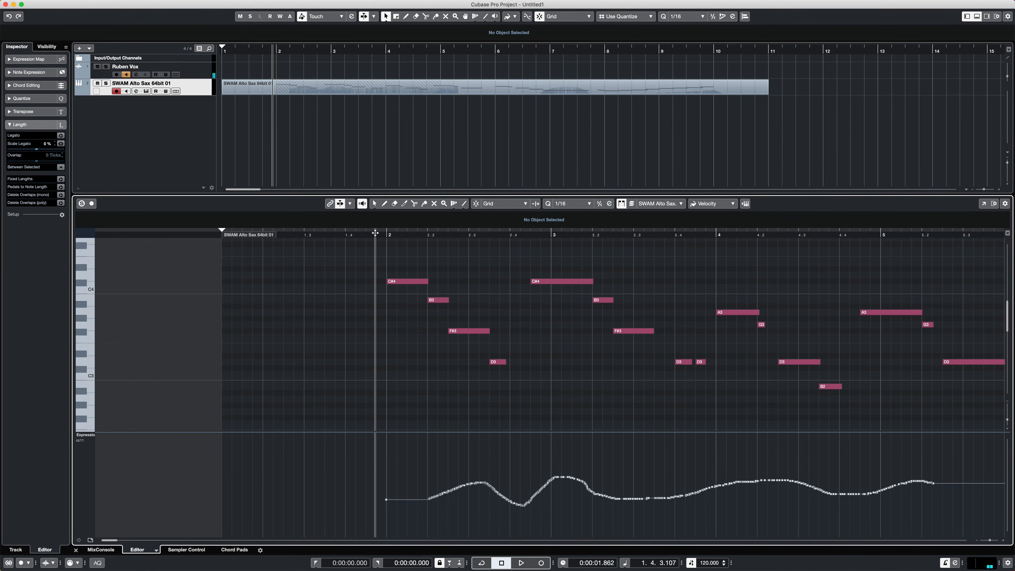
key(space)
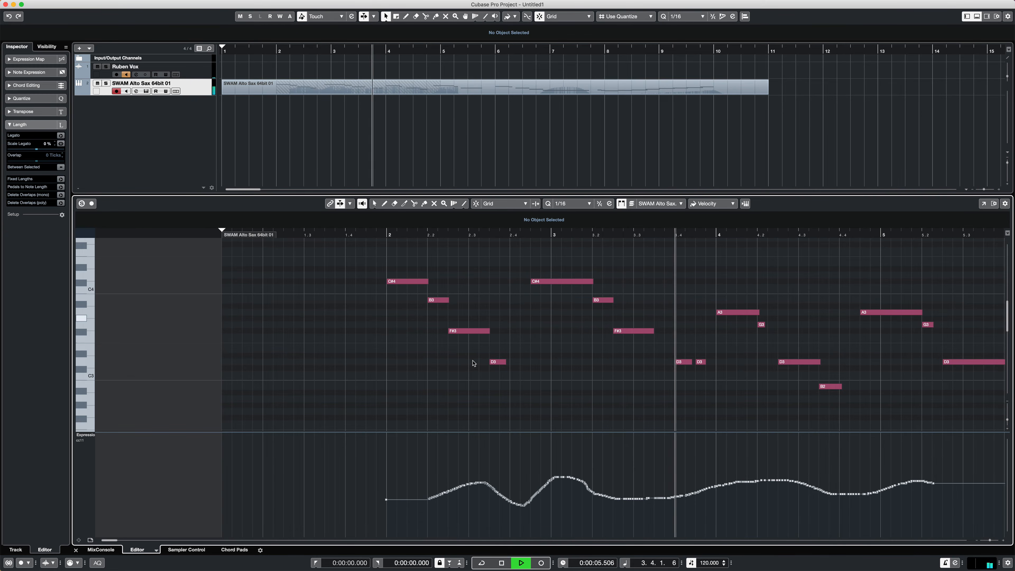
scroll(473, 364, right, 3)
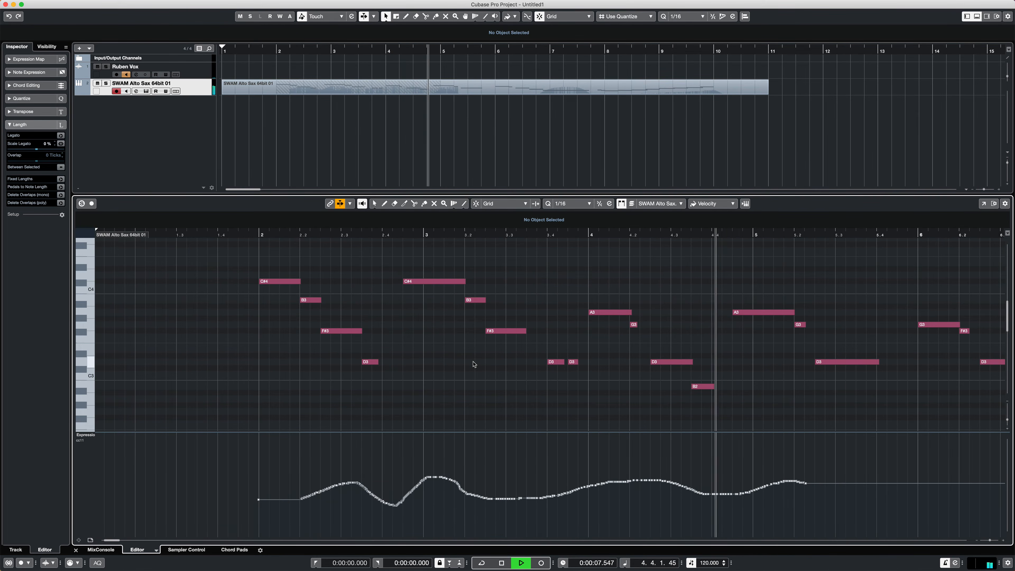
scroll(474, 364, right, 3)
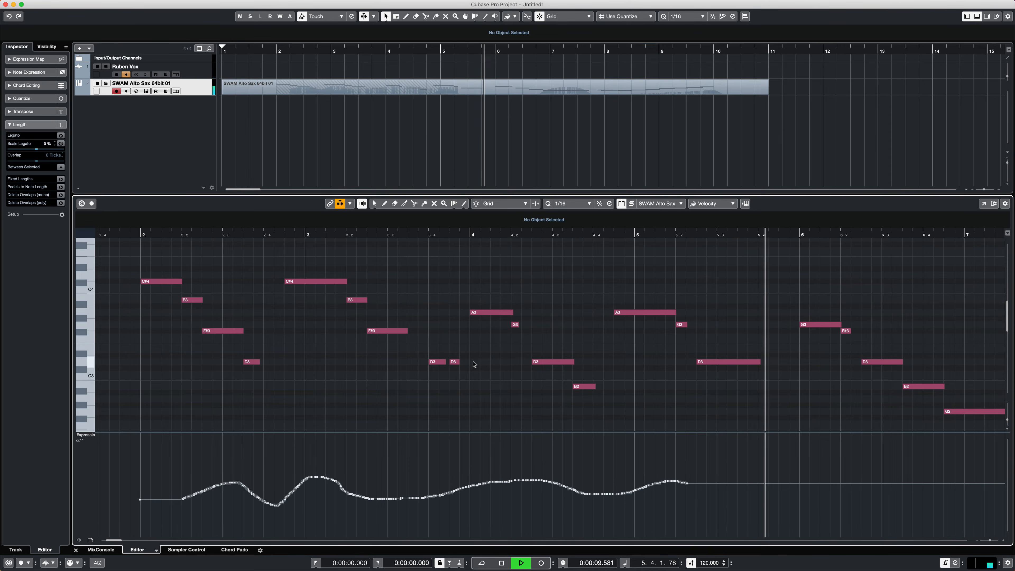
scroll(474, 363, right, 10)
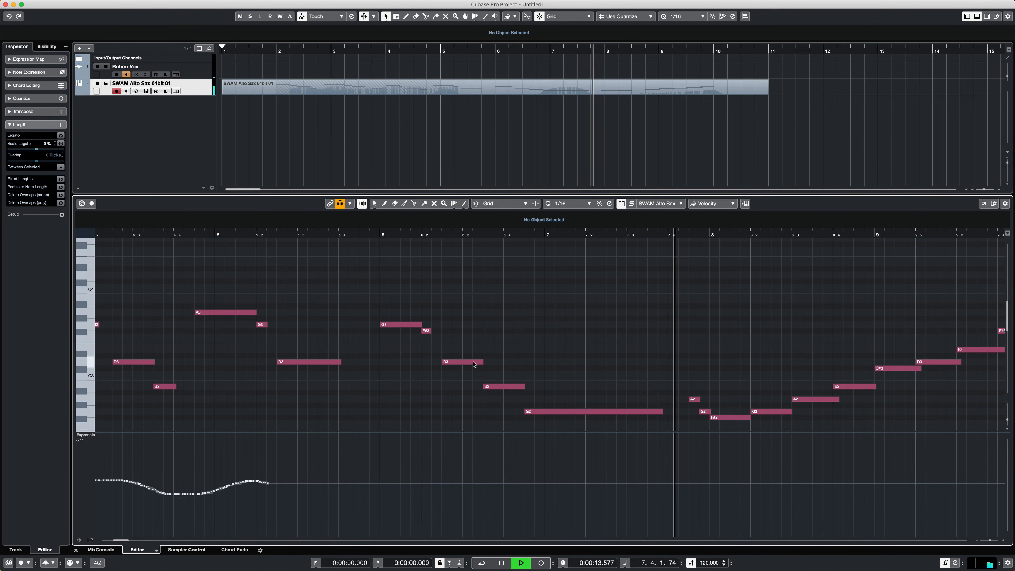
scroll(474, 364, right, 9)
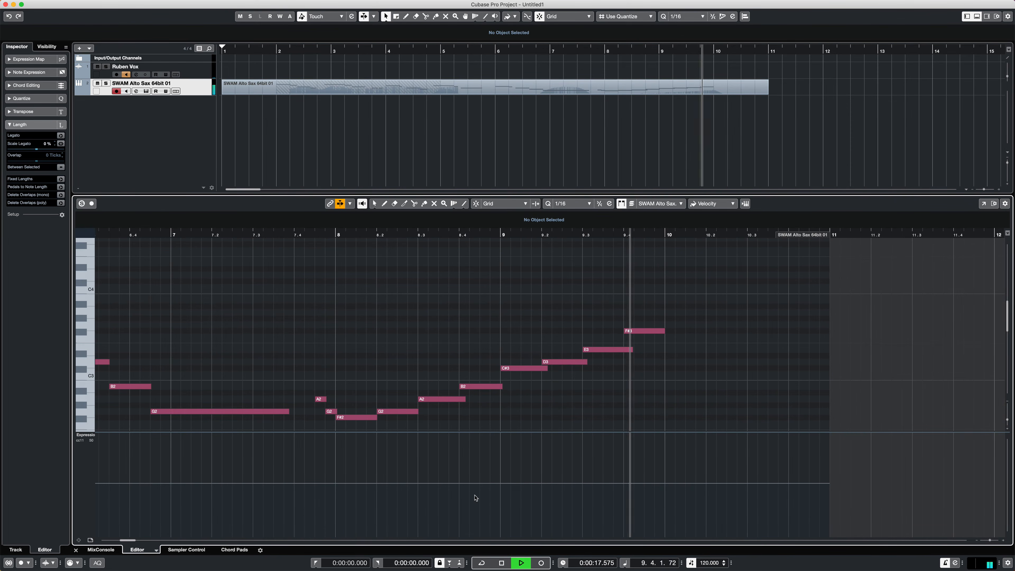
key(space)
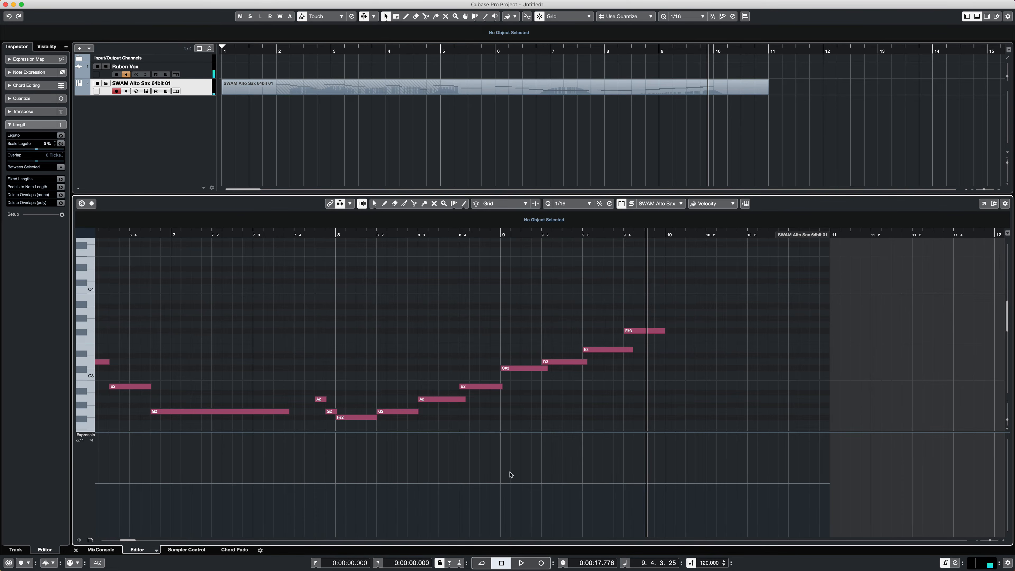
- Draw a gradually rising expression ramp from the start of bar 8 to bar 10, and play the ascending phrase back
key(alt)
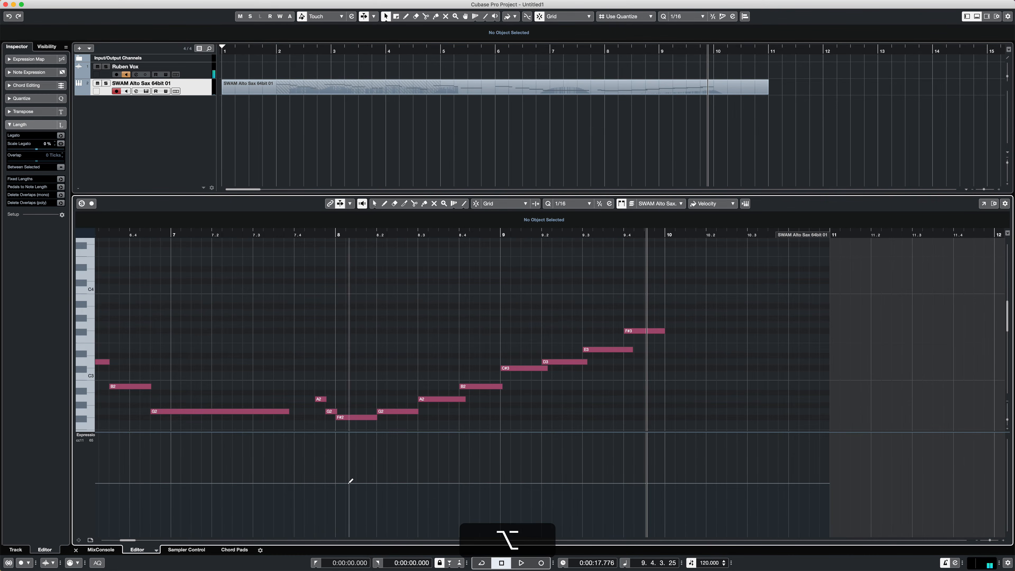
drag(335, 491, 665, 453)
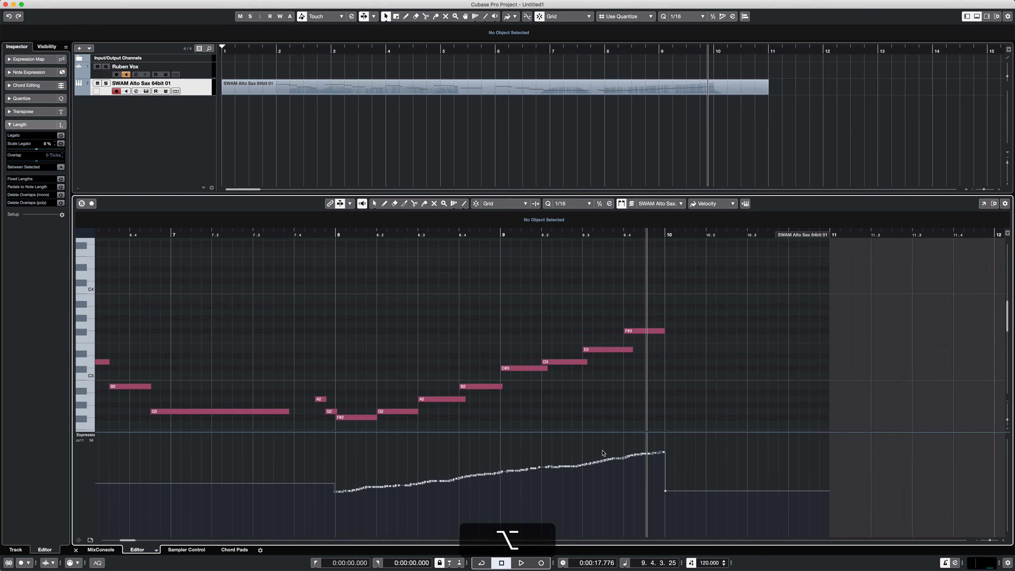
click(295, 236)
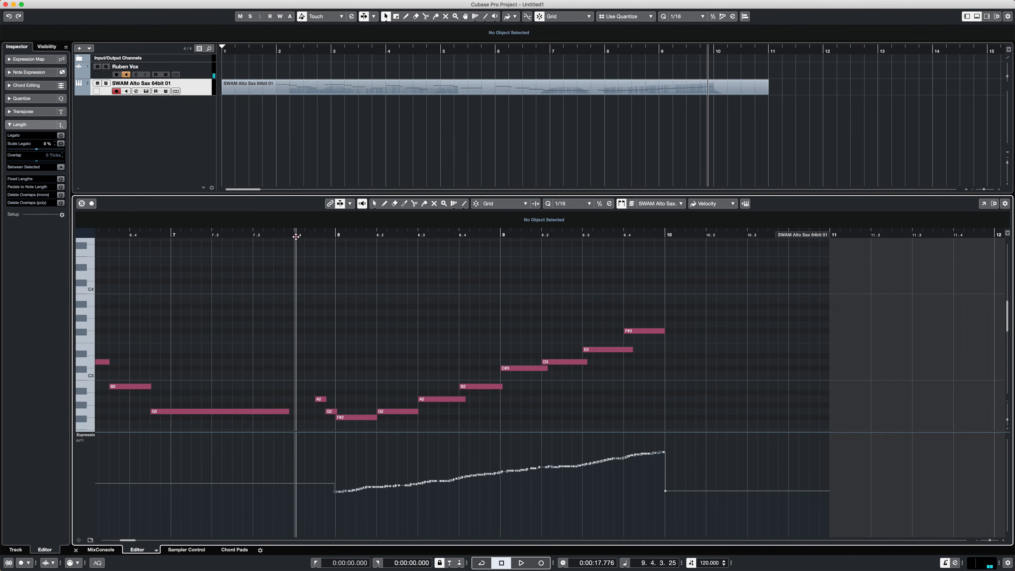
key(space)
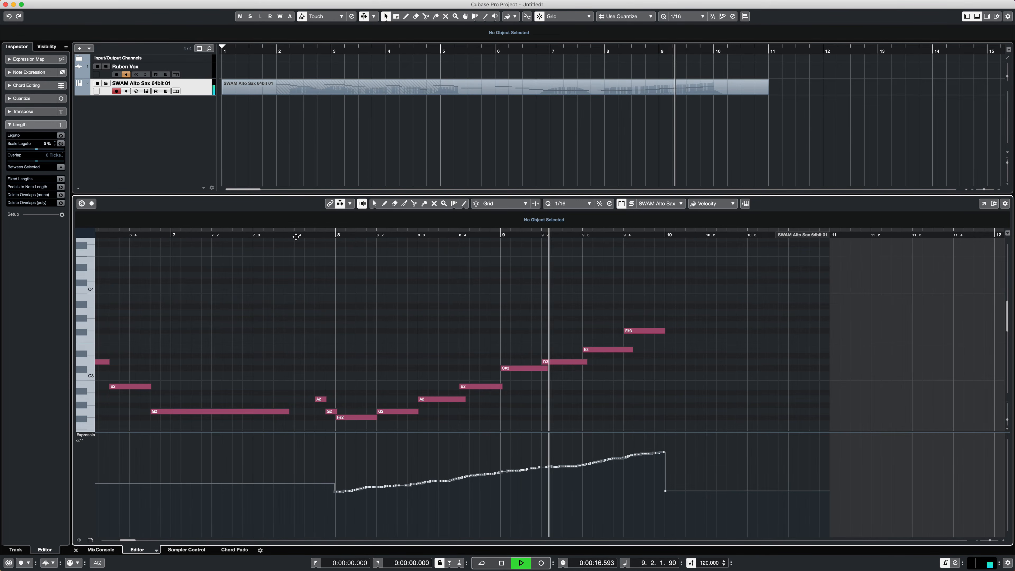
key(space)
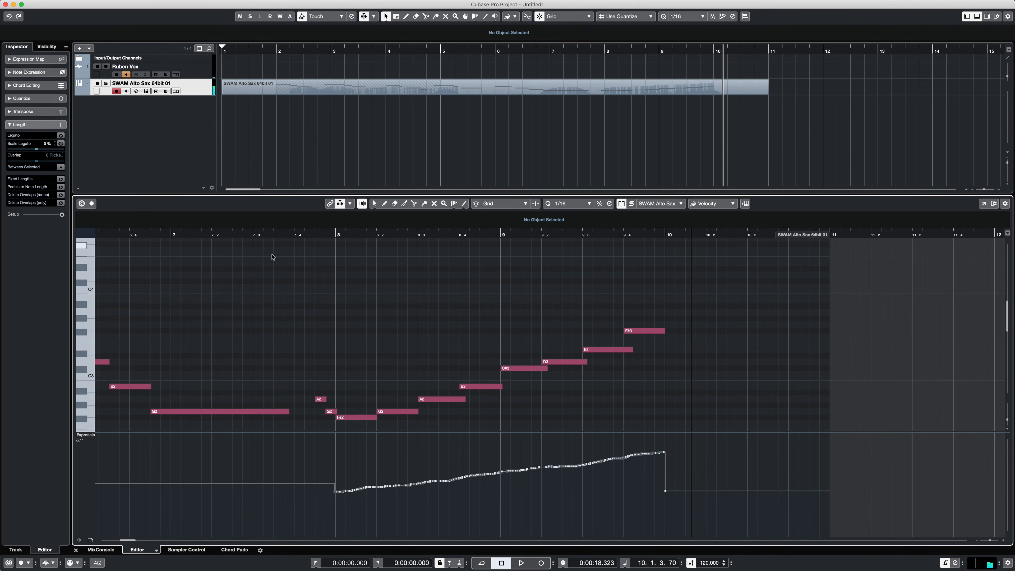
- Audition bars 4 to 6, draw a high expression accent falling back to mid-height under the G3 at bar 6, and play it back
scroll(271, 259, left, 10)
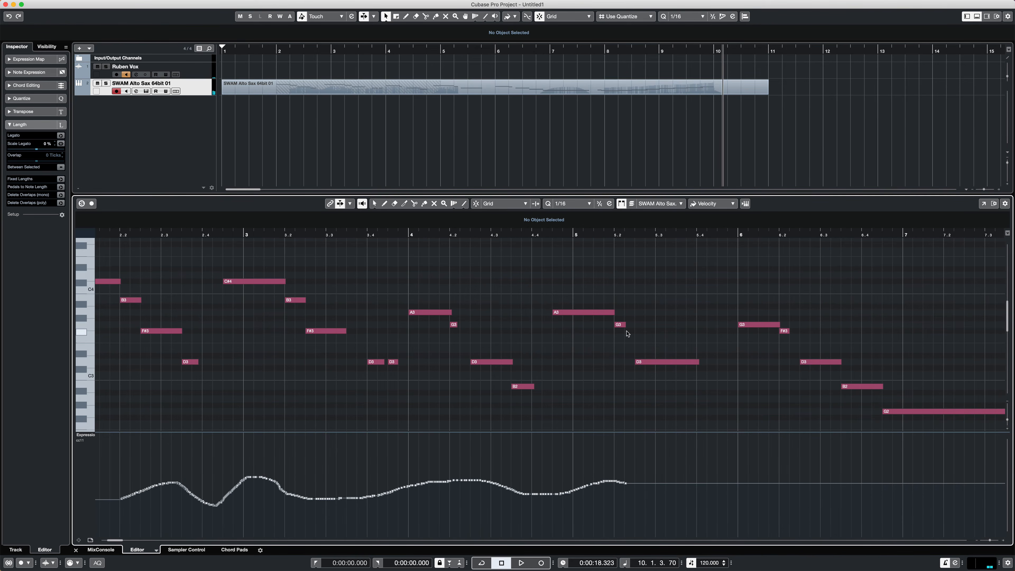
click(500, 236)
key(space)
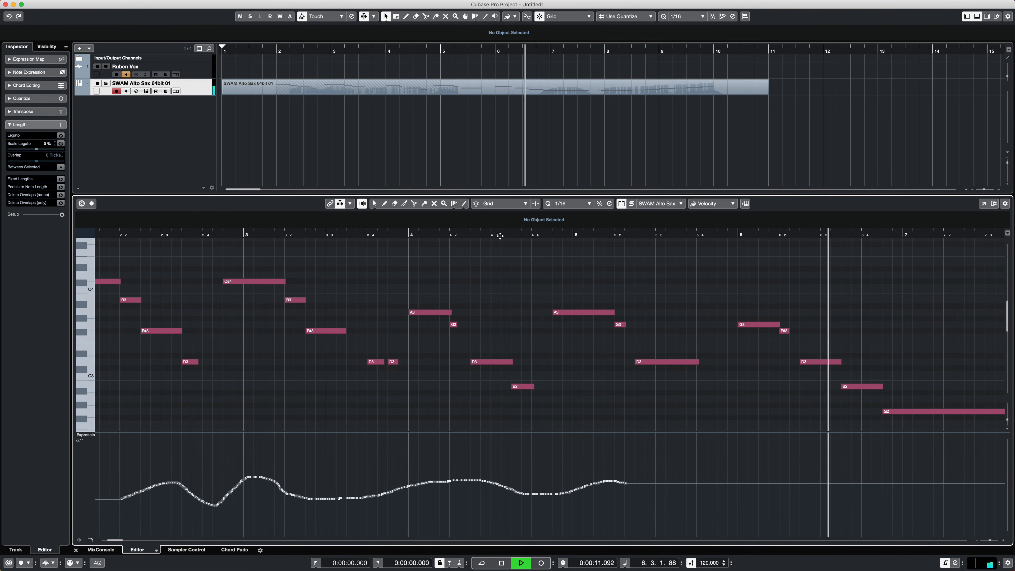
key(space)
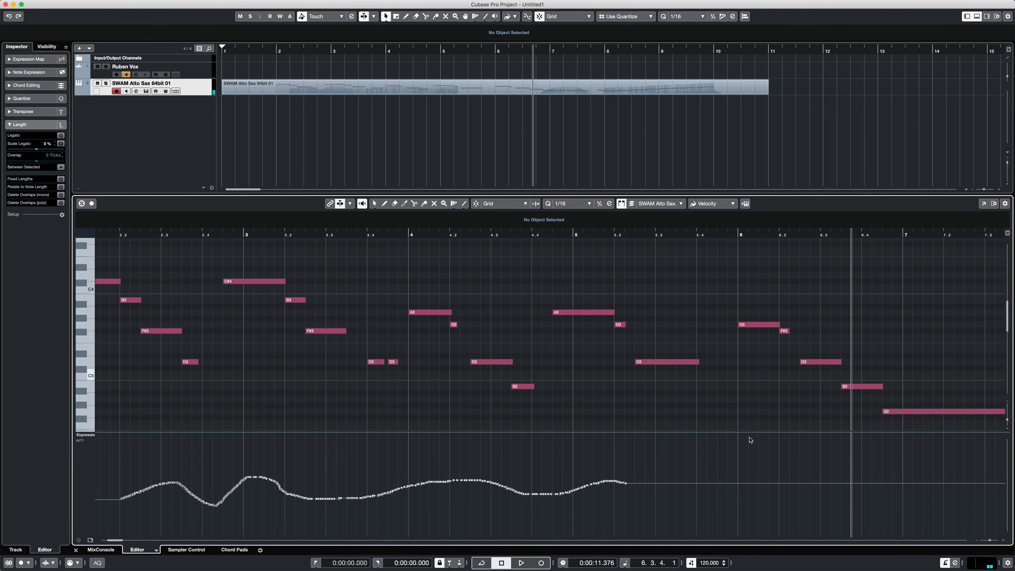
key(alt)
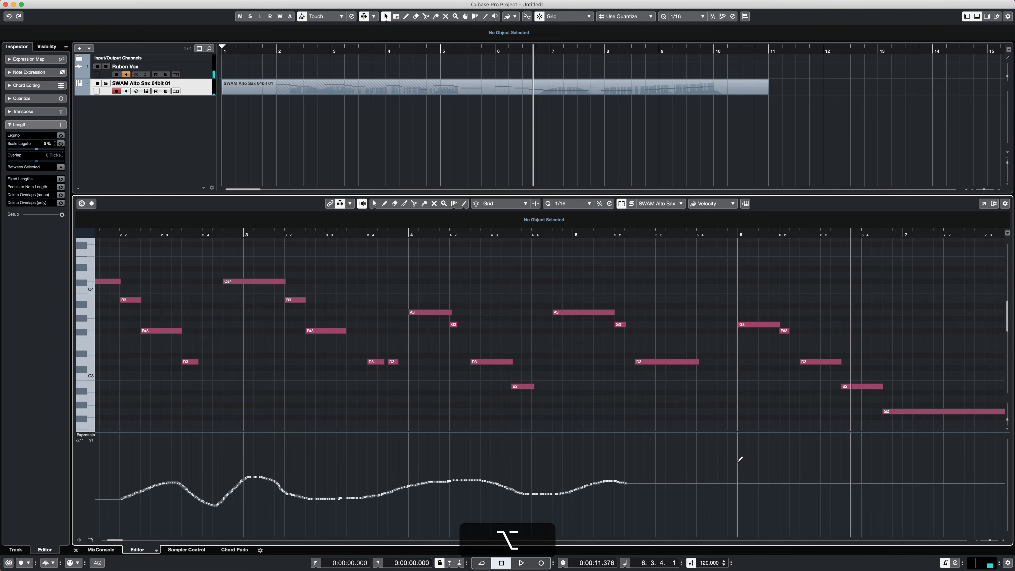
drag(738, 460, 784, 483)
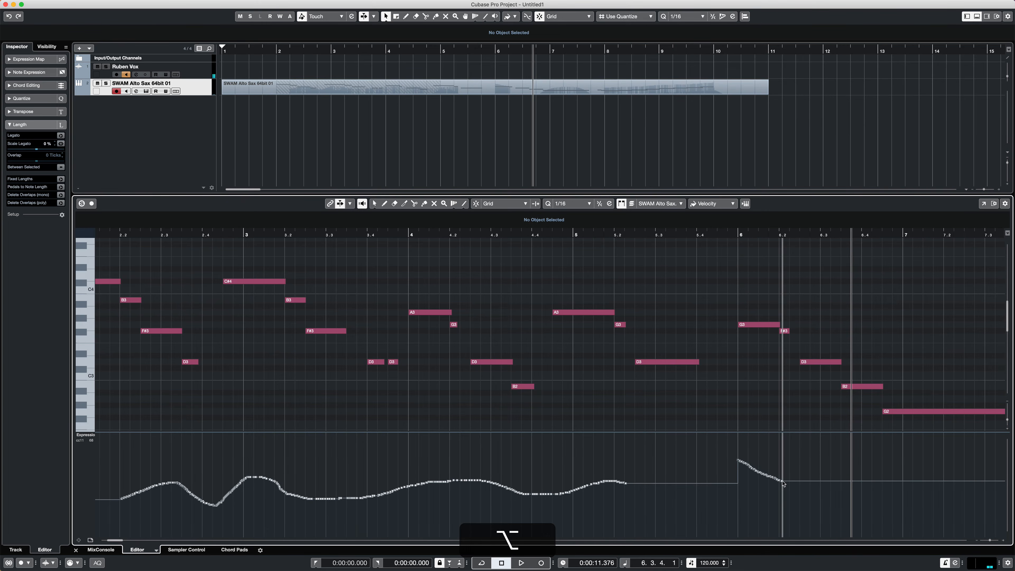
click(727, 235)
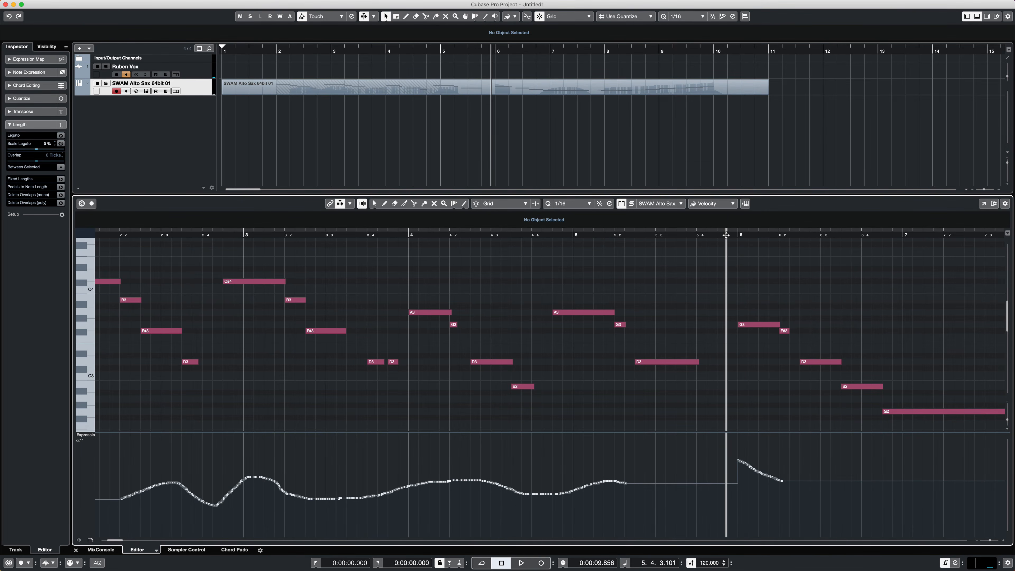
key(space)
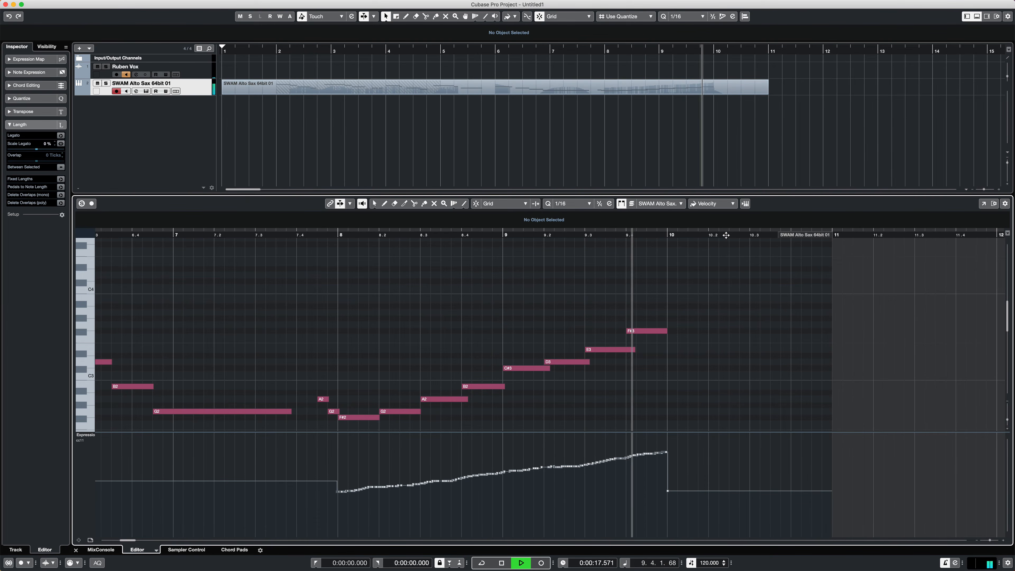
key(space)
- Return to the opening notes, play them from just before bar 2, and show Pitchbend in the controller lane
scroll(498, 268, left, 10)
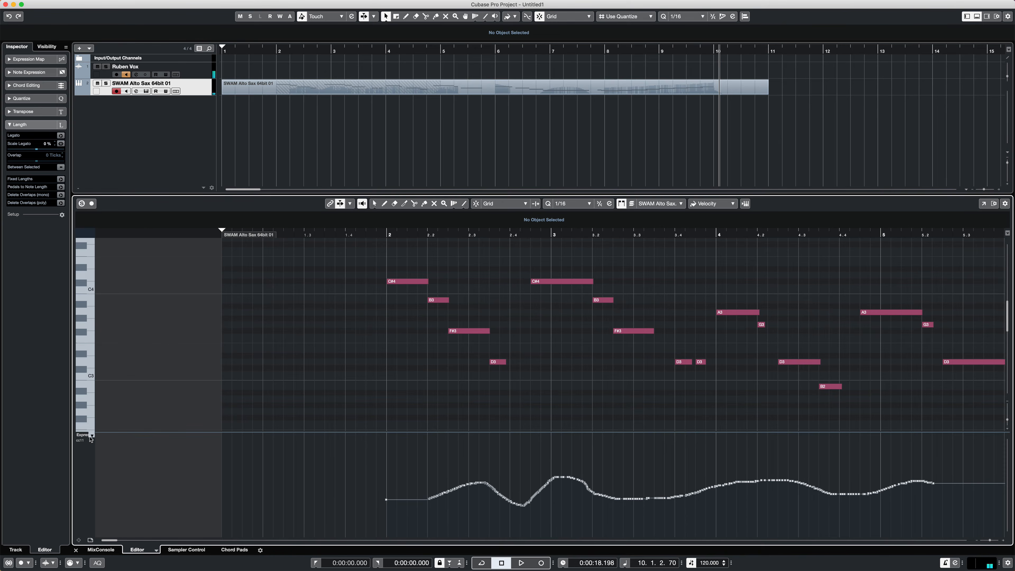
click(375, 234)
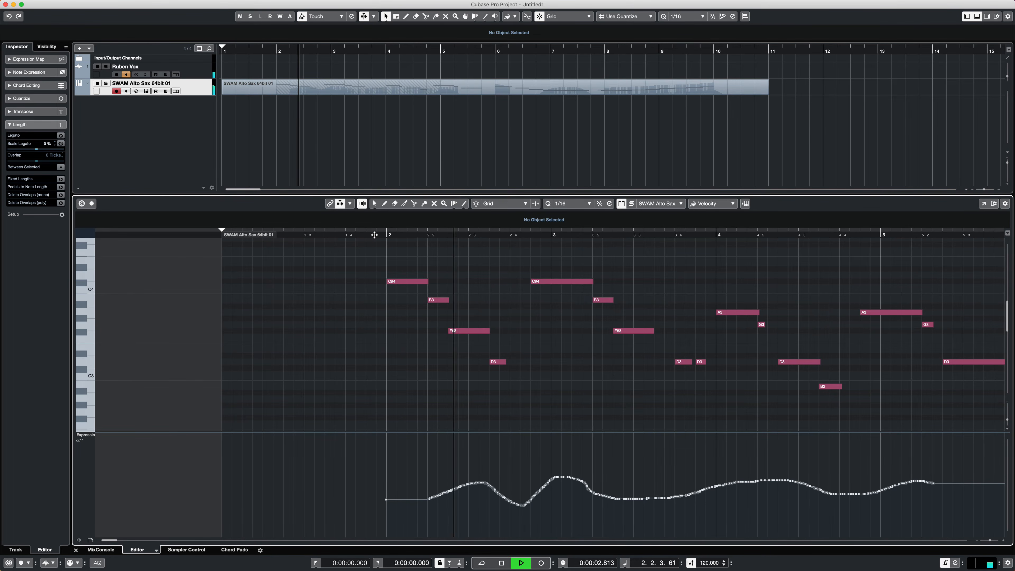
key(space)
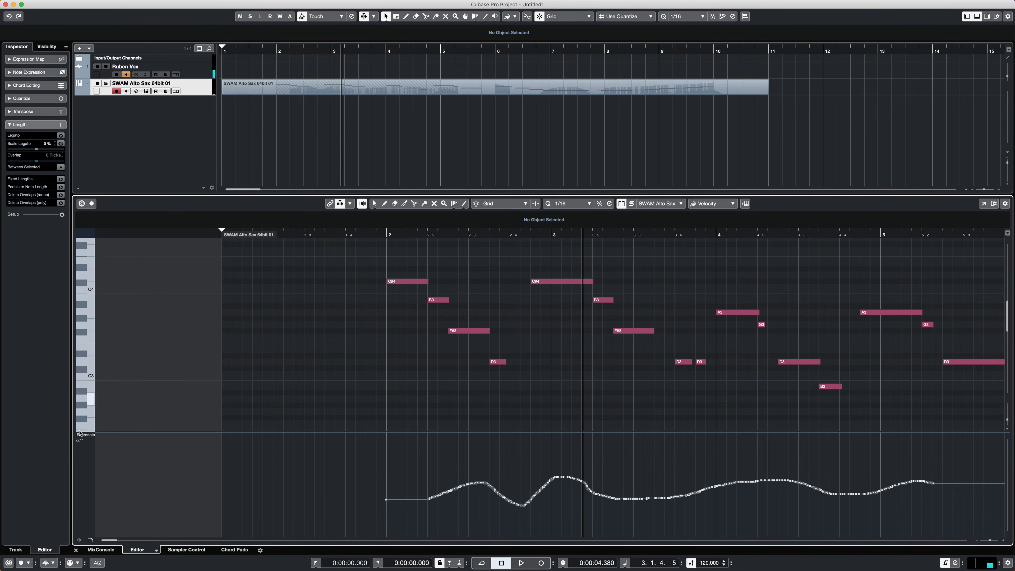
click(91, 437)
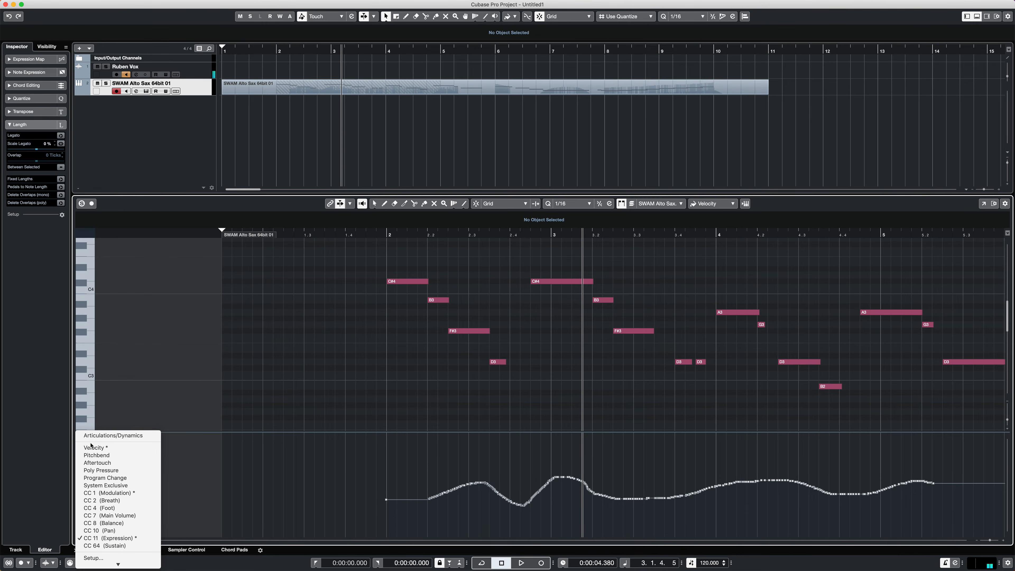
click(93, 456)
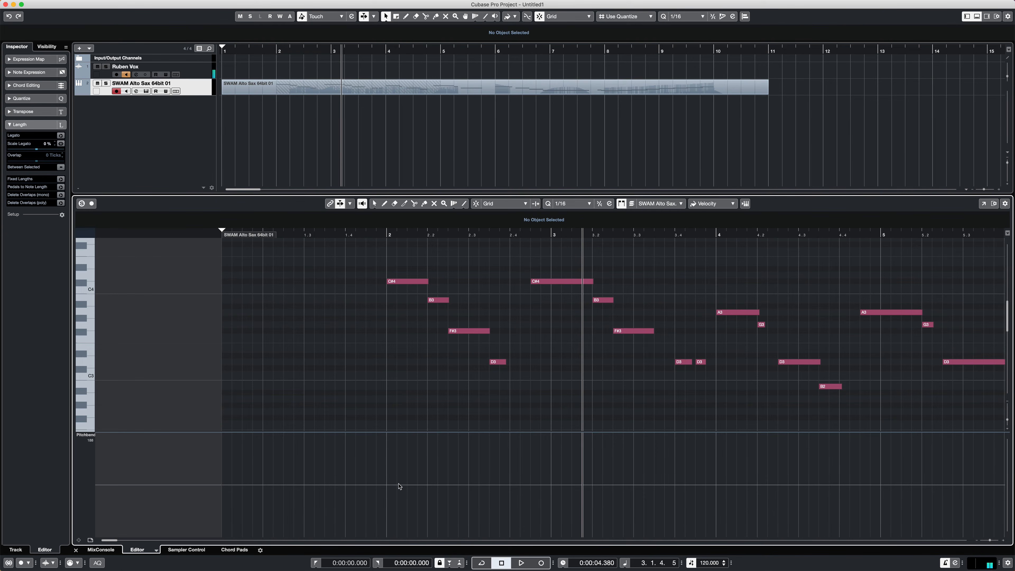
- Draw a short pitchbend scoop rising from slightly below centre to centre under the first C#4 at bar 2, and play it back
key(alt)
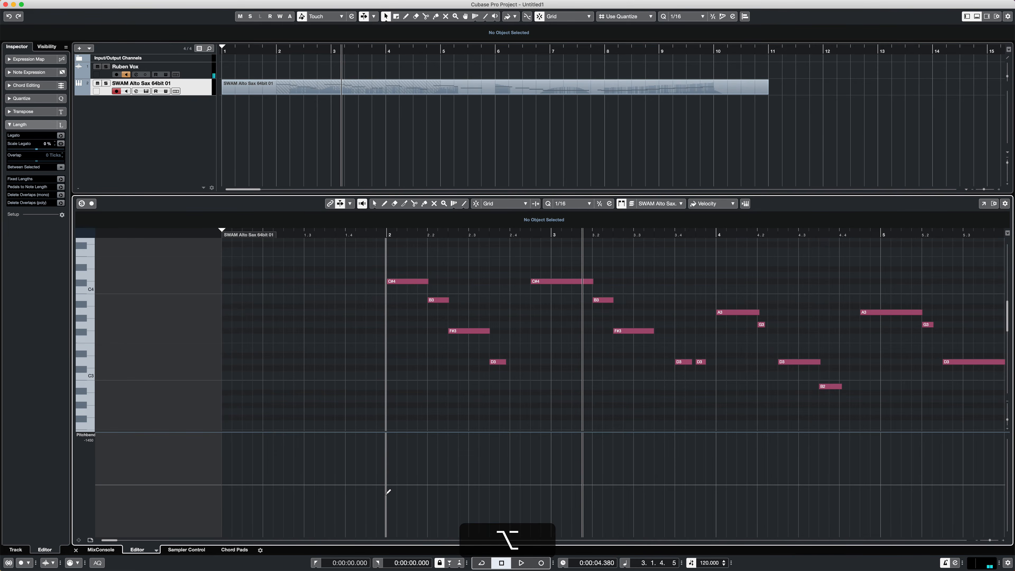
drag(387, 492, 402, 485)
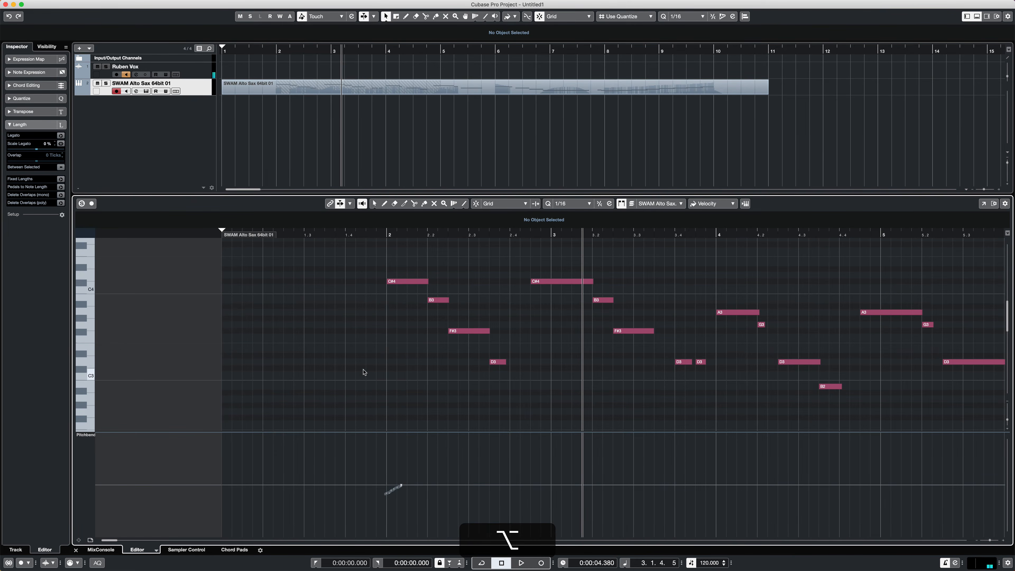
click(347, 234)
key(space)
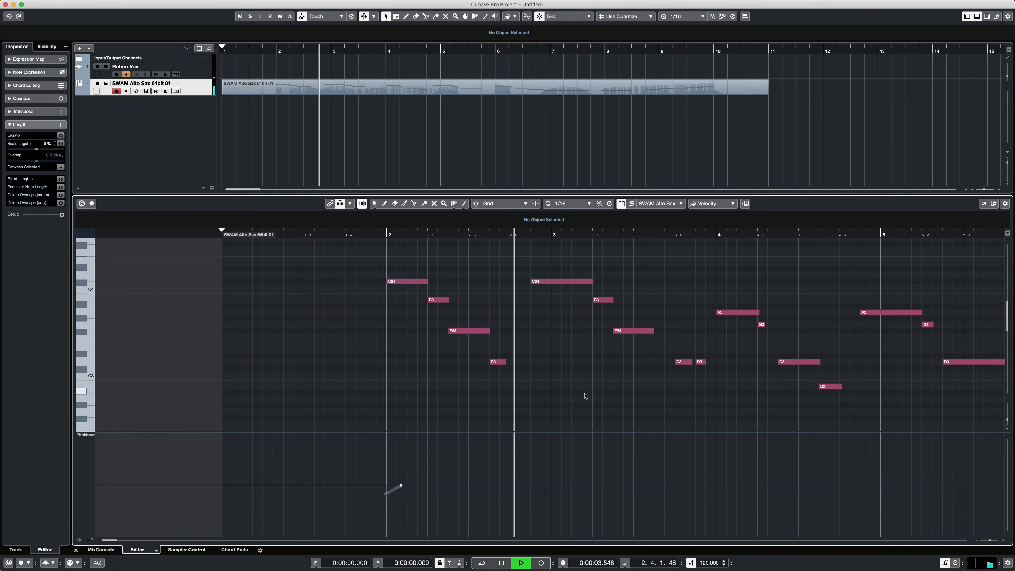
key(space)
- Draw a short, shallow pitchbend scoop up to centre under the second C#4 before bar 3, and play it back
key(alt)
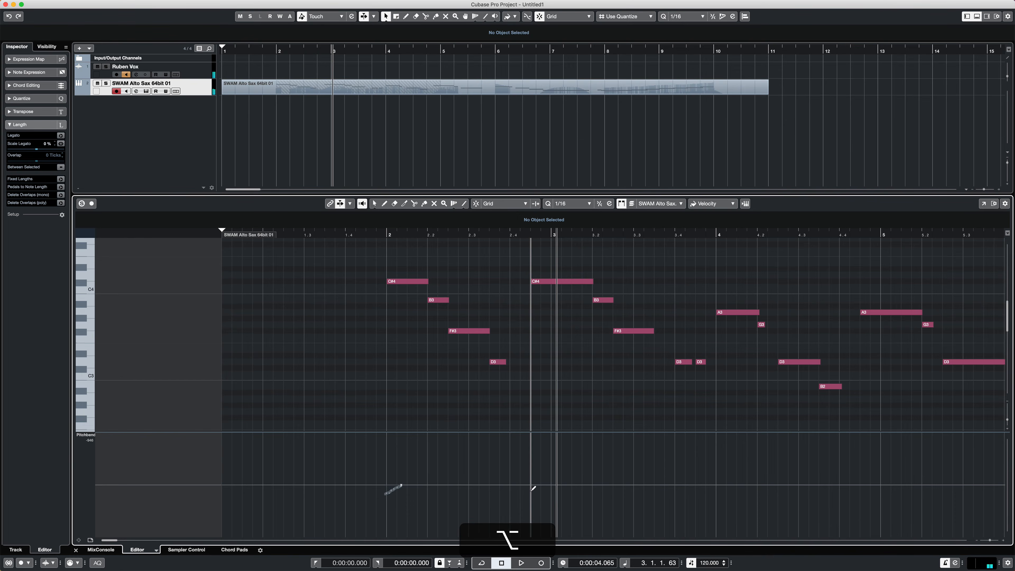
drag(534, 491, 554, 484)
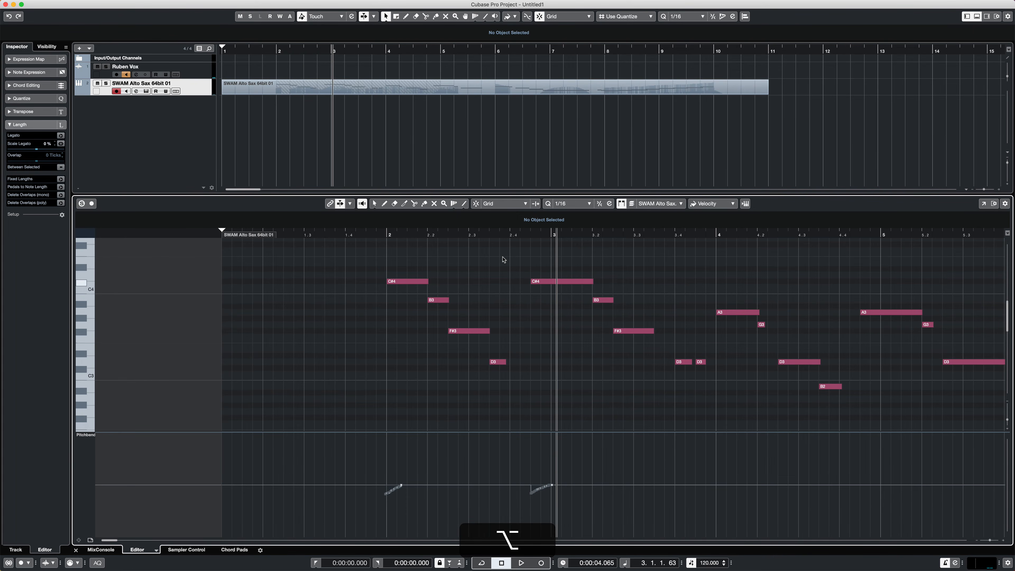
click(466, 235)
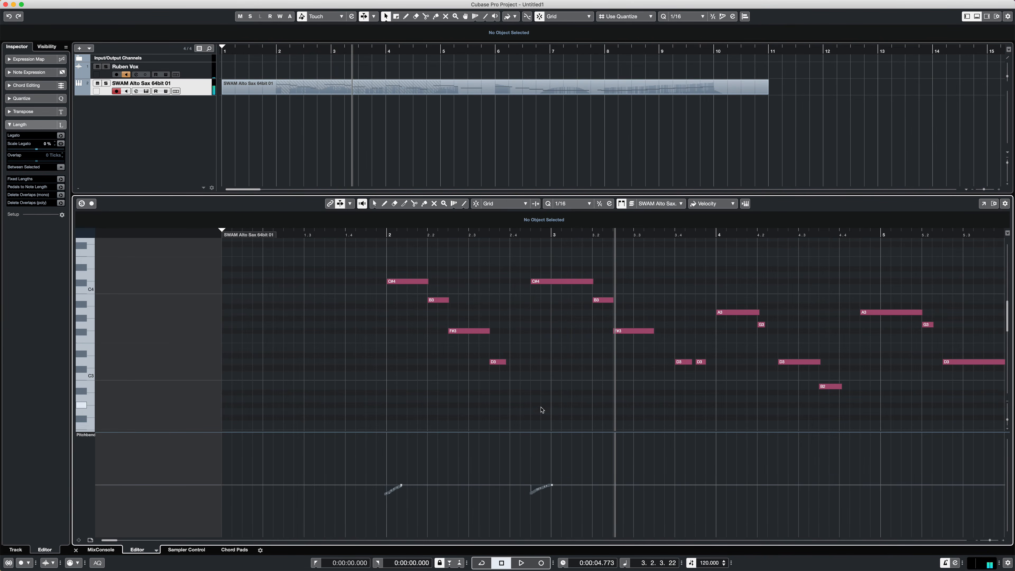
- Redraw the pitchbend scoop under the second C#4 deeper and longer, reaching centre just after bar 3, and play the passage back
key(alt)
drag(532, 498, 571, 484)
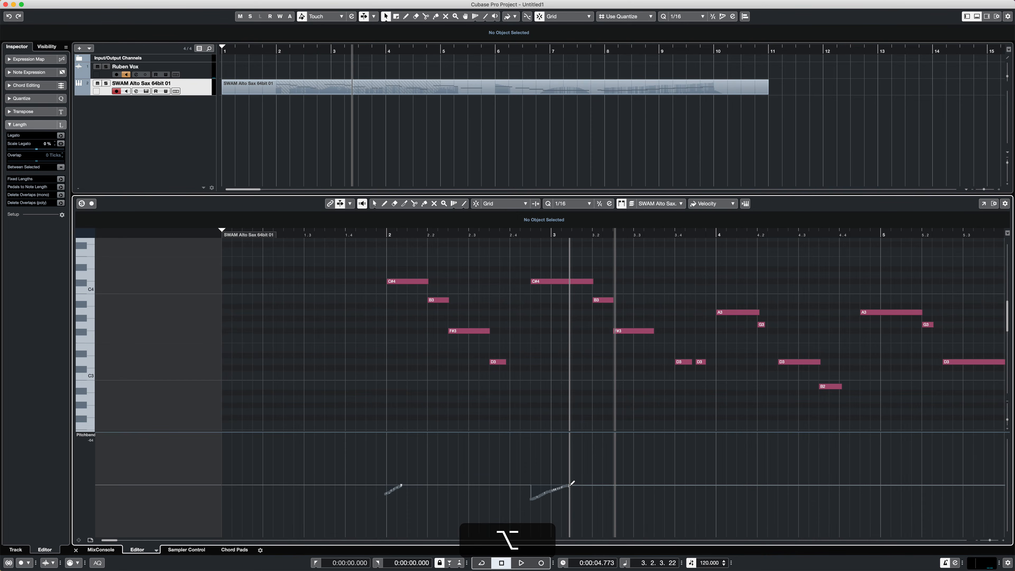
click(464, 237)
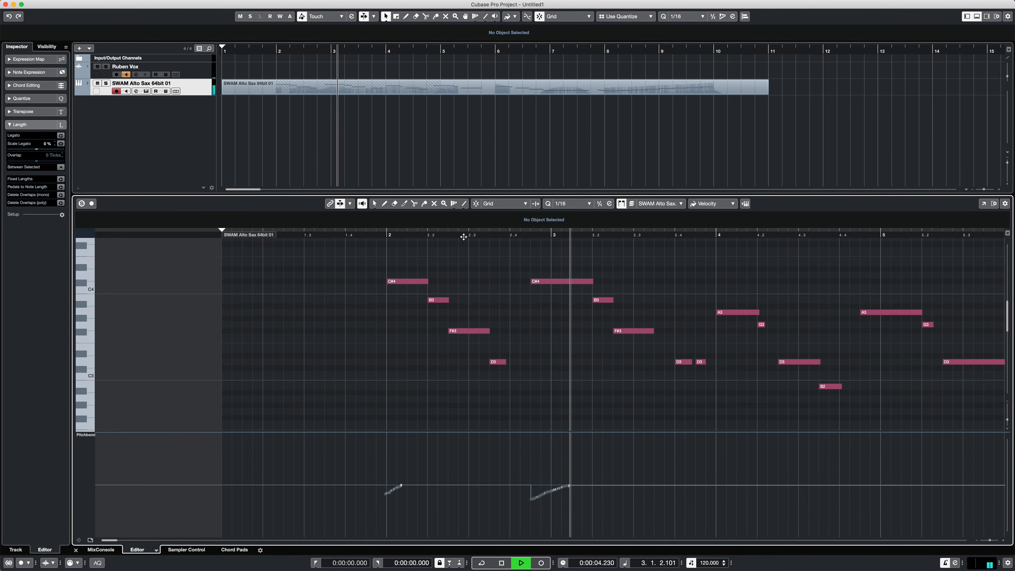
scroll(664, 410, right, 5)
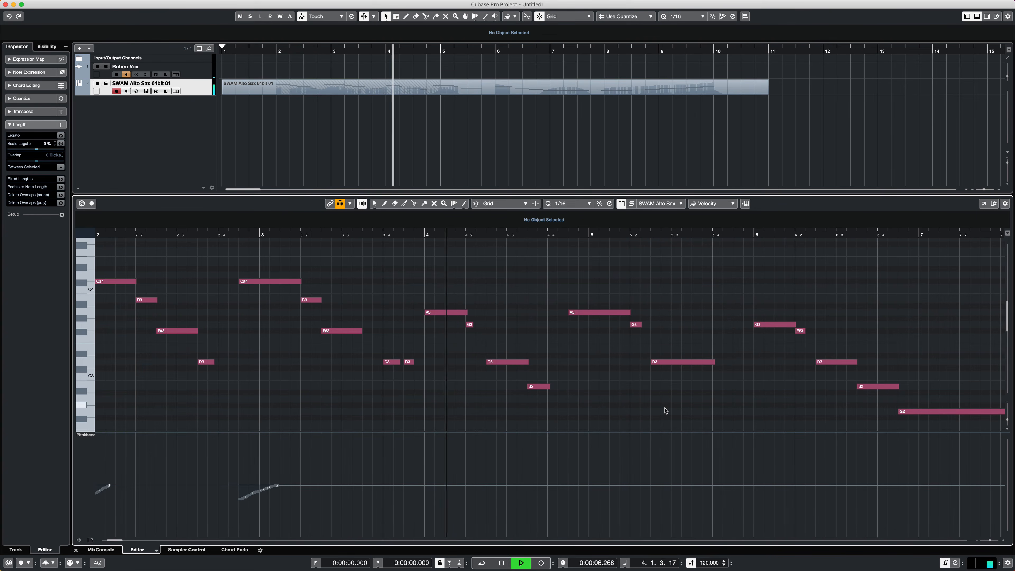
- Draw a low pitchbend hump rising above centre and back under the A3 at bar 4, and play it back
key(space)
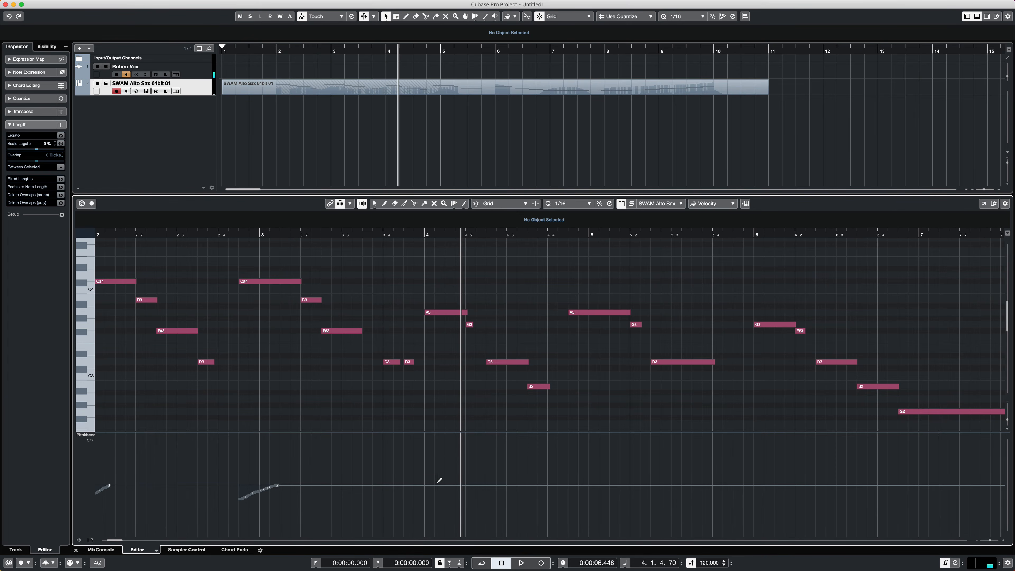
key(alt)
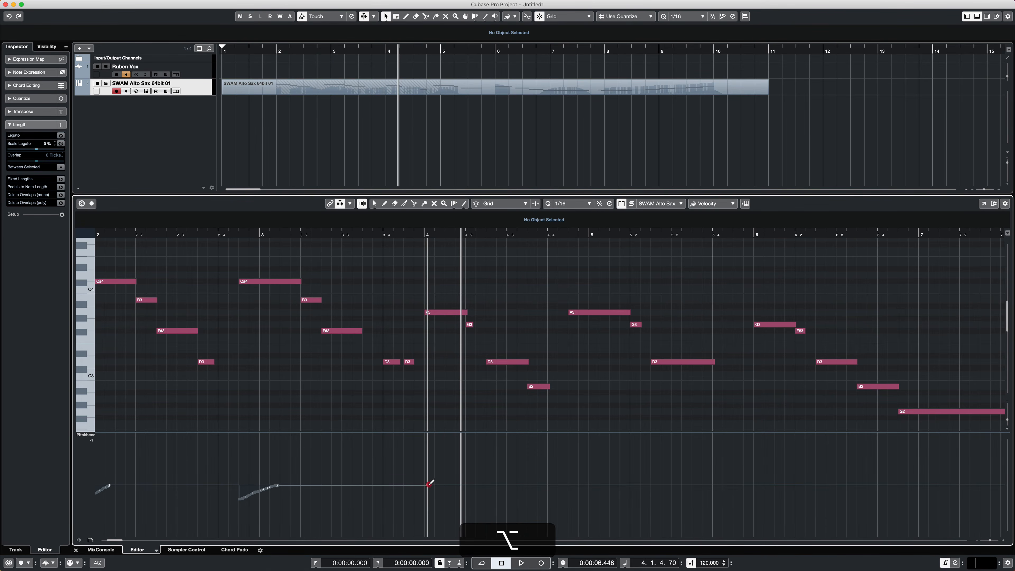
mouse_move(429, 484)
mouse_down()
mouse_move(446, 475)
mouse_move(466, 484)
mouse_up()
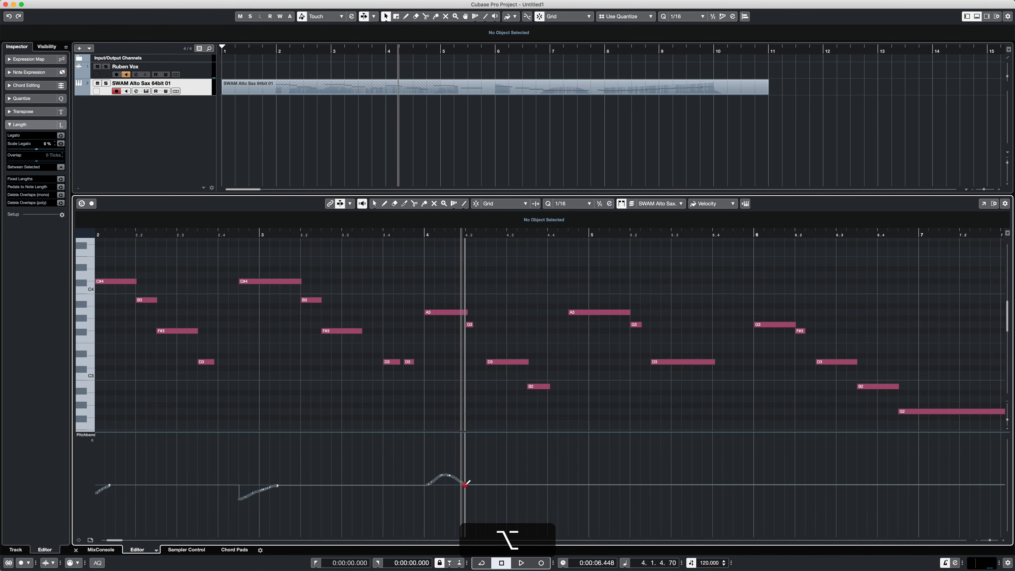
click(406, 233)
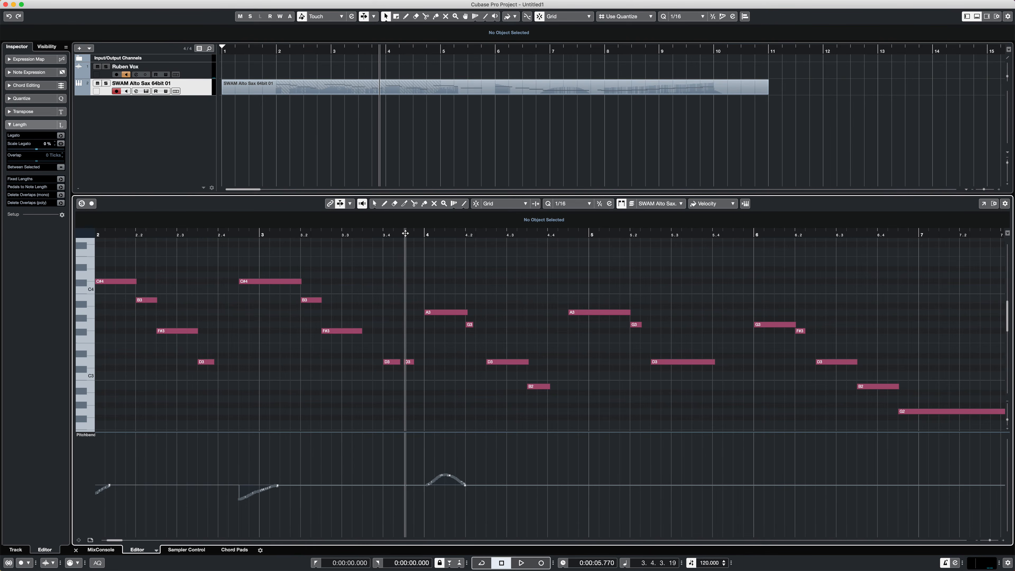
key(space)
key(space)
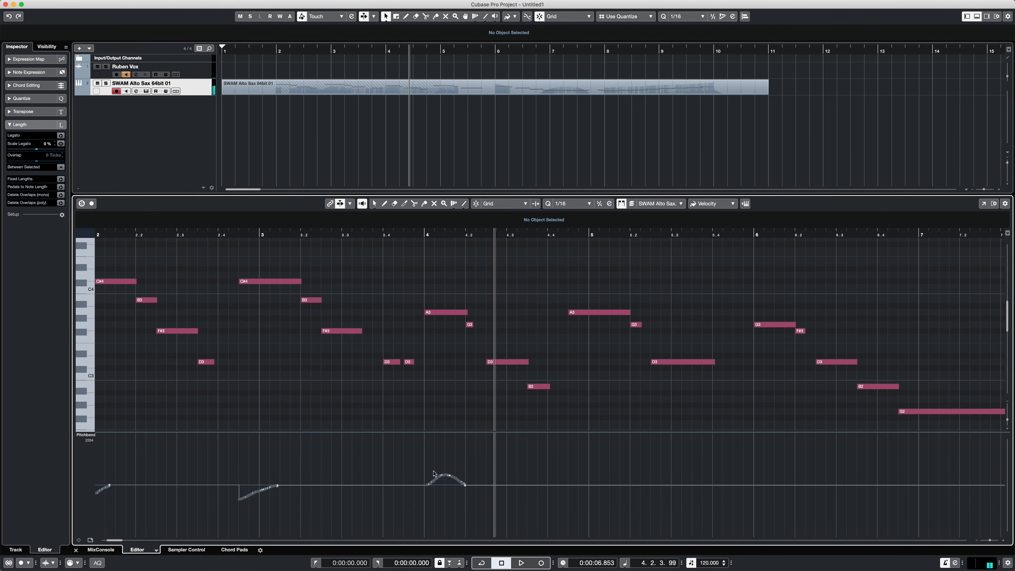
- Redraw the pitchbend hump under the A3 at bar 4 with a much taller peak, and play it back
mouse_move(427, 483)
mouse_down()
mouse_move(450, 457)
mouse_move(467, 486)
mouse_up()
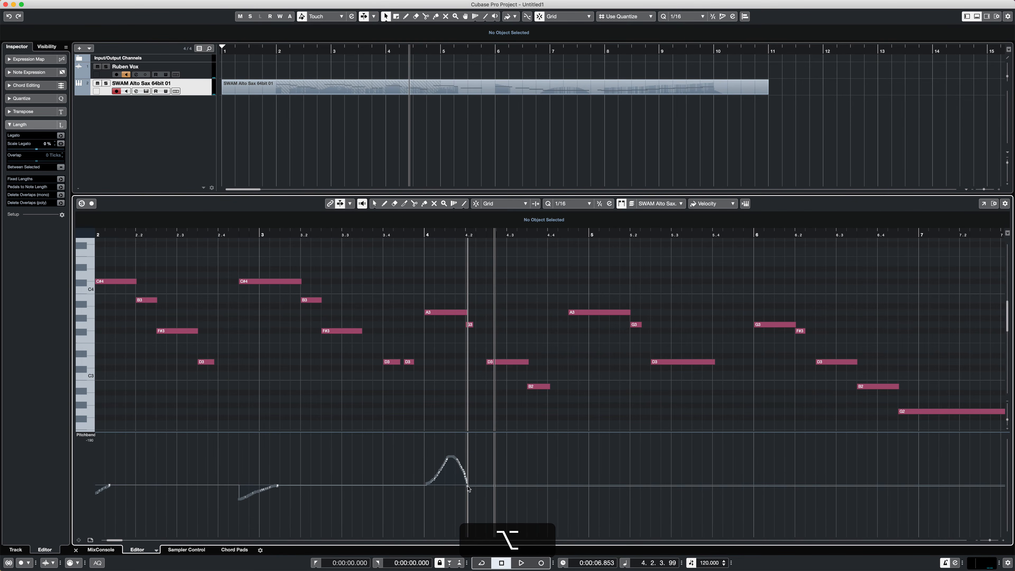
click(411, 236)
key(space)
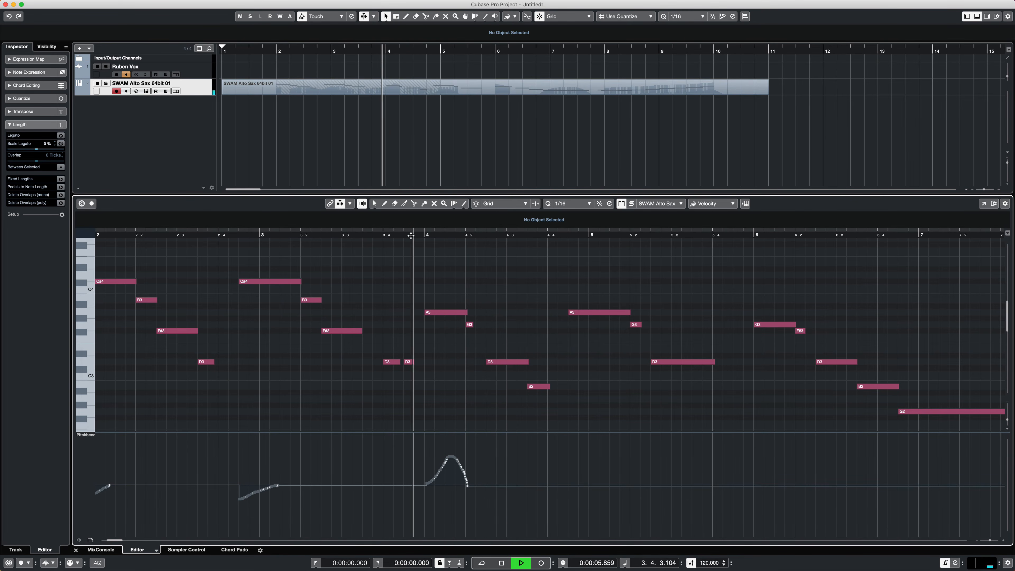
key(space)
- Reshape the pitchbend hump under the A3 at bar 4 with a nearly flat start and a narrow, tall peak, and play it back
key(alt)
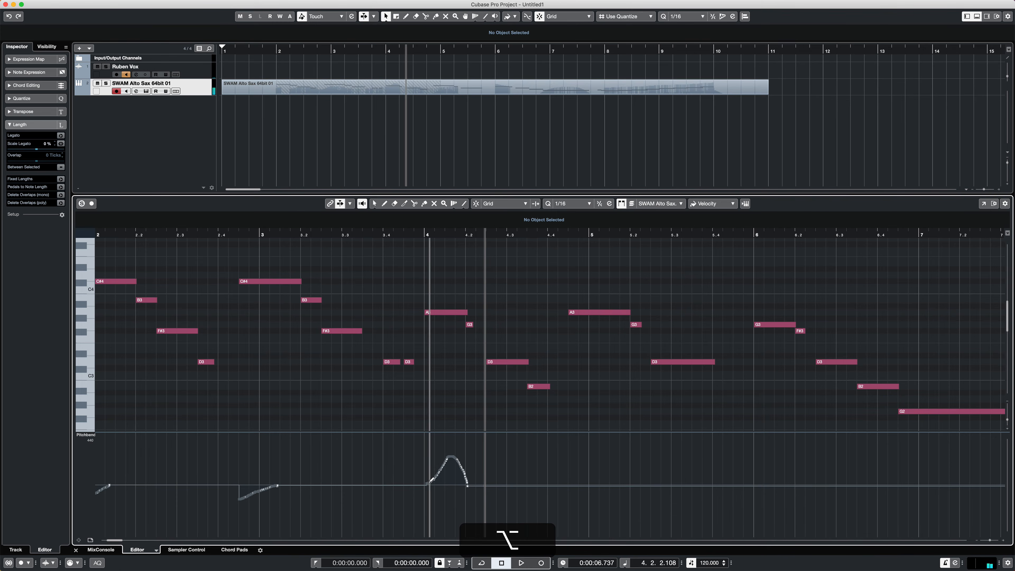
mouse_move(437, 472)
mouse_down()
mouse_move(452, 461)
mouse_move(468, 486)
mouse_up()
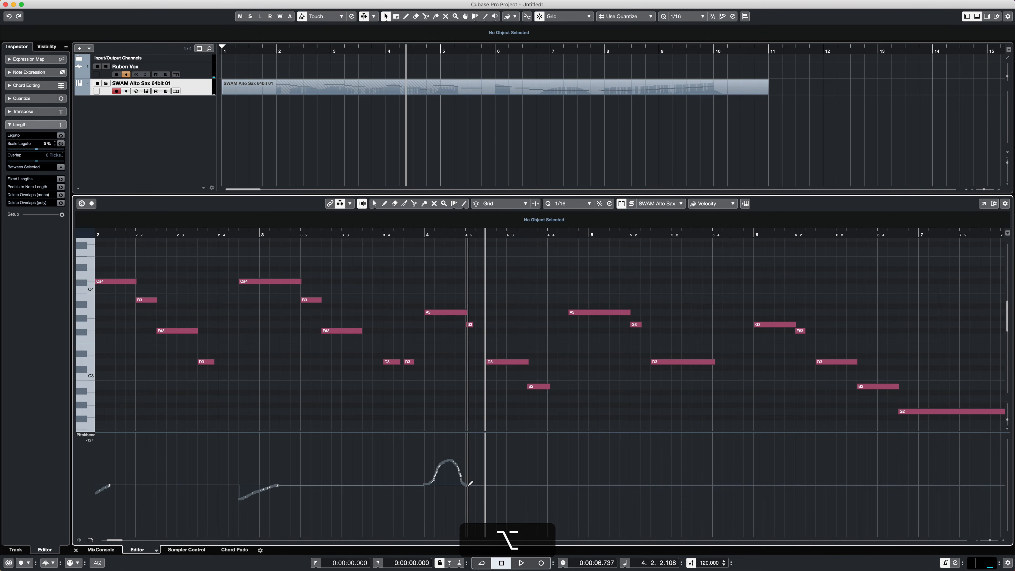
click(411, 235)
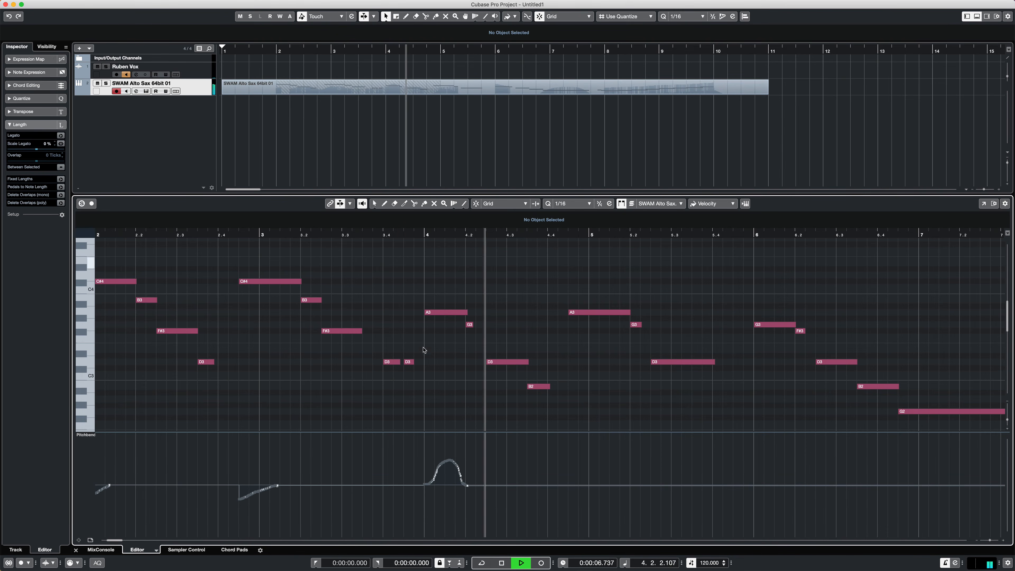
key(space)
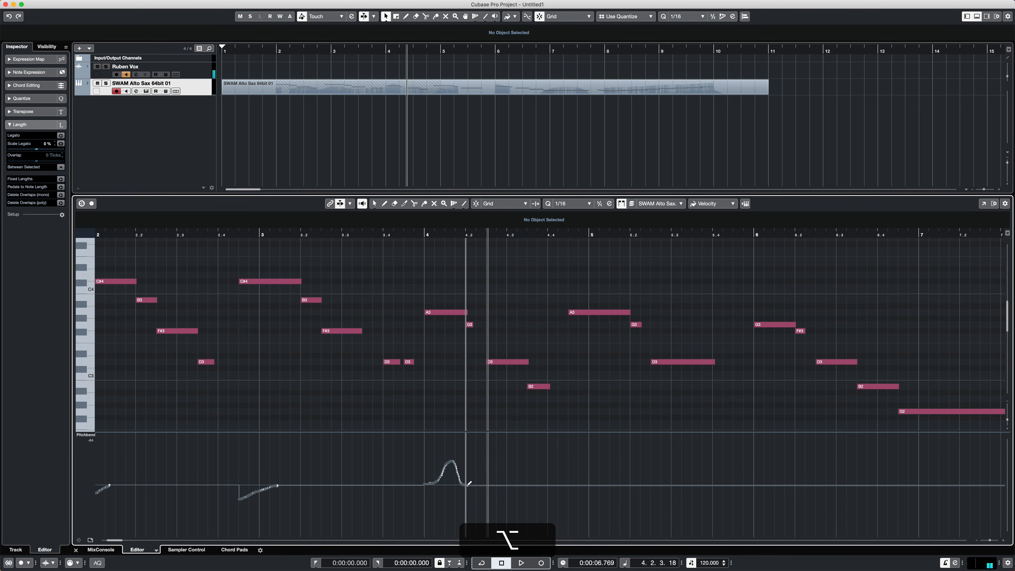
click(404, 235)
key(space)
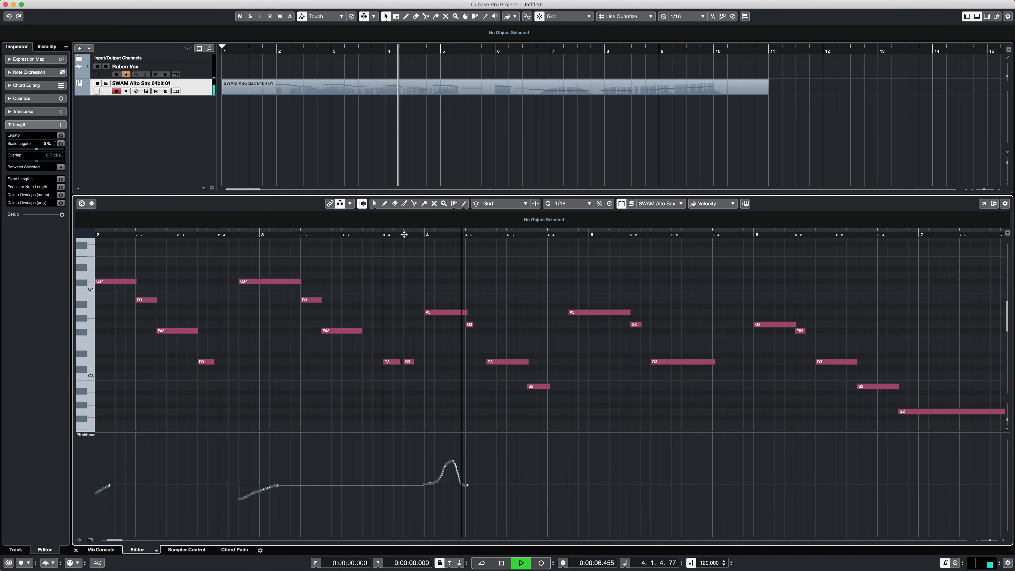
key(space)
- Redraw the peak of the bar 4 pitchbend hump slightly lower, keeping its flat start, and play it back
key(alt)
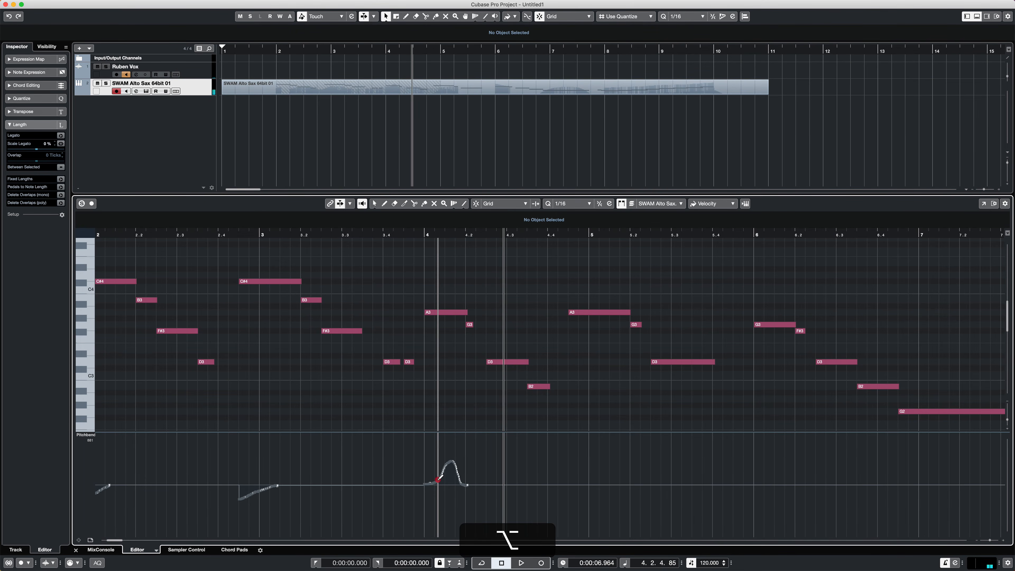
mouse_move(438, 480)
mouse_down()
mouse_move(449, 466)
mouse_move(467, 486)
mouse_up()
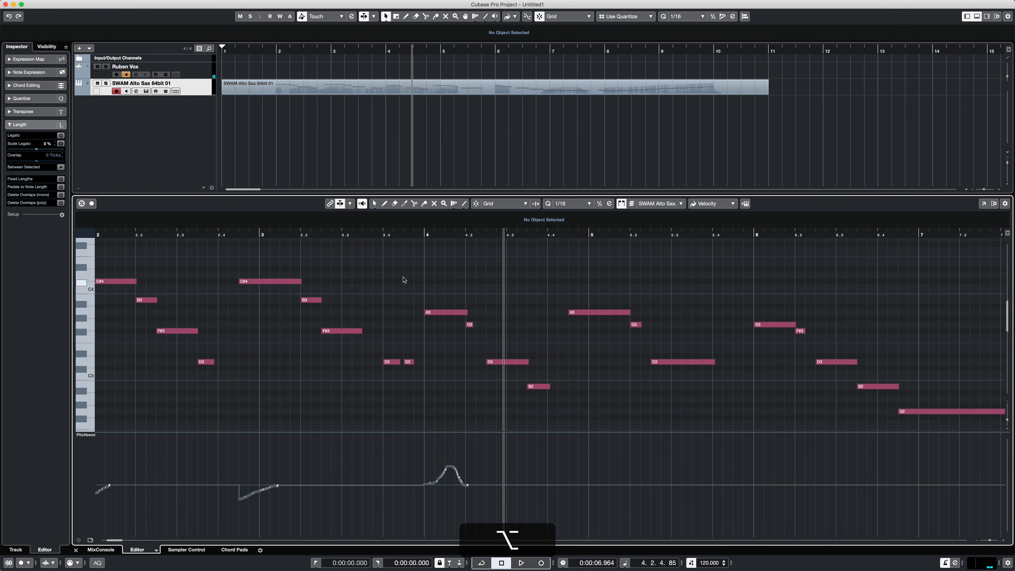
click(403, 236)
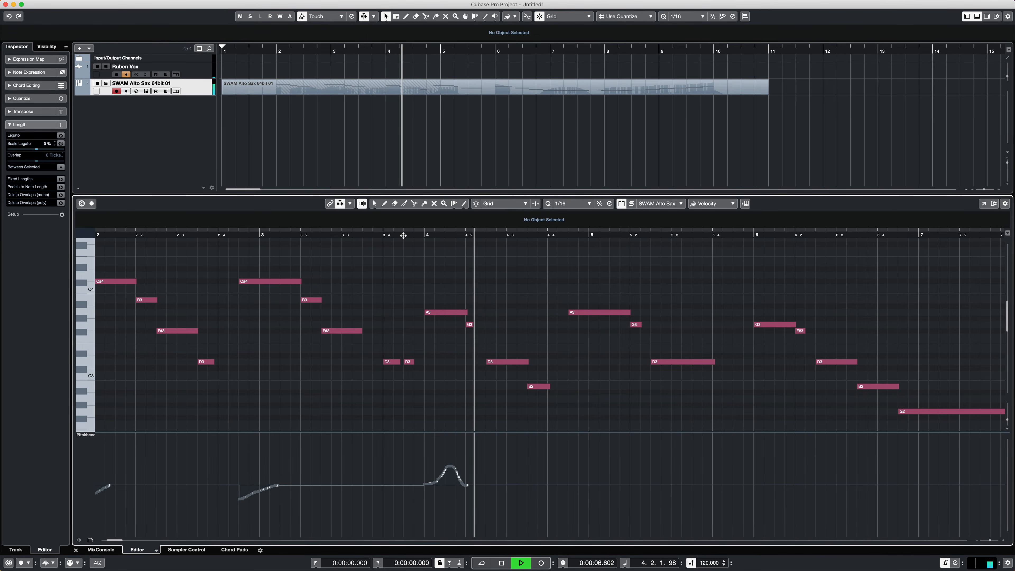
key(space)
- Flatten the bar 4 pitchbend hump into a slower, shallower rise that drops quickly to centre, and play on past bar 5
key(alt)
mouse_move(439, 481)
mouse_down()
mouse_move(451, 472)
mouse_move(467, 485)
mouse_up()
click(395, 236)
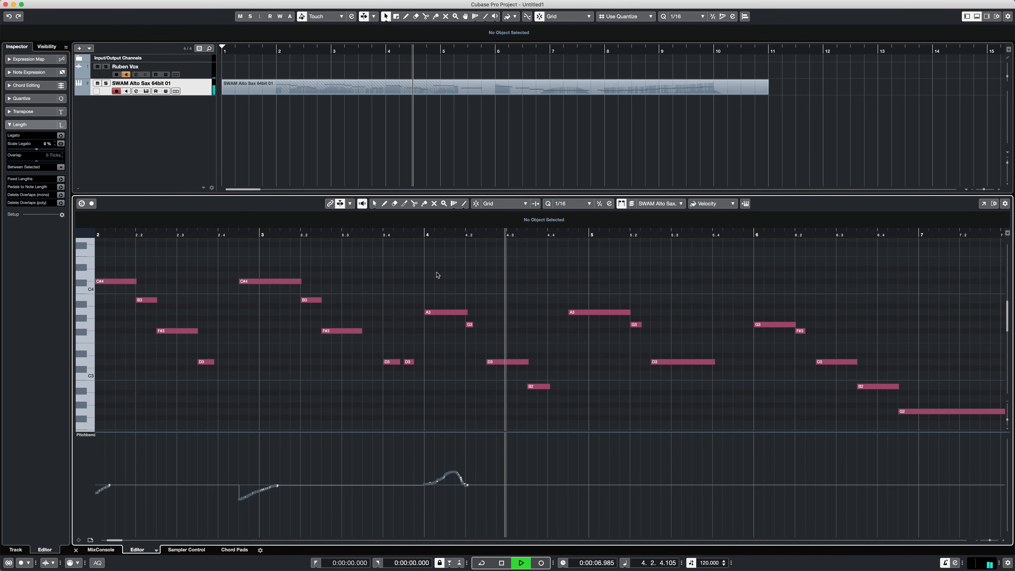
key(space)
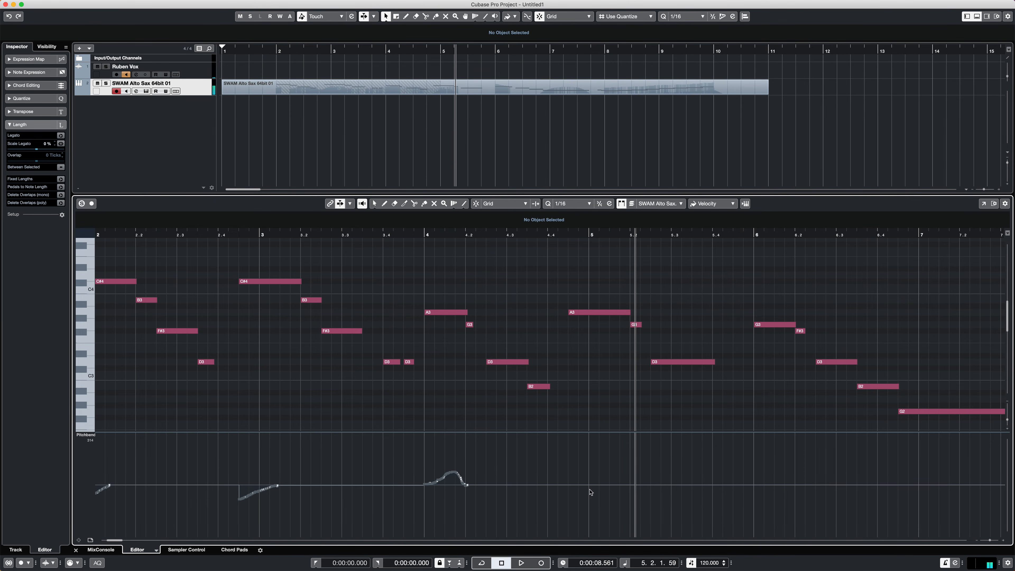
- Draw a small rounded pitchbend hump above centre from bar 5 under the held A3, and play the passage back
mouse_move(588, 484)
mouse_down()
mouse_move(605, 471)
mouse_move(621, 484)
mouse_up()
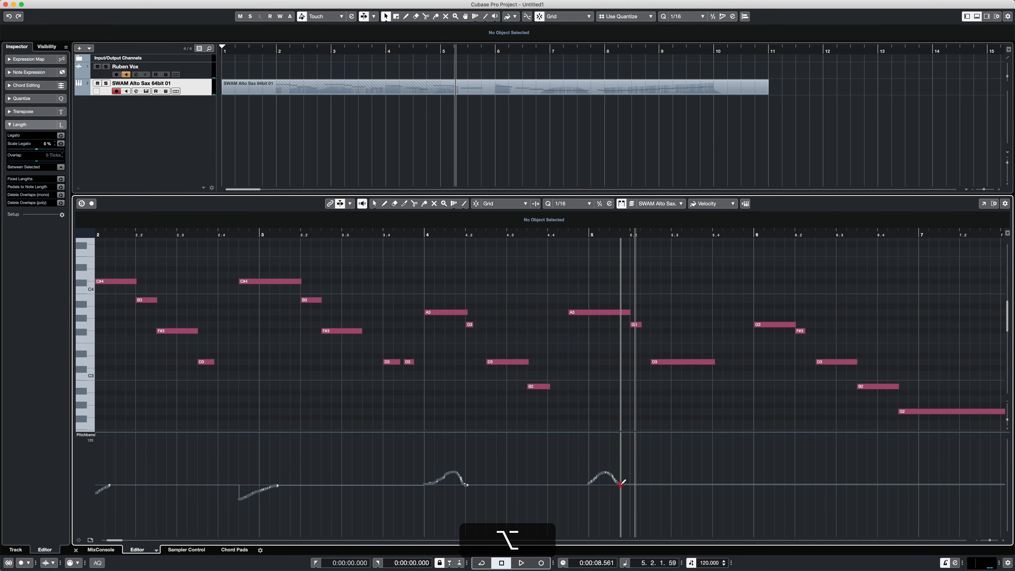
click(533, 236)
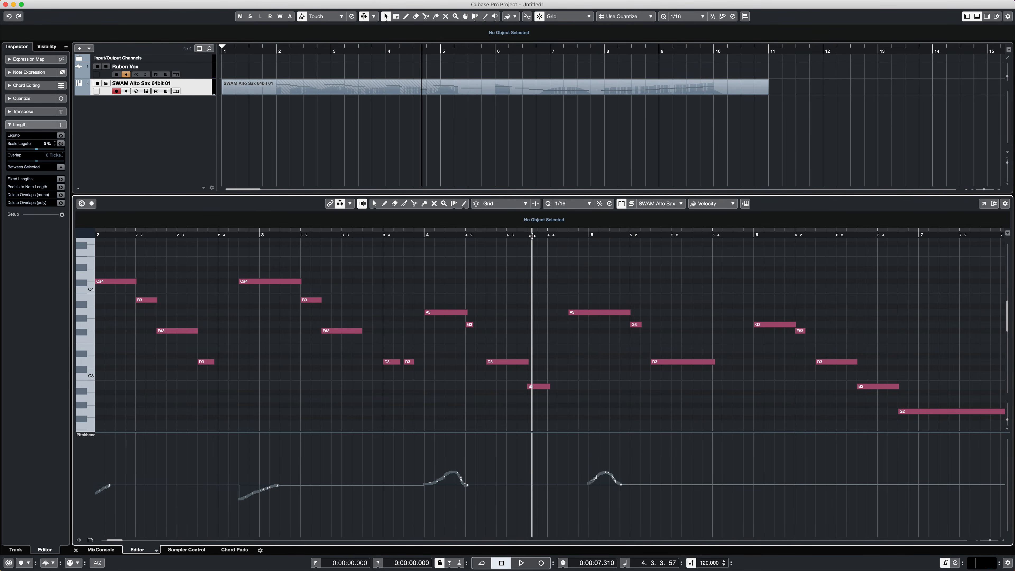
key(space)
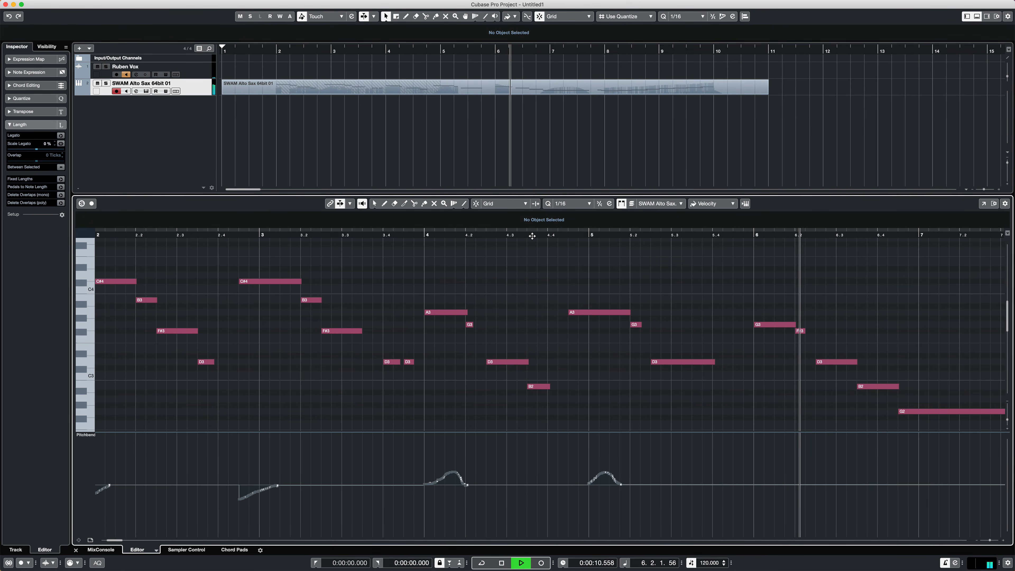
key(space)
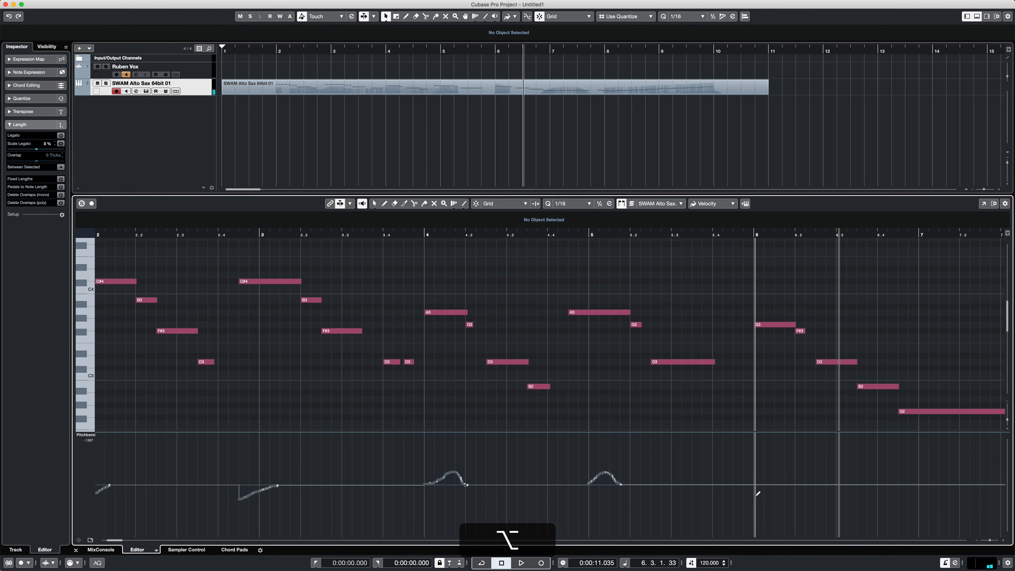
- Draw a short pitchbend scoop rising from below centre to centre under the G3 at bar 6, and play on into bar 9
drag(755, 496, 767, 483)
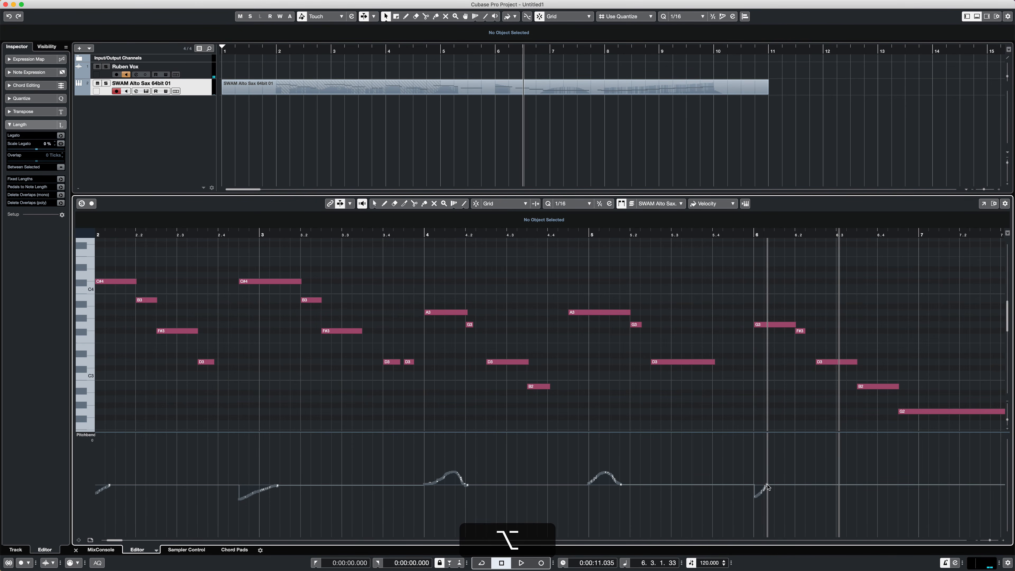
click(721, 232)
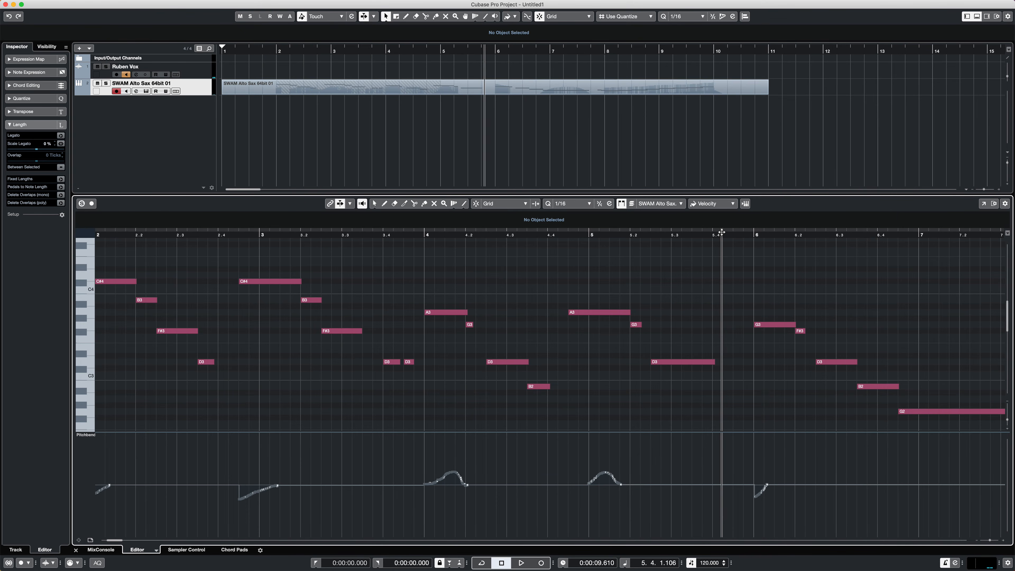
key(space)
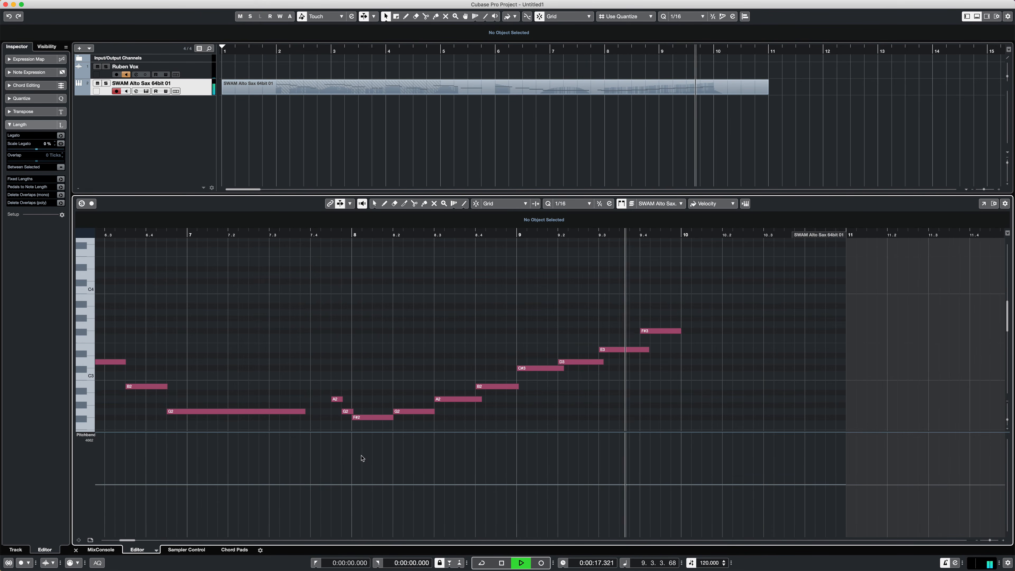
key(space)
- Return to the start of the part and play the melody from just before bar 2 into bar 4
key(Home)
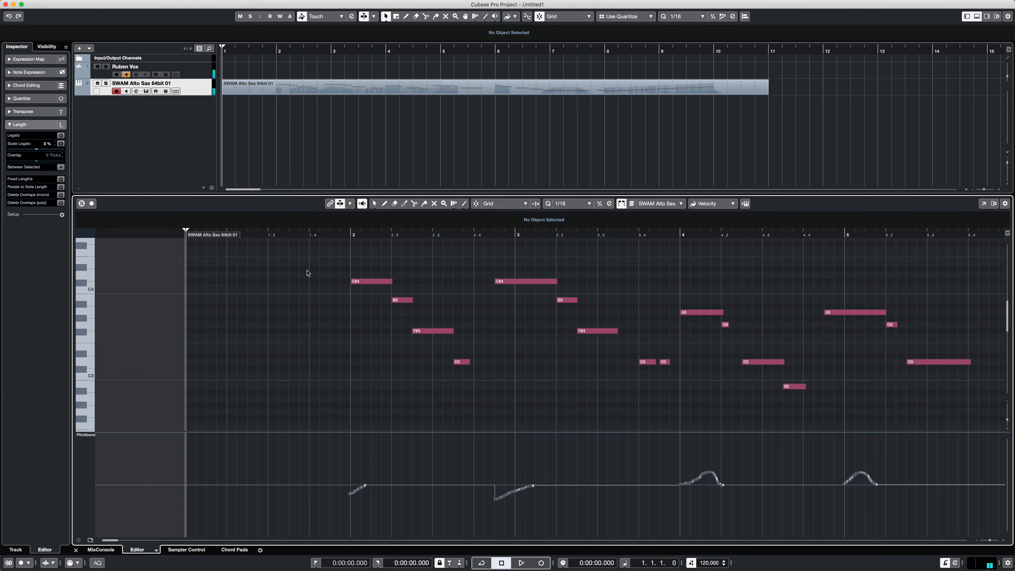
click(308, 238)
key(space)
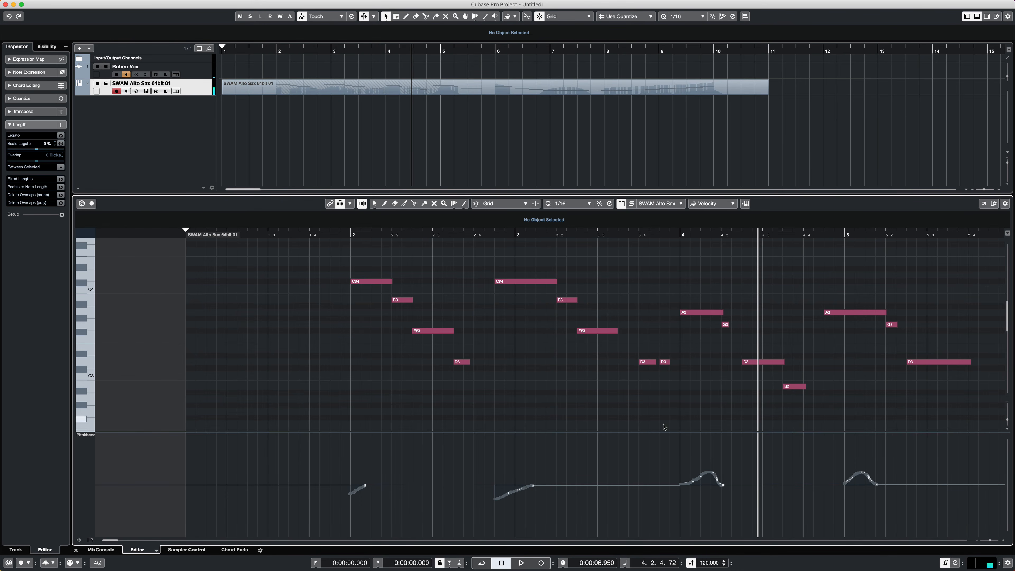
- Redraw the pitchbend hump under the A3 at bar 4 narrower with an earlier peak, and play it back into bar 5
key(alt)
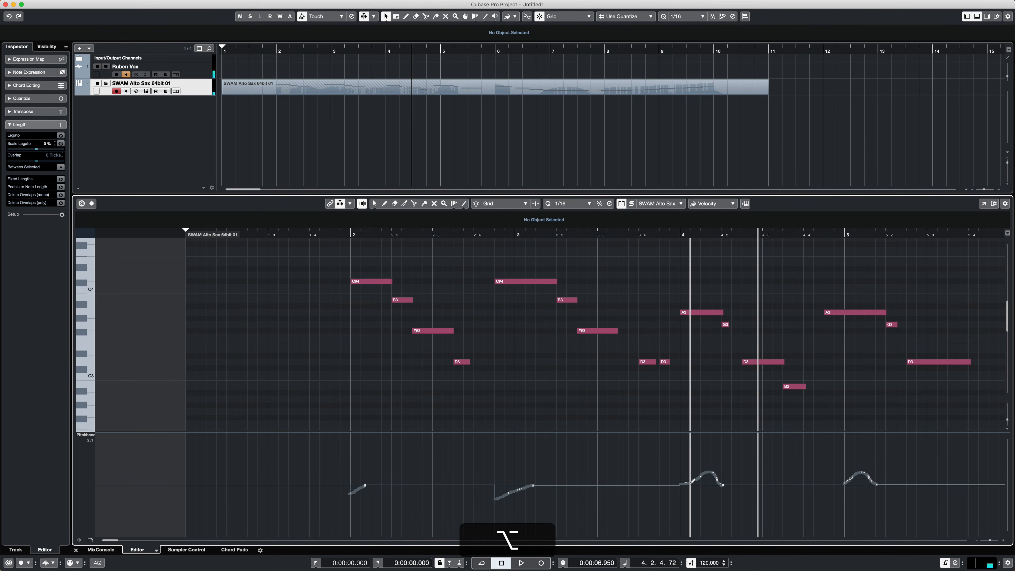
mouse_move(690, 484)
mouse_down()
mouse_move(704, 473)
mouse_move(725, 483)
mouse_up()
click(658, 236)
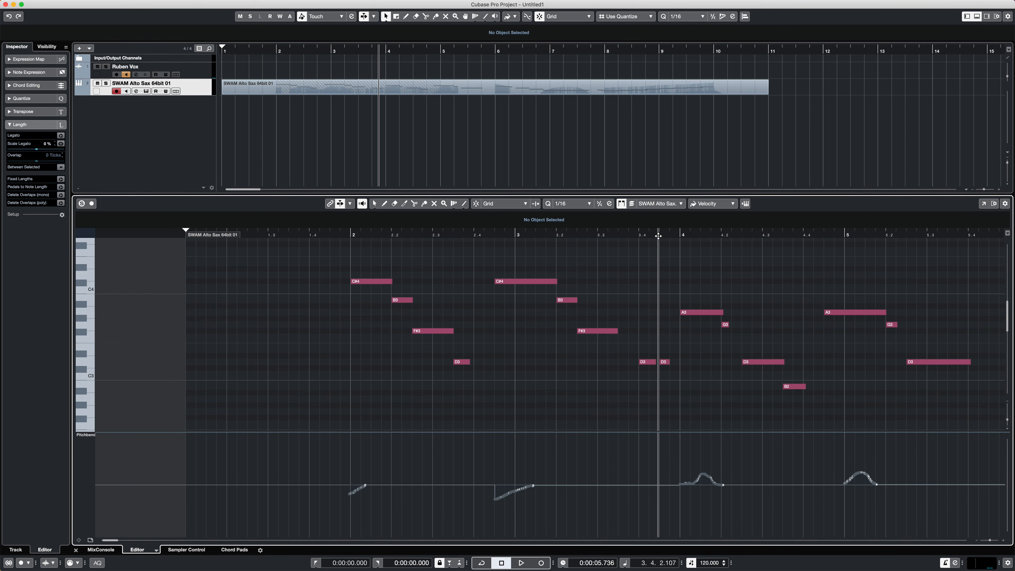
key(space)
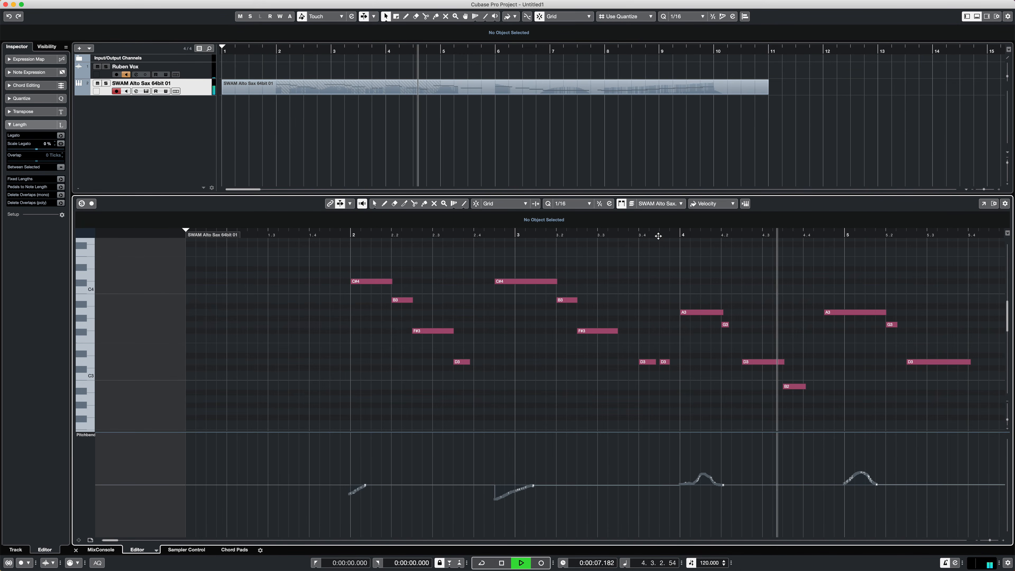
key(space)
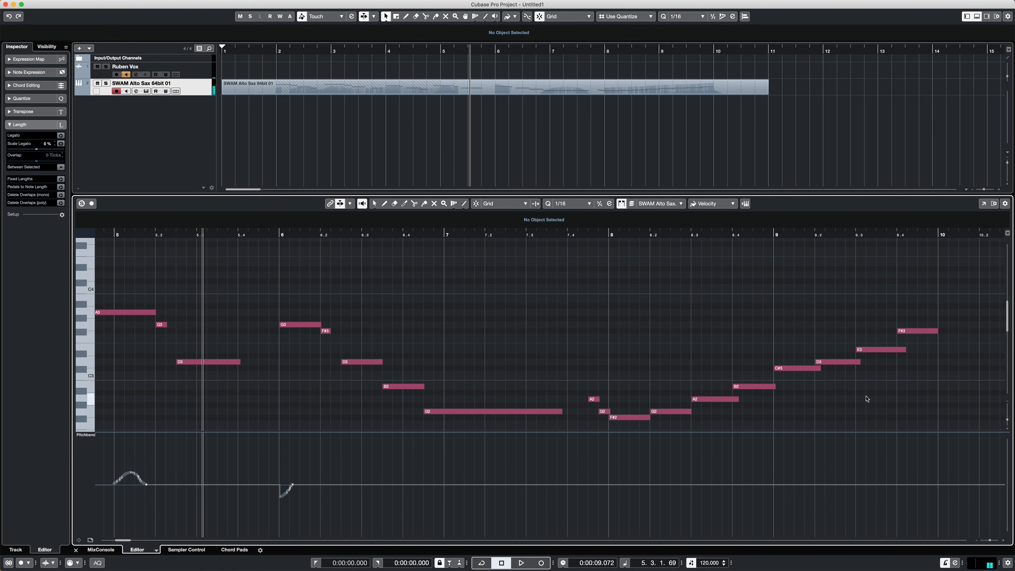
- Sharpen the bar 4 pitchbend hump into a slightly taller, steeper spike that falls quickly to centre, and play it back
scroll(488, 460, left, 10)
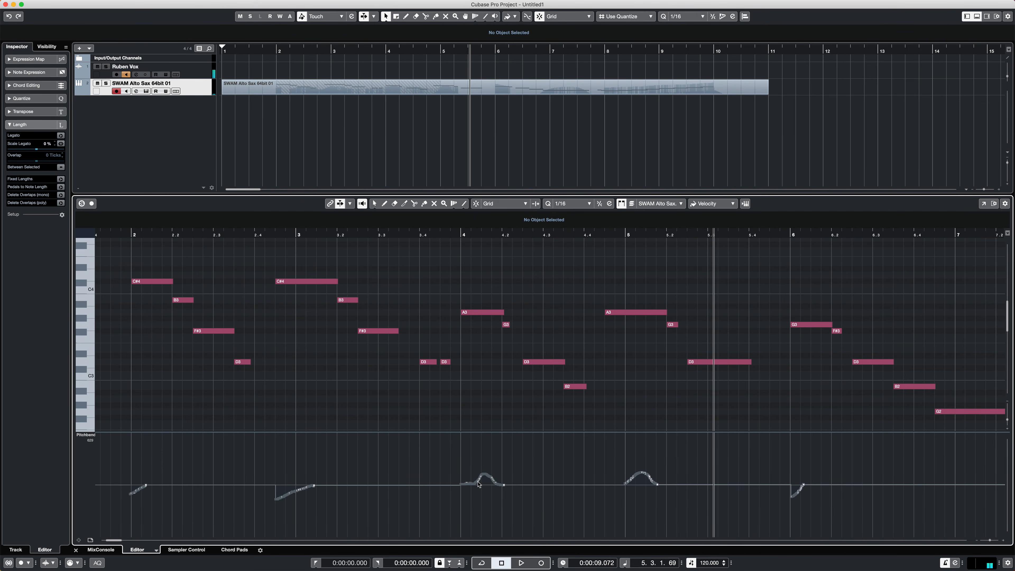
key(alt)
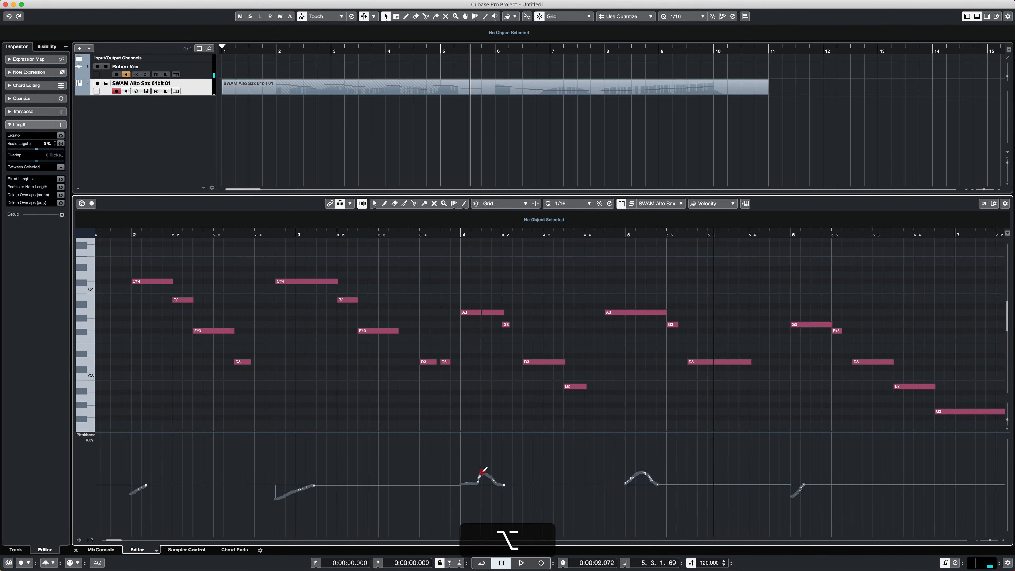
drag(482, 472, 501, 482)
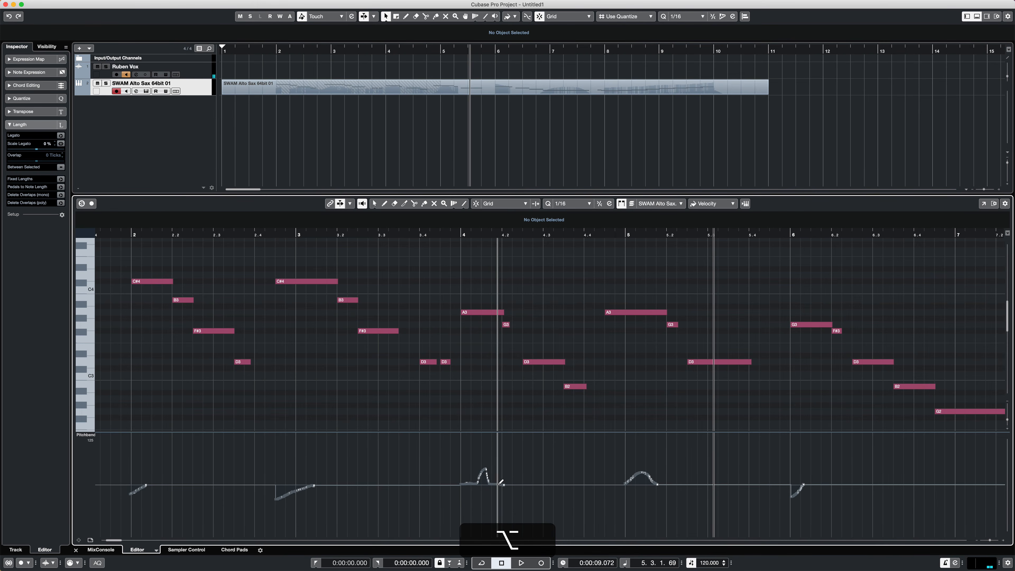
click(434, 235)
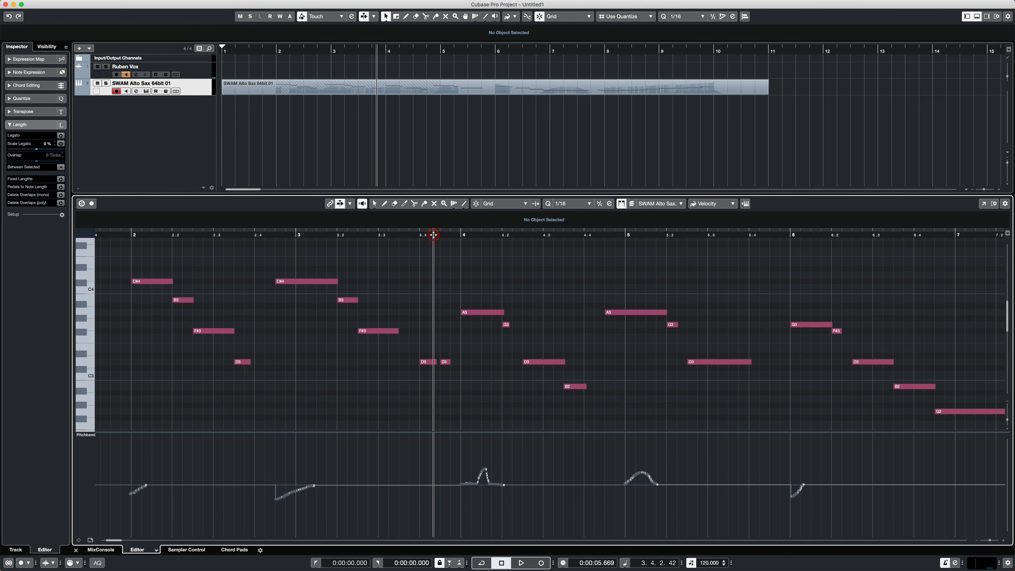
key(space)
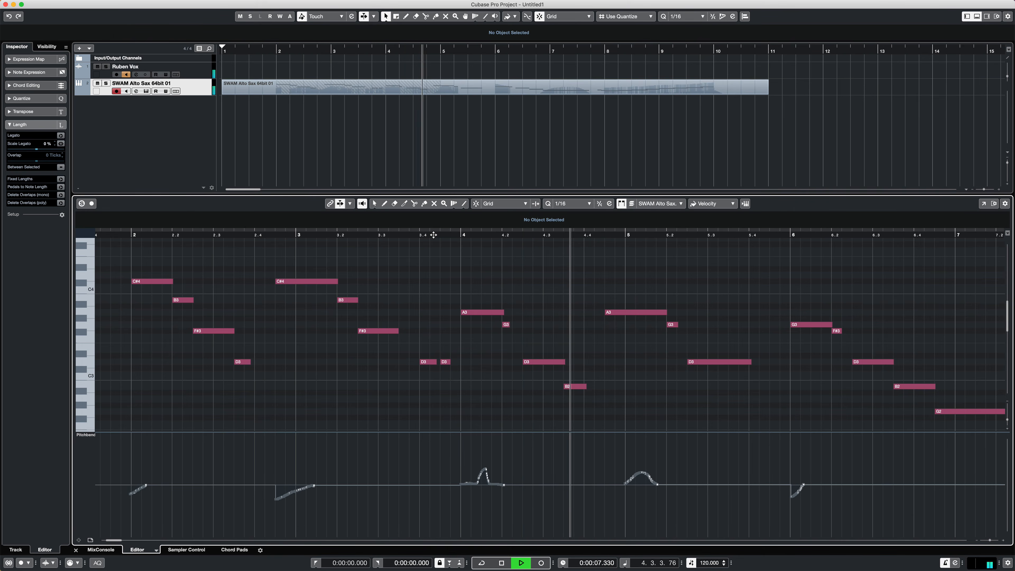
- Redraw the pitchbend hump under the A3 at bar 5 as a narrower, steeper spike, and play on from late bar 4 to bar 10
key(space)
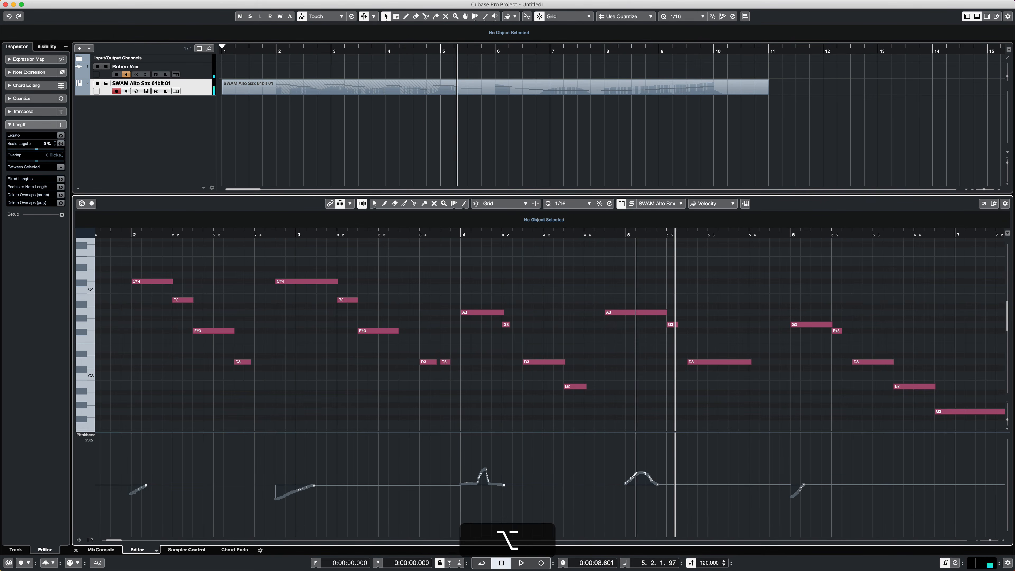
mouse_move(626, 484)
mouse_down()
mouse_move(646, 469)
mouse_move(658, 487)
mouse_up()
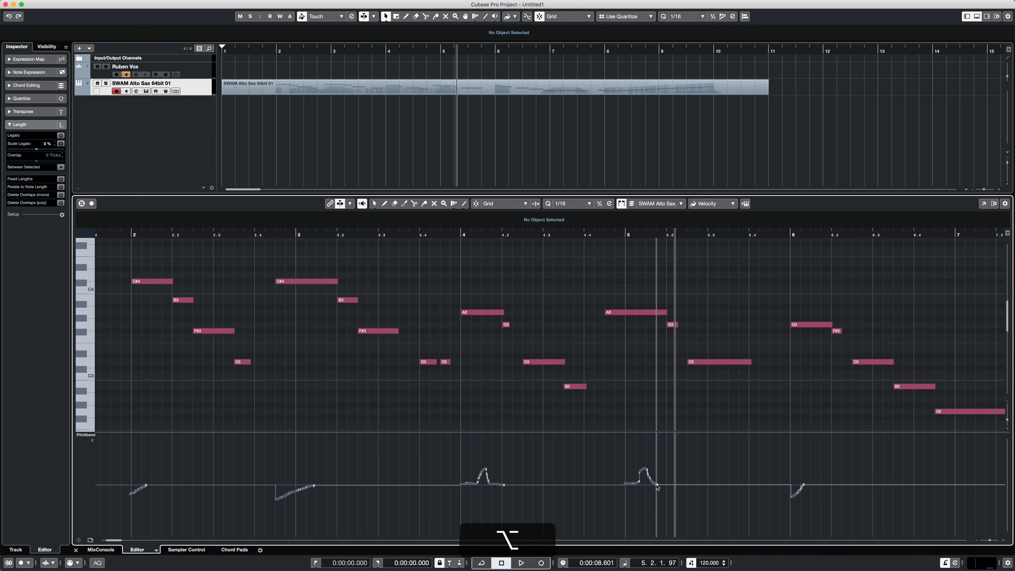
click(558, 235)
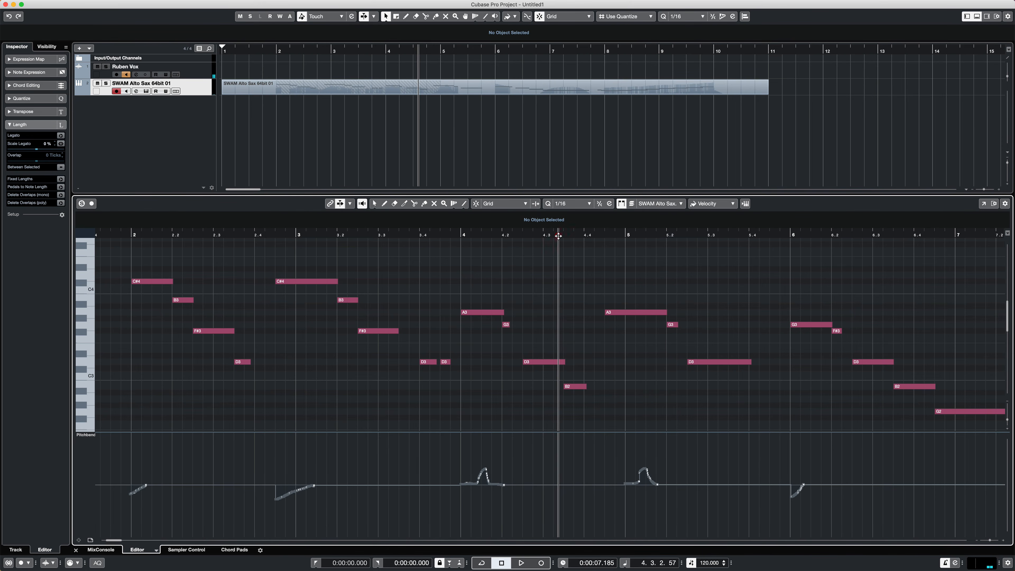
key(space)
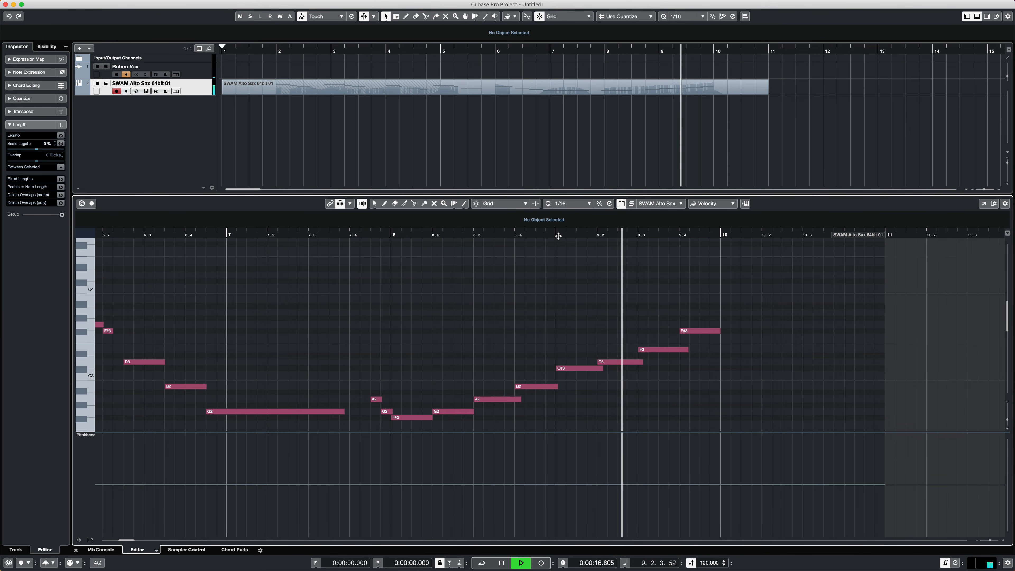
key(space)
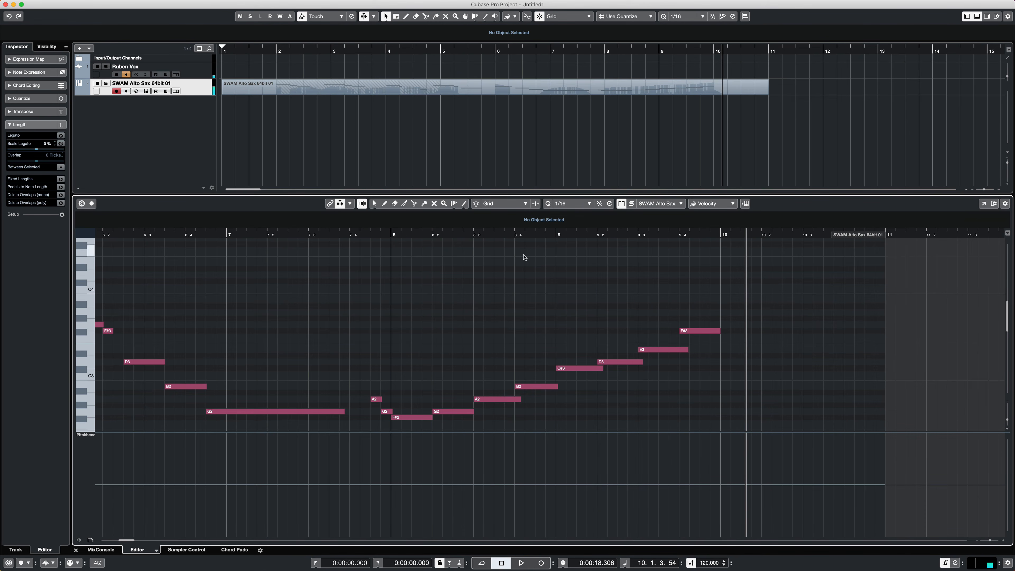
- Return to the start of the part and play the melody from just before bar 2 to the end of the long G2 in bar 7
scroll(553, 348, left, 15)
scroll(553, 348, right, 5)
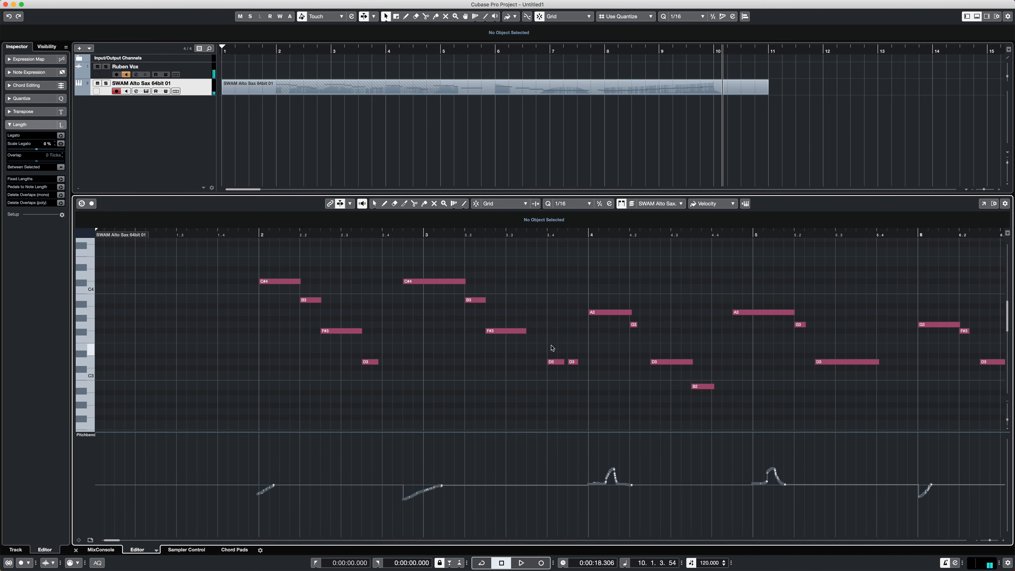
click(186, 236)
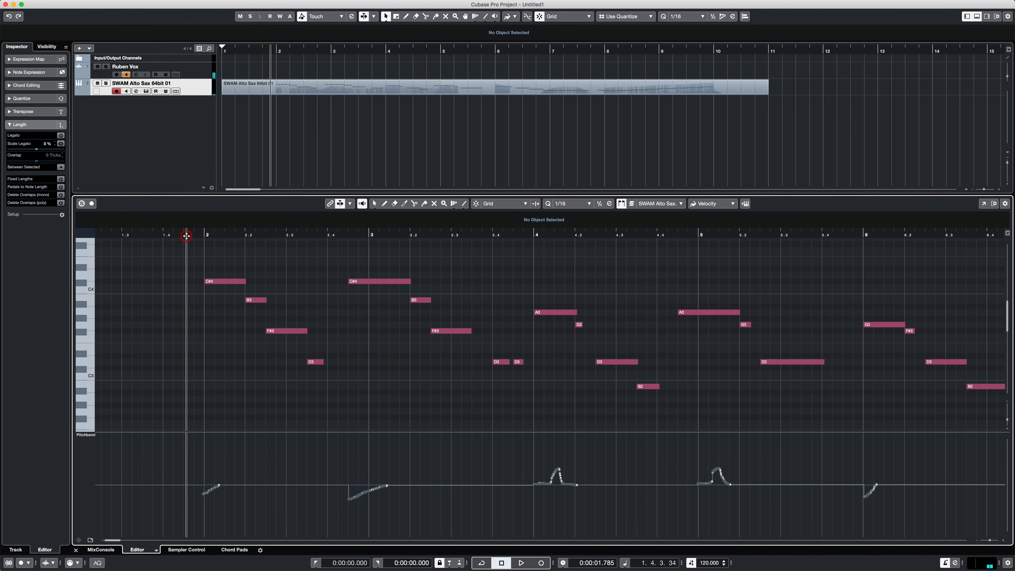
key(space)
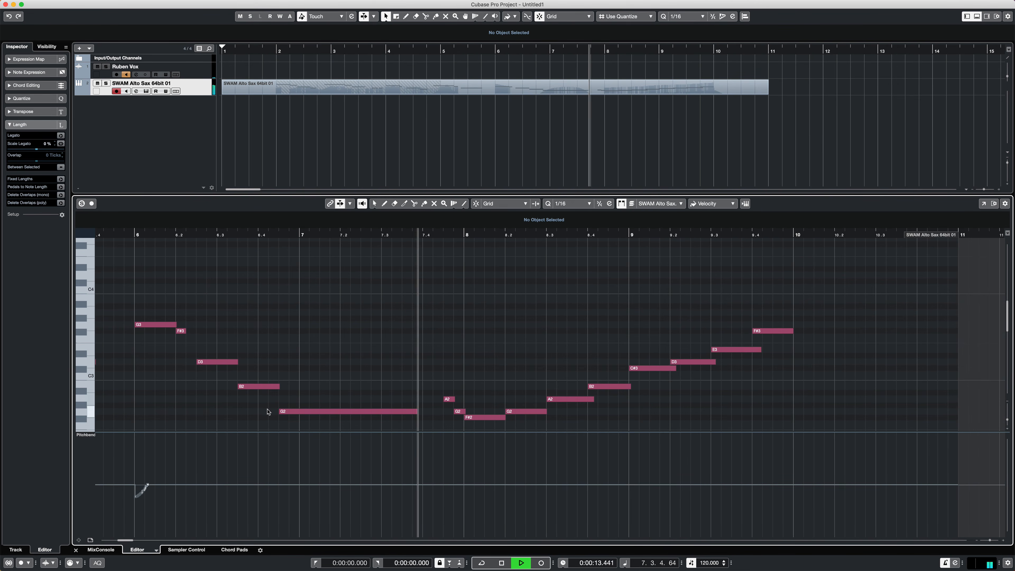
key(space)
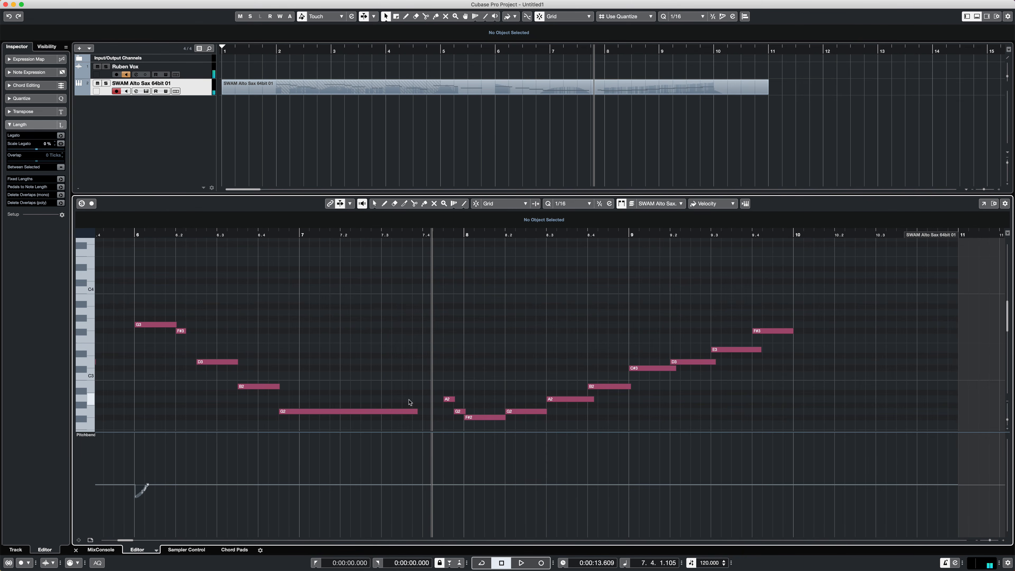
- Add a short B1 note beneath the end of the long G2 in bar 7
scroll(409, 402, down, 5)
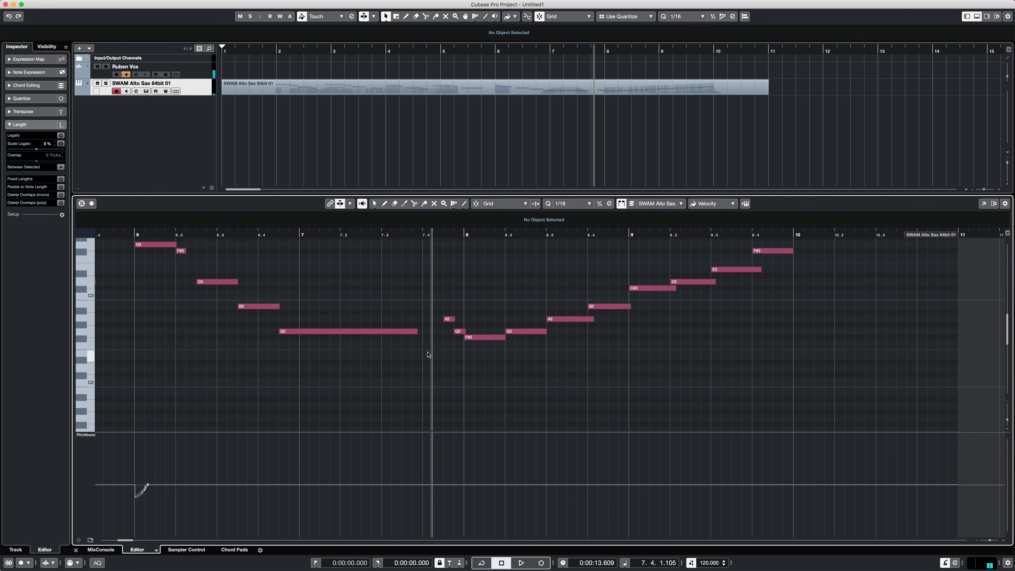
key(alt)
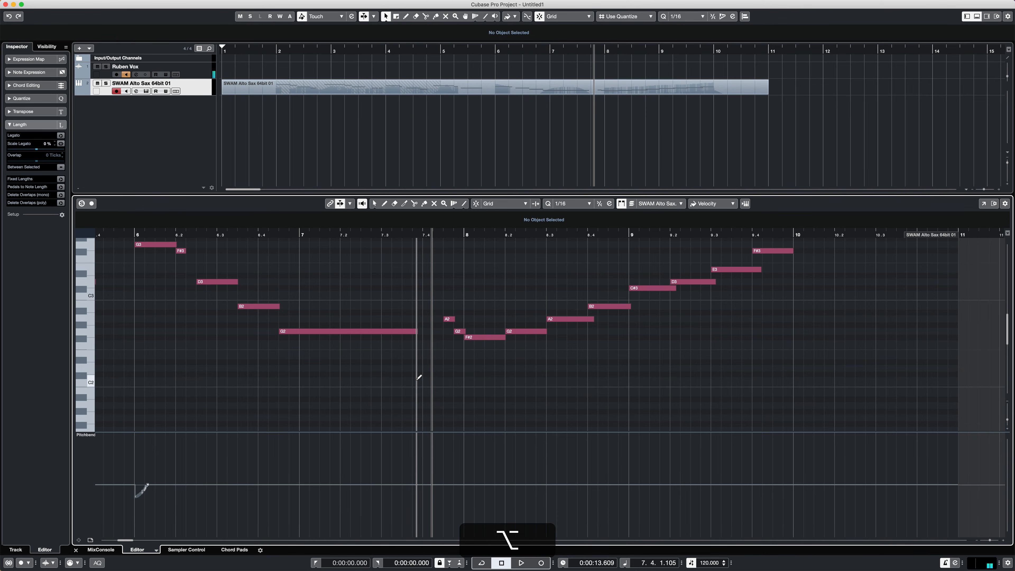
click(418, 379)
drag(421, 384, 419, 395)
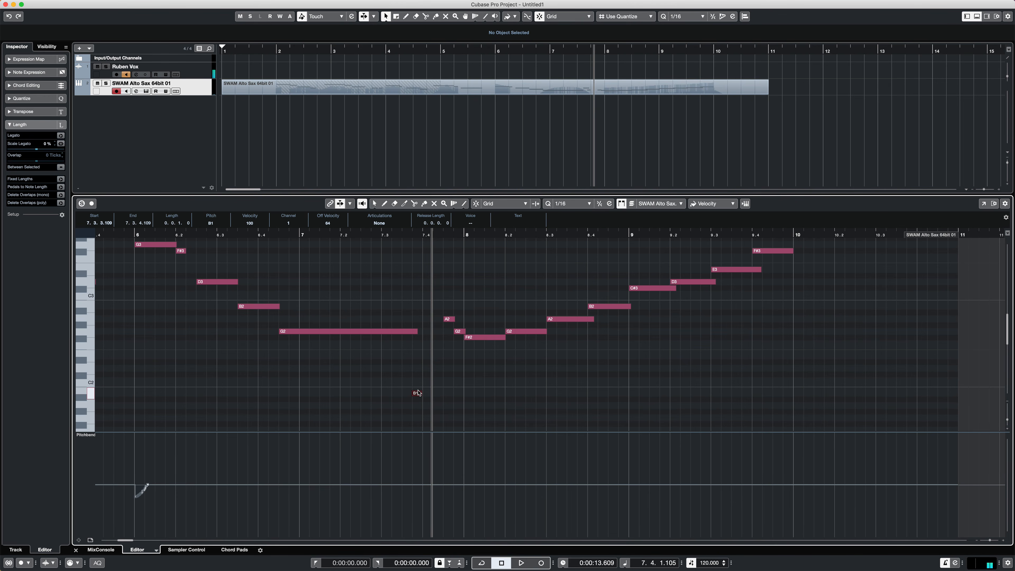
key(ctrl)
- Show note velocities in the controller lane, lower the B1 note's velocity to about a third of its level, and play bar 7 twice
click(92, 436)
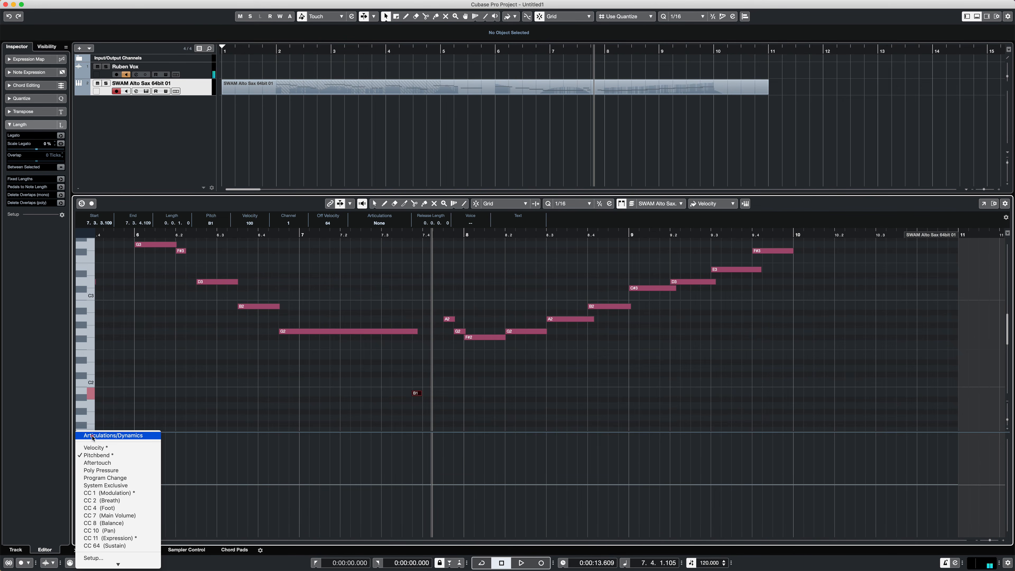
click(96, 447)
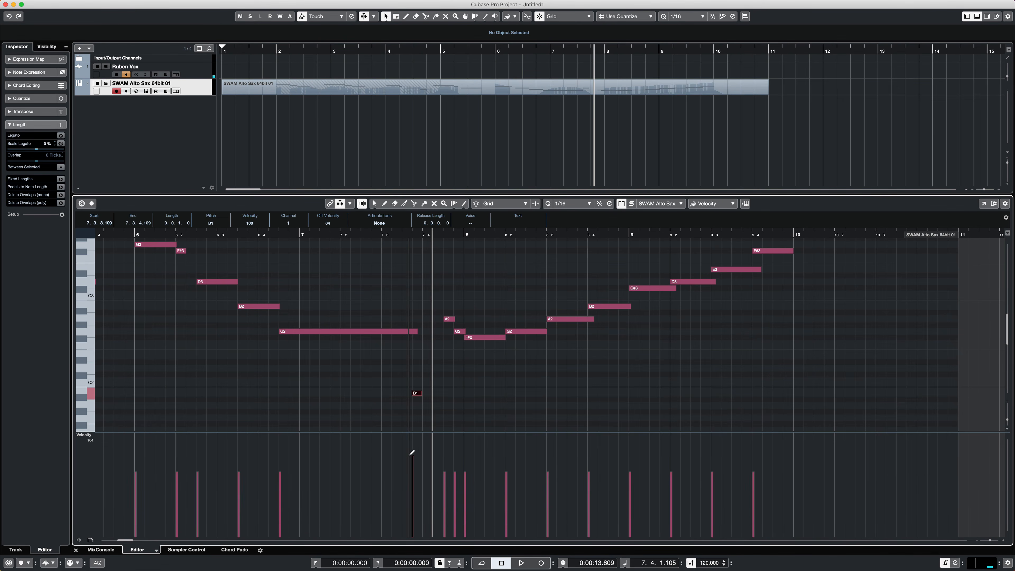
drag(413, 454, 413, 510)
click(348, 233)
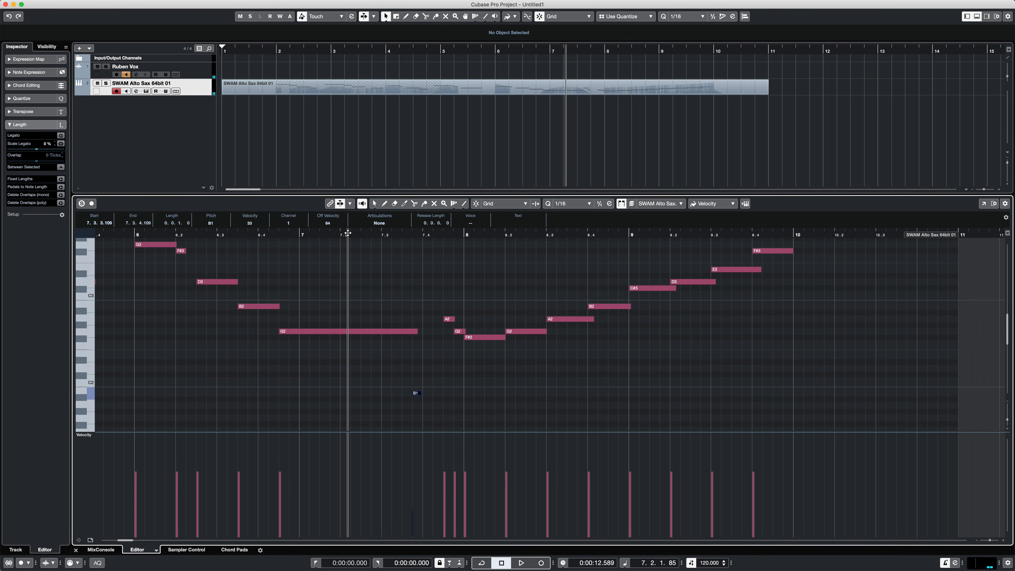
key(space)
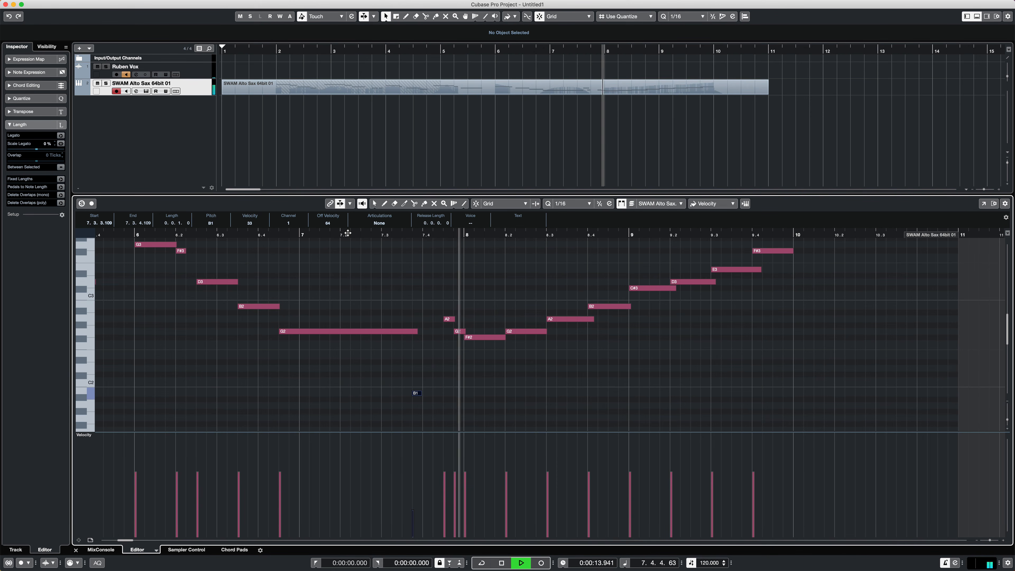
key(space)
click(270, 233)
key(space)
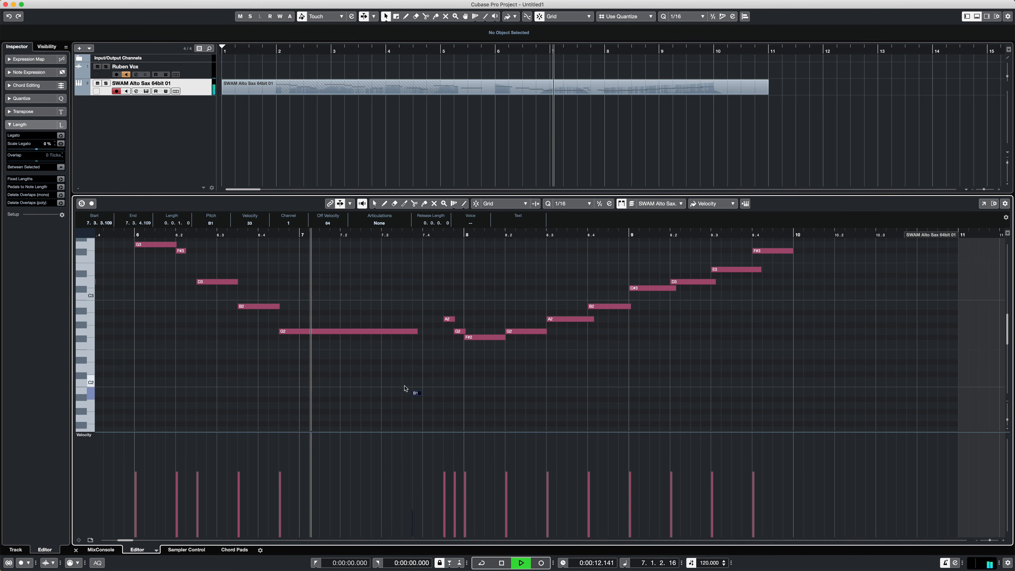
key(space)
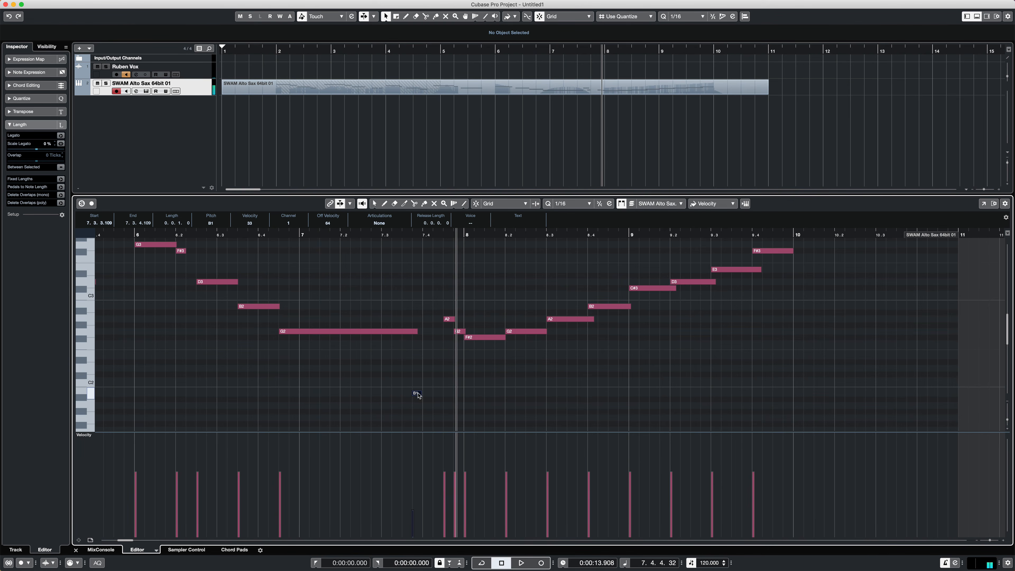
- Lengthen the B1 note to 0.0.1.102 and play it back from the end of bar 6
drag(421, 393, 431, 393)
click(271, 233)
key(space)
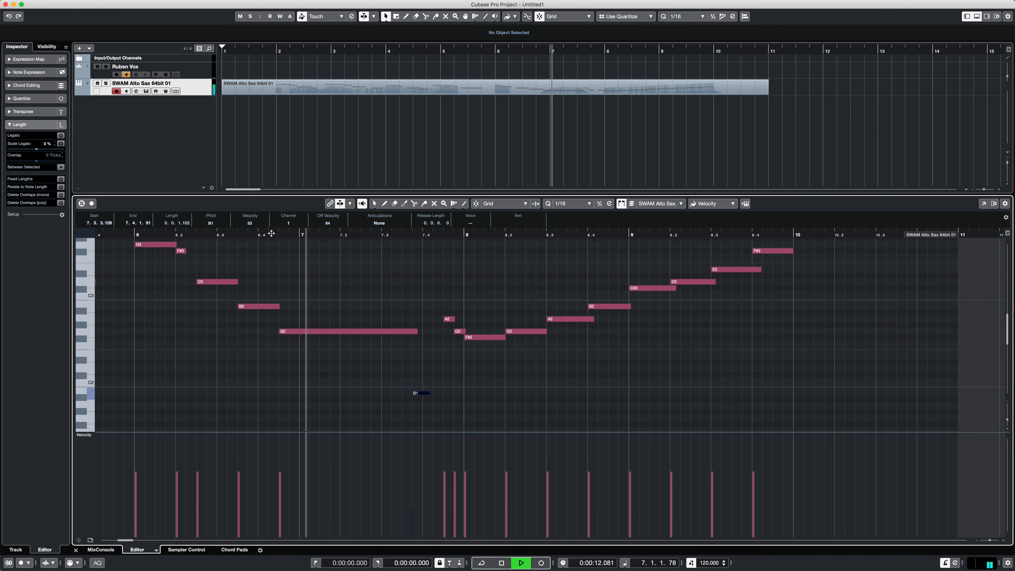
key(space)
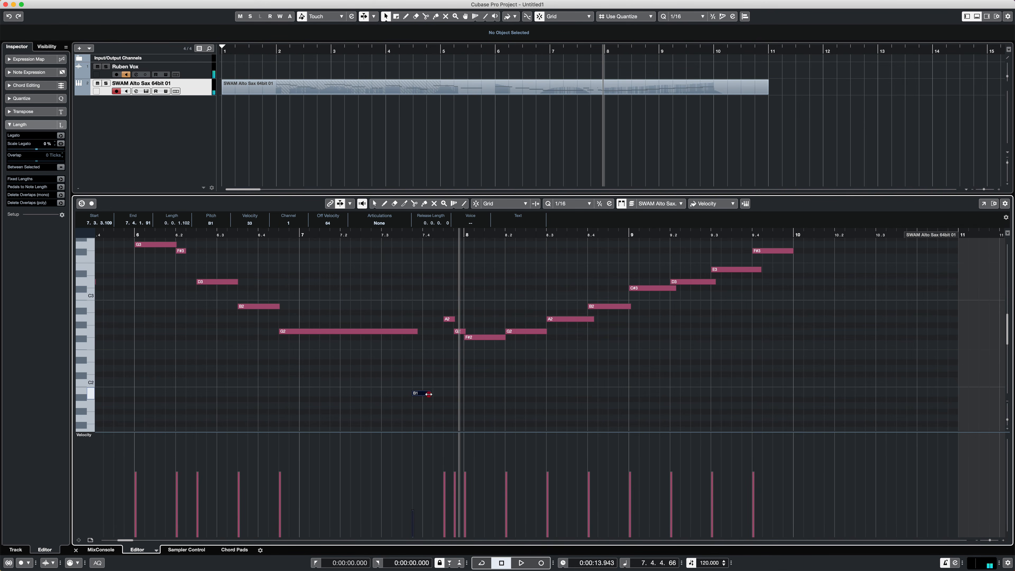
- Shorten the B1 note to 0.0.1.51, lower its velocity to almost the minimum, and play bar 7 into bar 8
drag(429, 394, 426, 394)
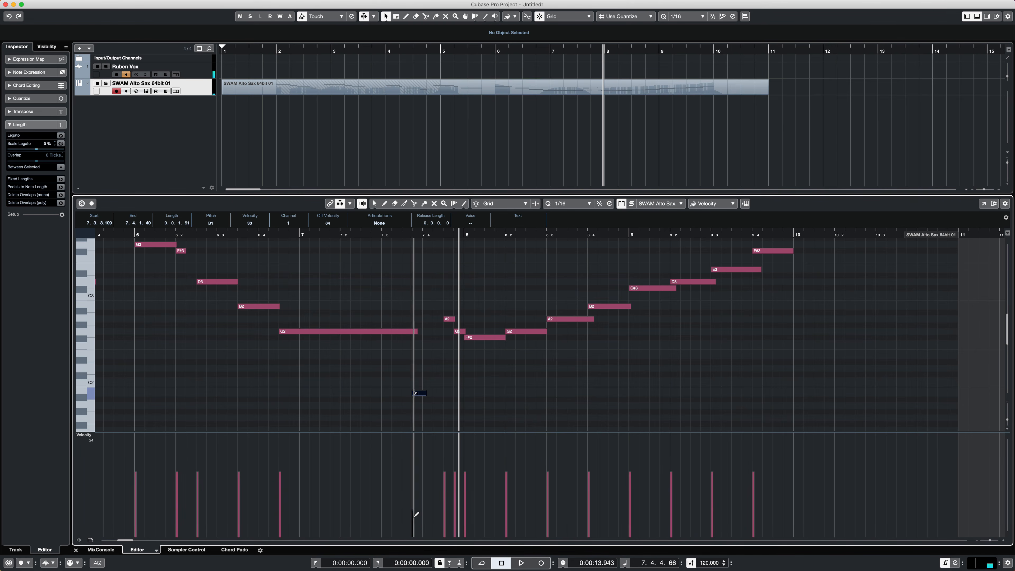
drag(415, 514, 415, 518)
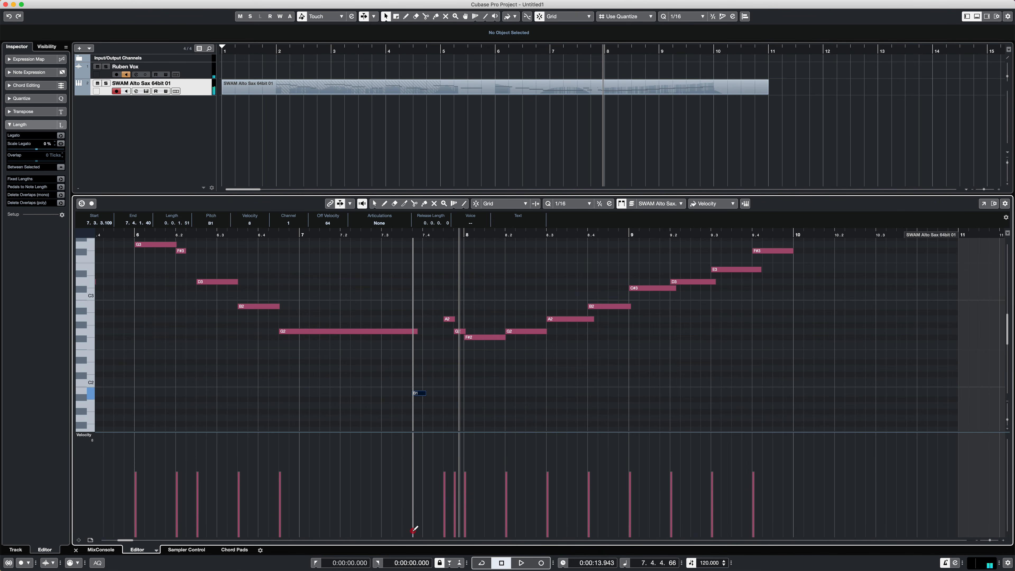
drag(271, 240, 272, 236)
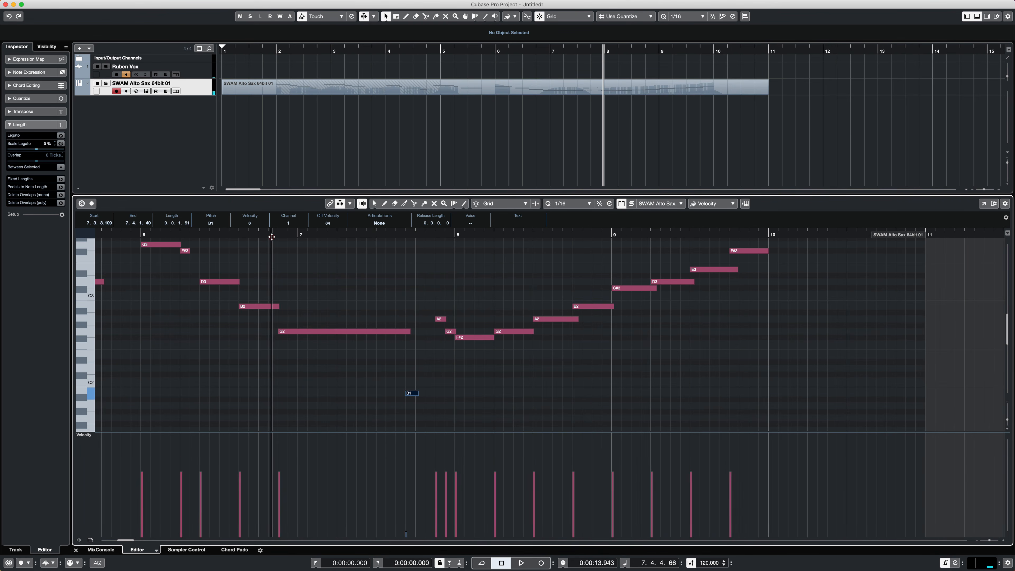
key(space)
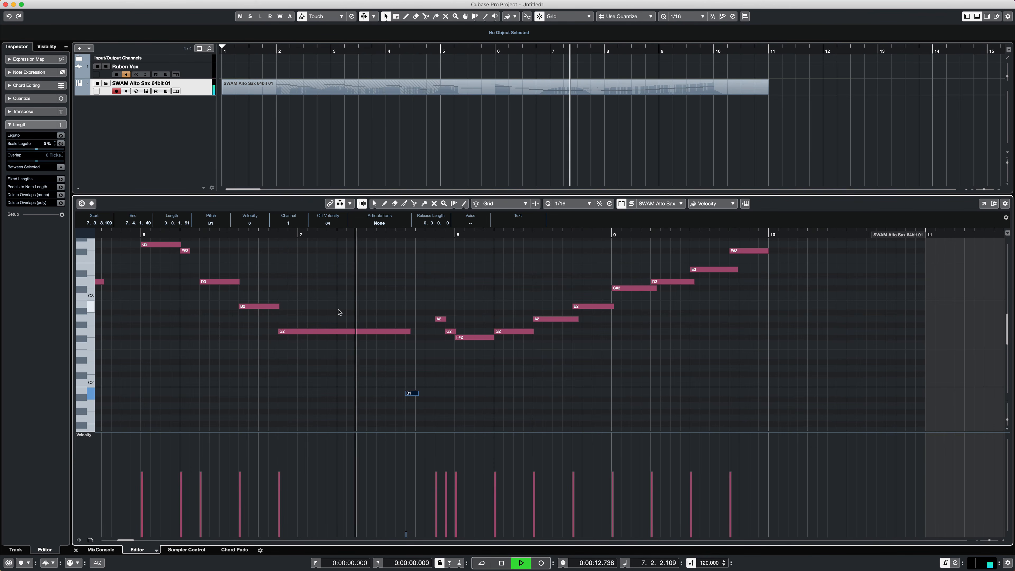
key(space)
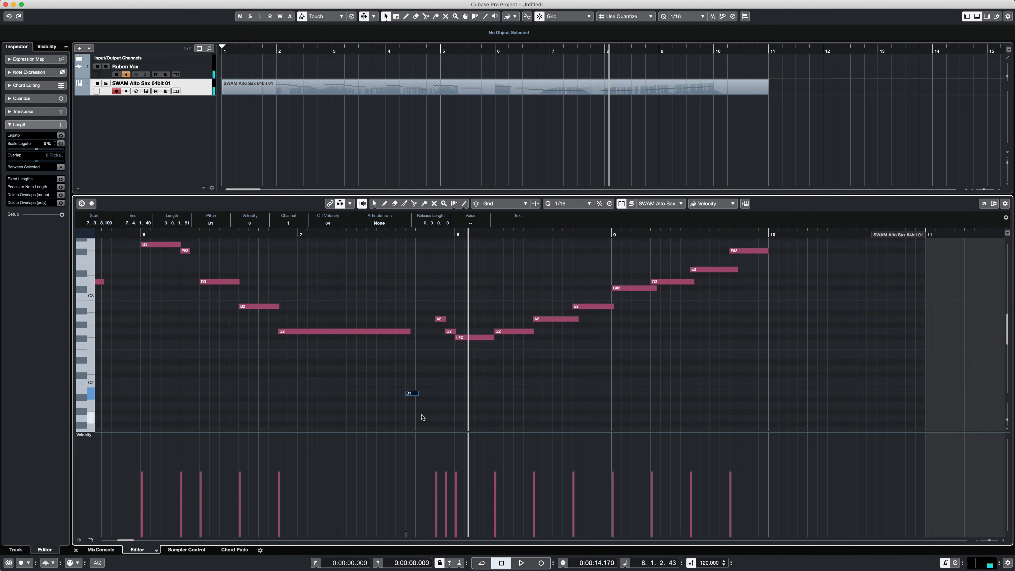
- Deselect the B1 note and play the melody from just before bar 7 to bar 10
click(422, 418)
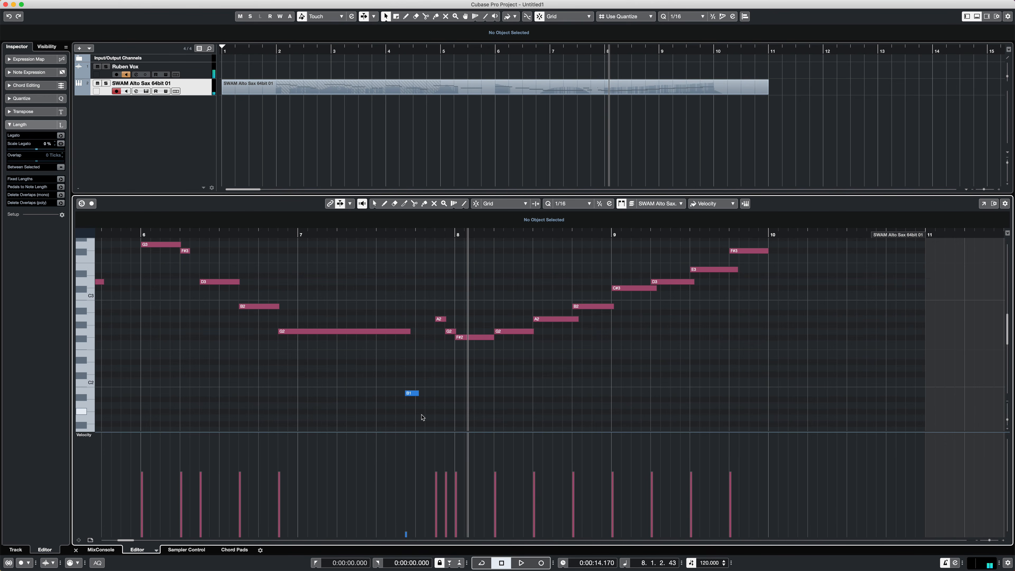
click(271, 236)
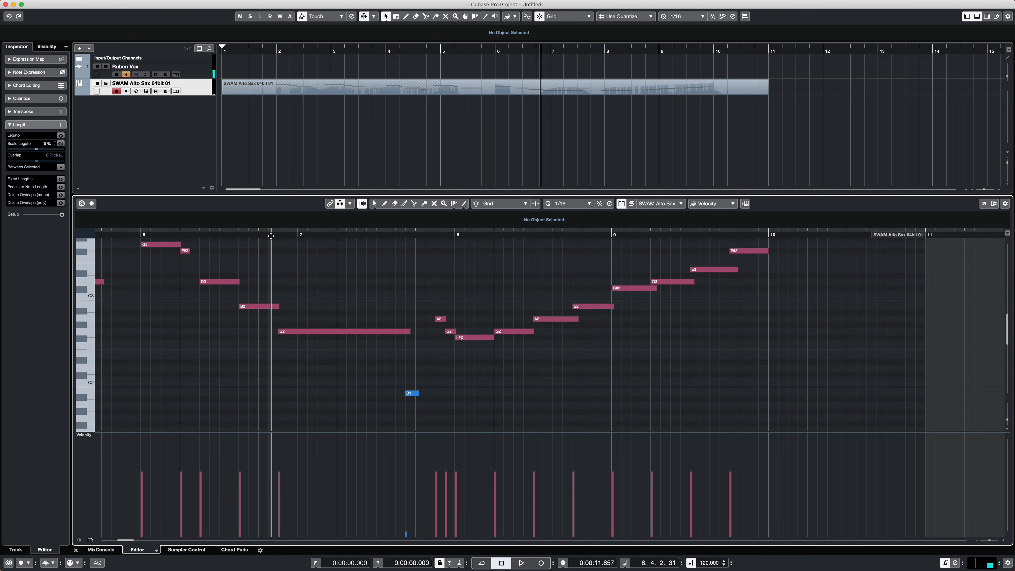
key(space)
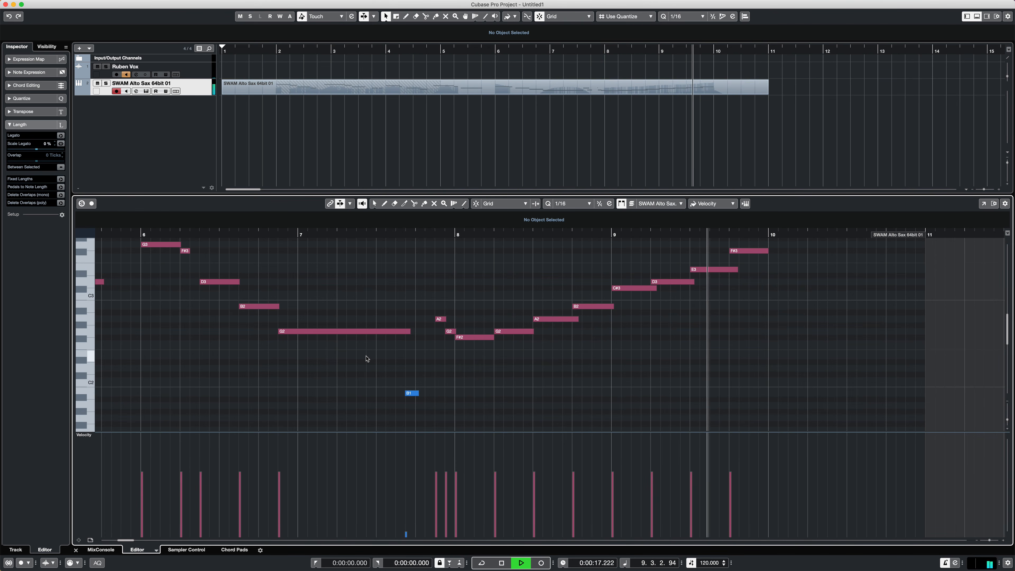
key(space)
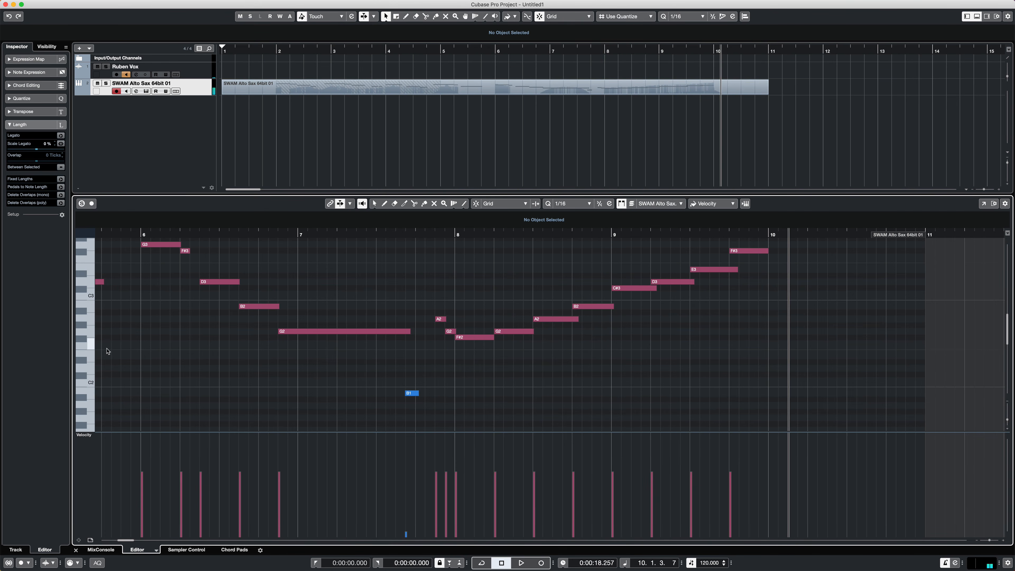
- Open the SWAM Alto Sax instrument editor and reposition its window over the project
click(90, 436)
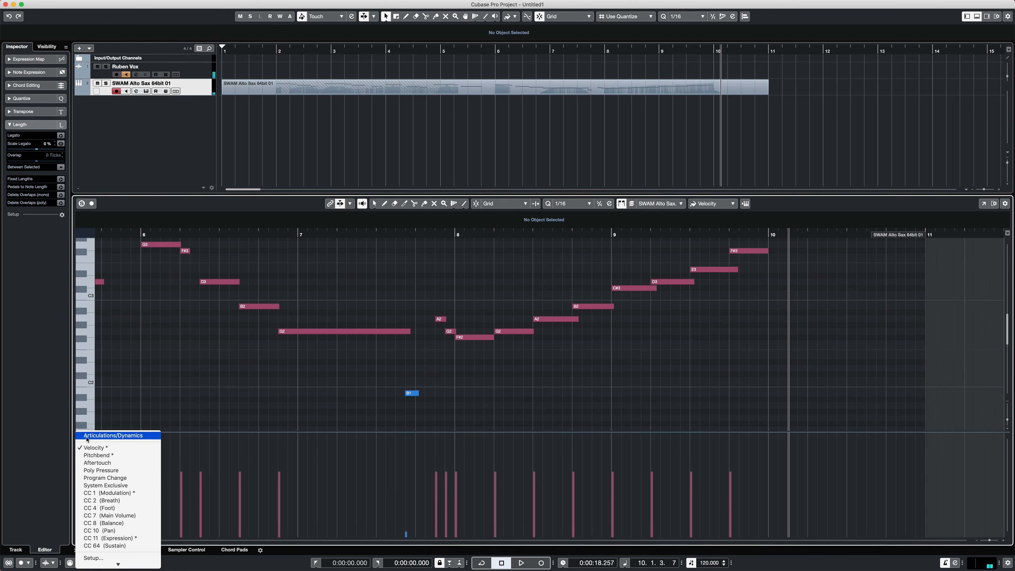
click(217, 317)
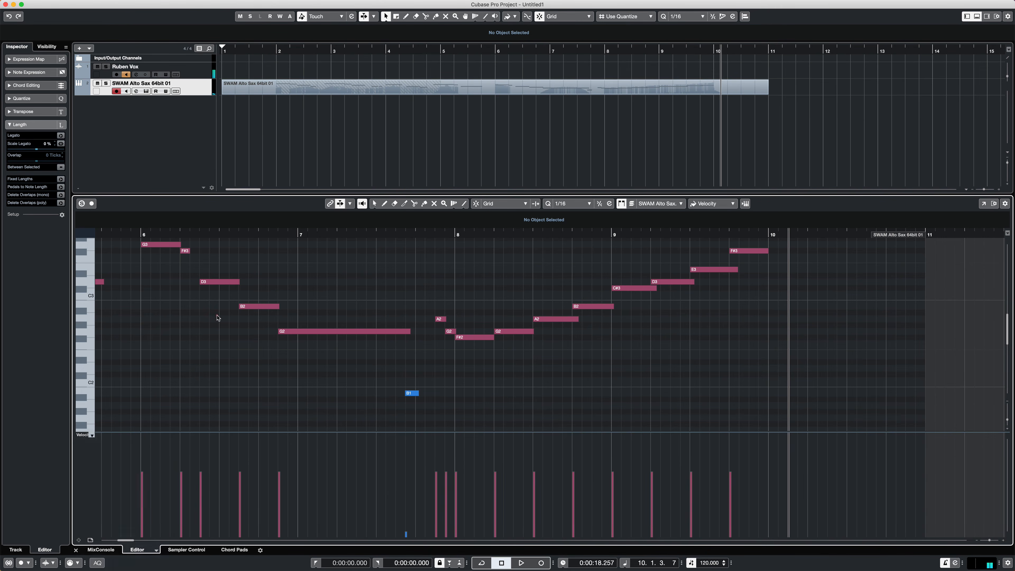
click(147, 91)
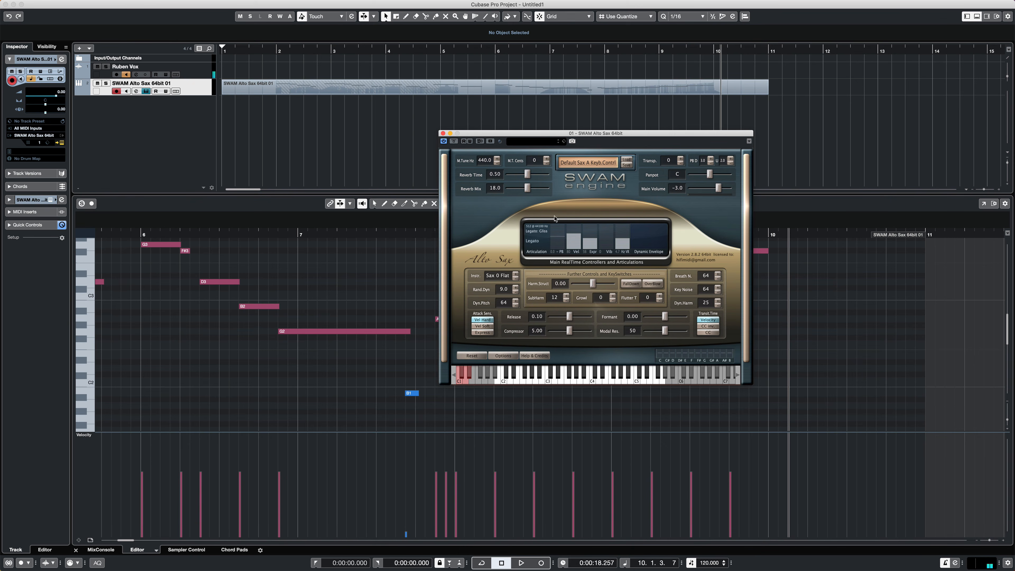
drag(529, 139, 448, 125)
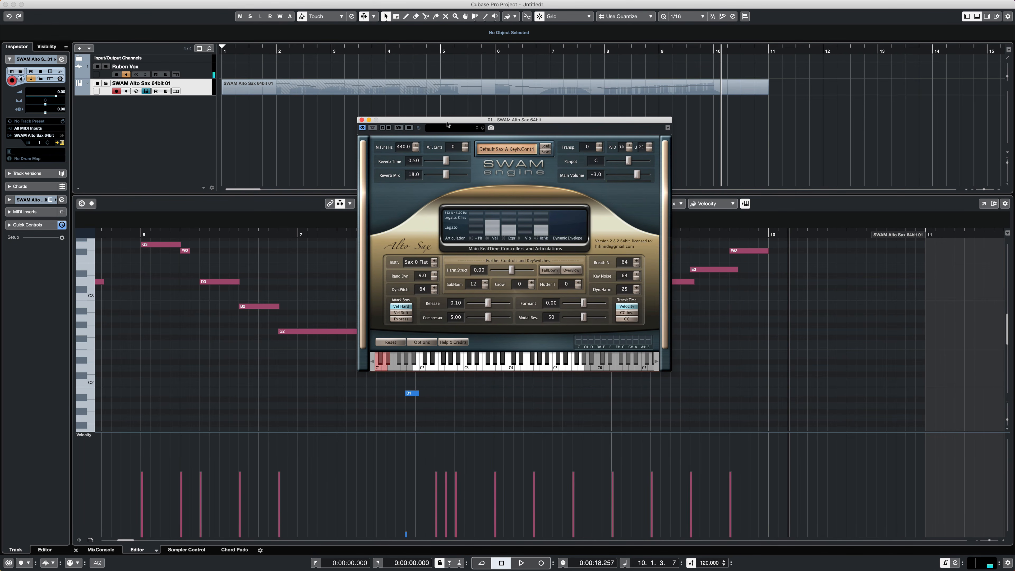